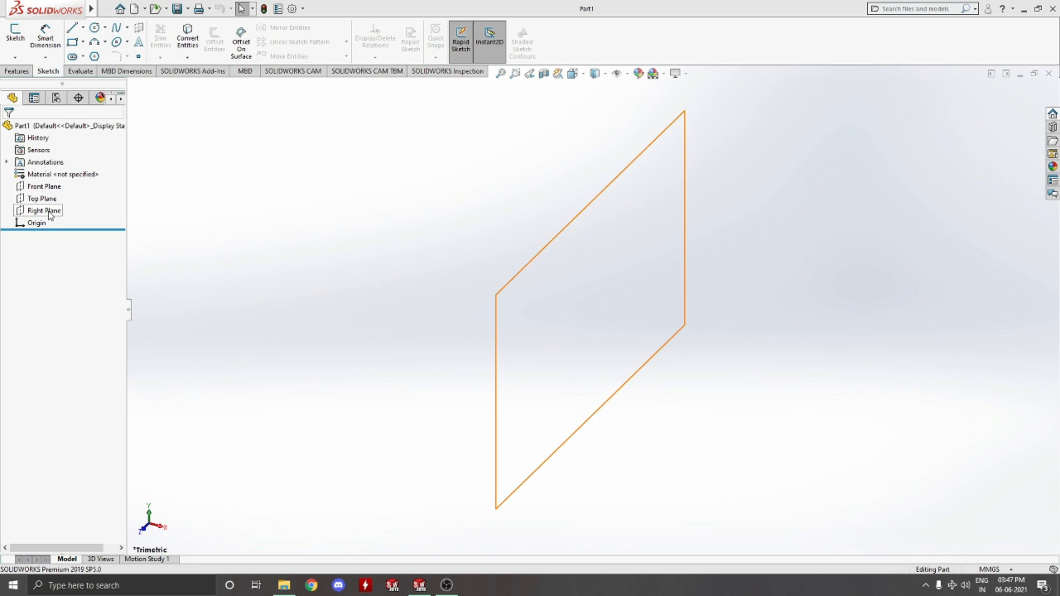
- Start a sketch on the Front Plane and draw a horizontal line from the origin toward positive X
{"action": "left_click", "coordinate": [14, 35]}
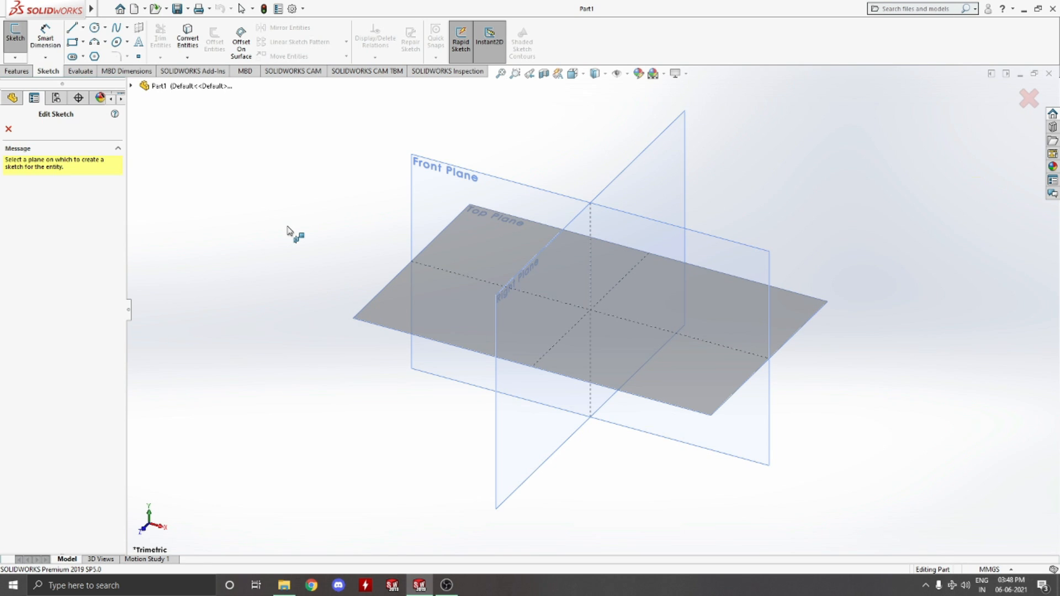
{"action": "left_click", "coordinate": [421, 177]}
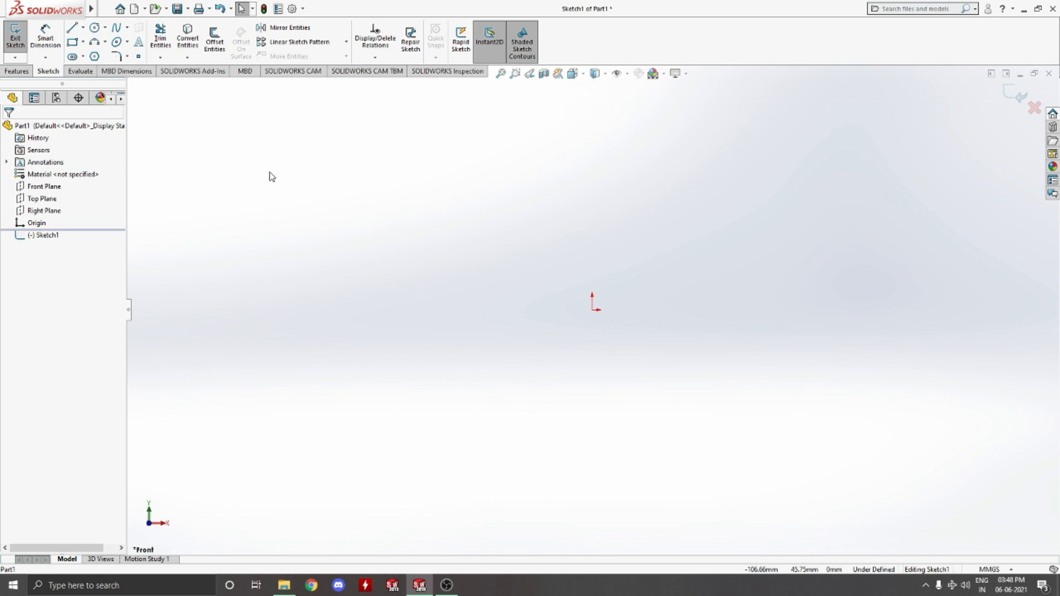
{"action": "left_click", "coordinate": [83, 29]}
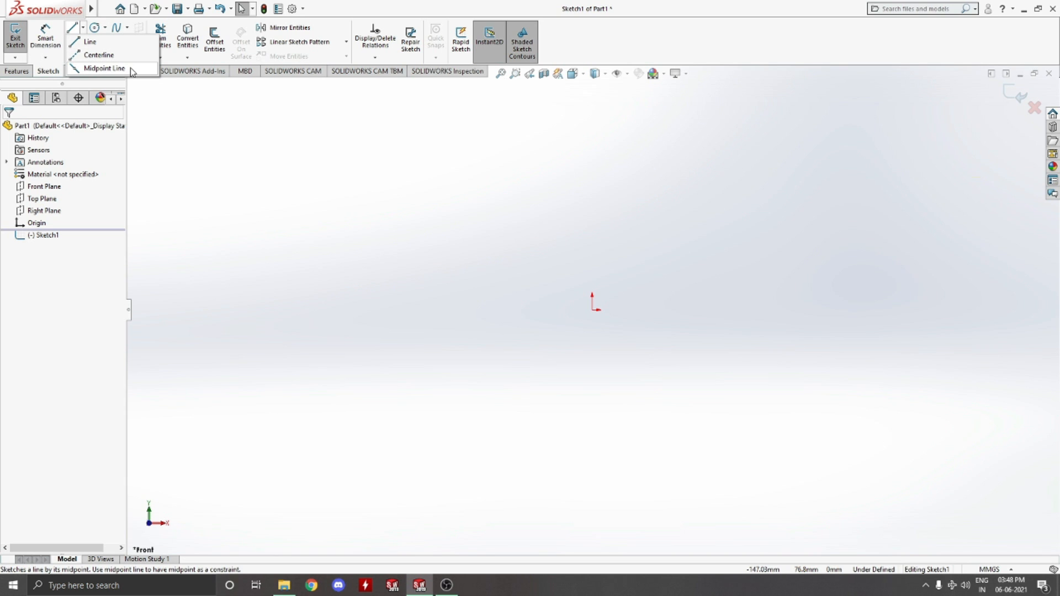
{"action": "left_click", "coordinate": [97, 43]}
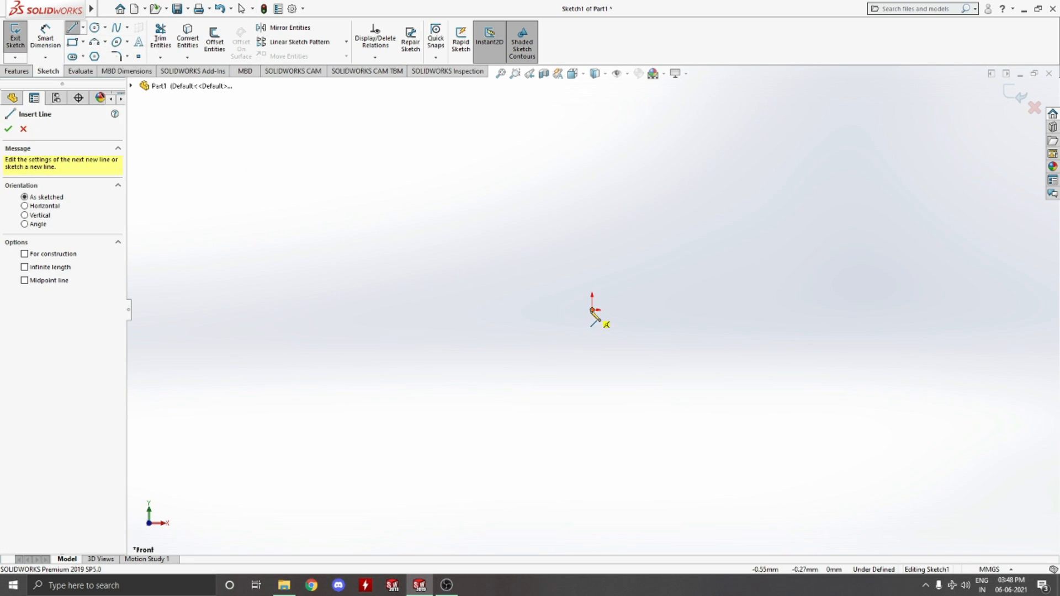
{"action": "left_click", "coordinate": [592, 310]}
{"action": "left_click", "coordinate": [817, 310]}
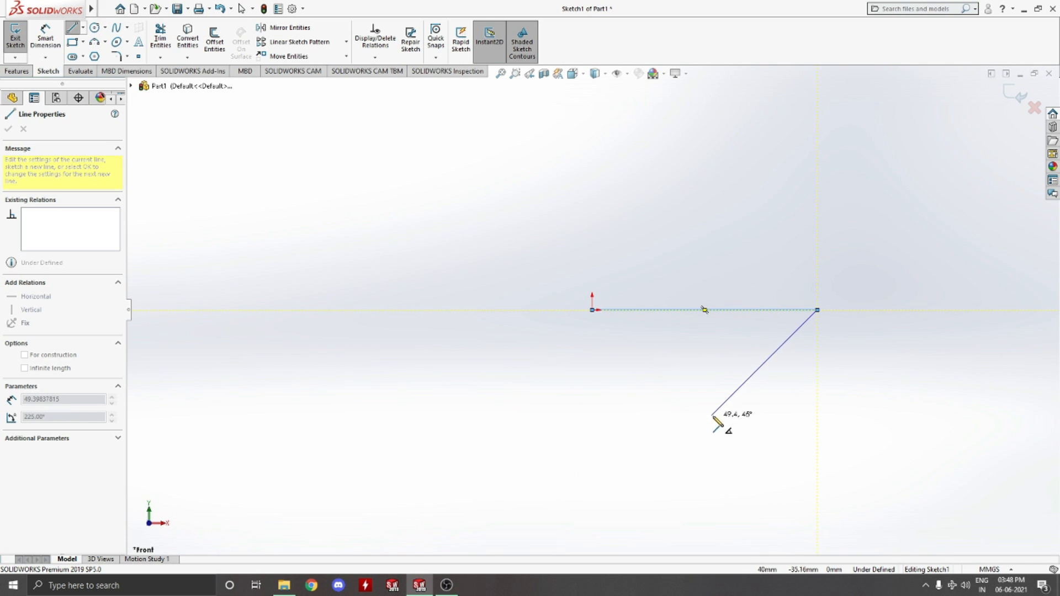
{"action": "key", "text": "Escape"}
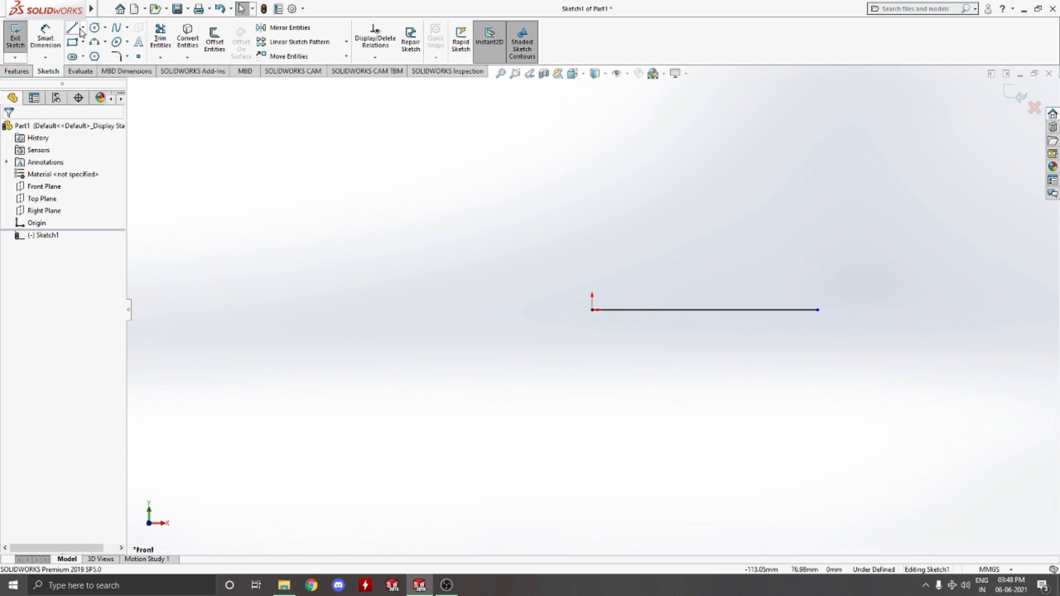
- Draw a horizontal centerline from the origin in the negative X direction, opposite the solid line
{"action": "left_click", "coordinate": [83, 27]}
{"action": "left_click", "coordinate": [89, 55]}
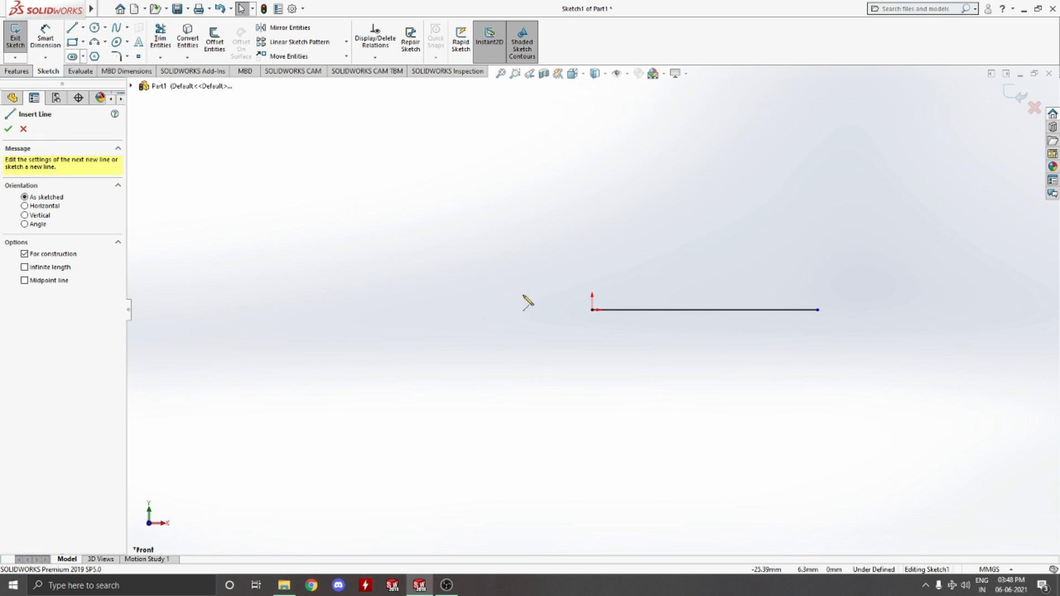
{"action": "left_click", "coordinate": [593, 310]}
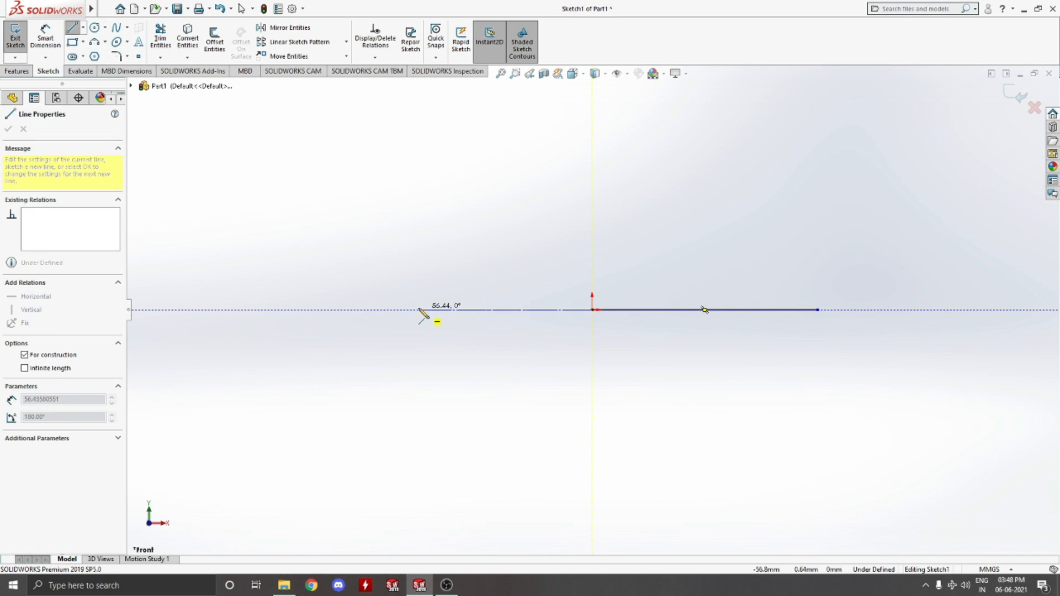
{"action": "left_click", "coordinate": [367, 310]}
{"action": "key", "text": "Escape"}
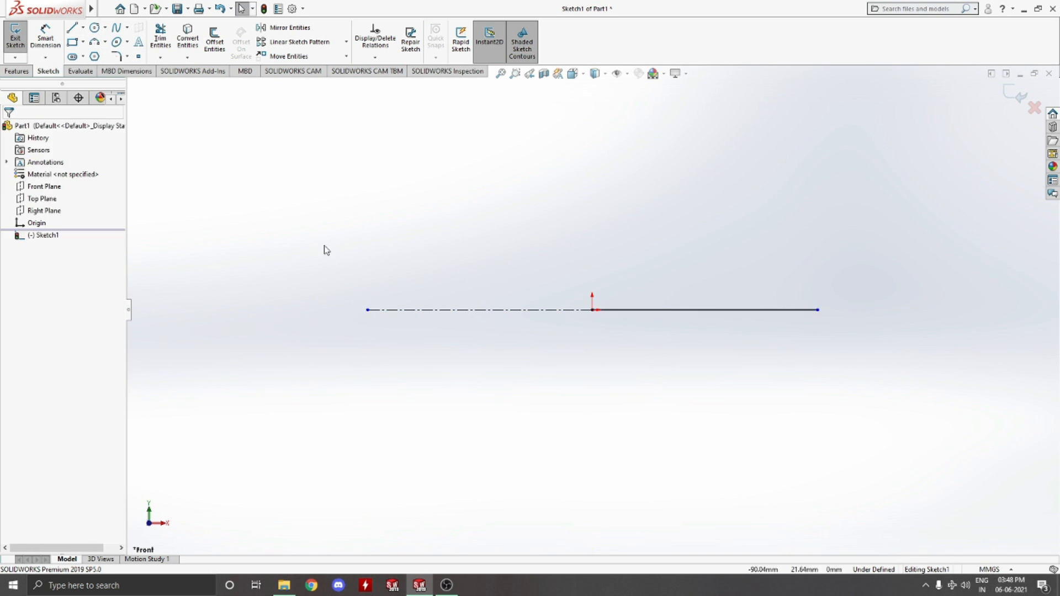
- Draw a vertical midpoint line about 70 mm long, centred on the origin
{"action": "left_click", "coordinate": [82, 28]}
{"action": "left_click", "coordinate": [91, 68]}
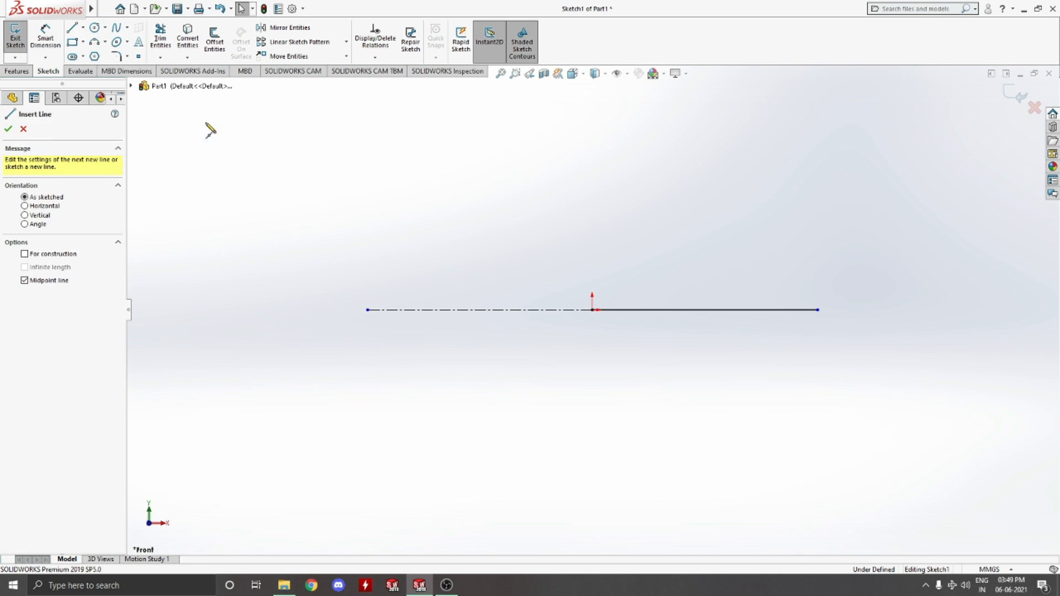
{"action": "left_click", "coordinate": [593, 311]}
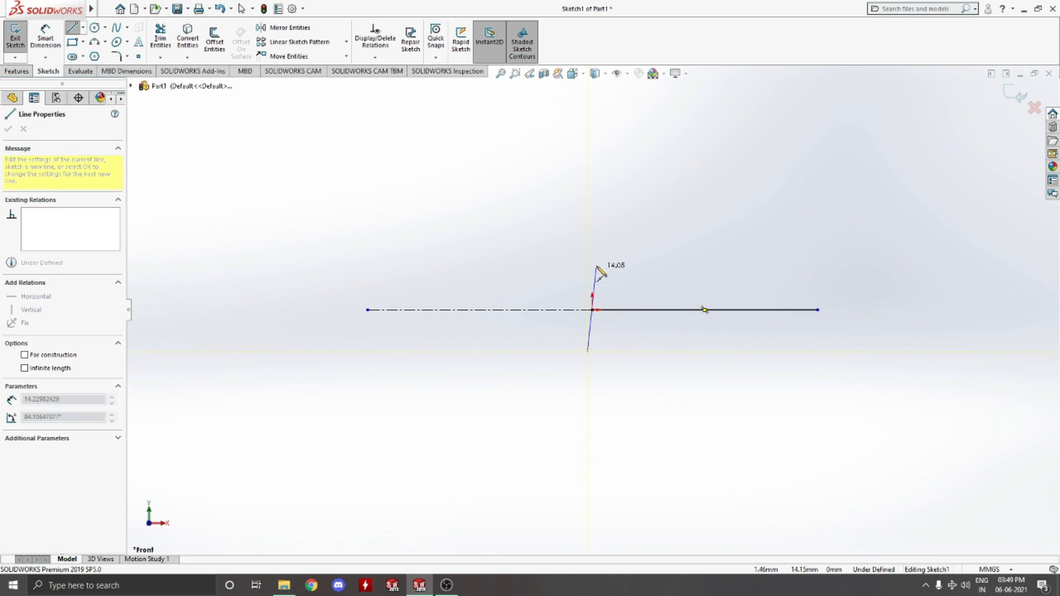
{"action": "left_click", "coordinate": [593, 203]}
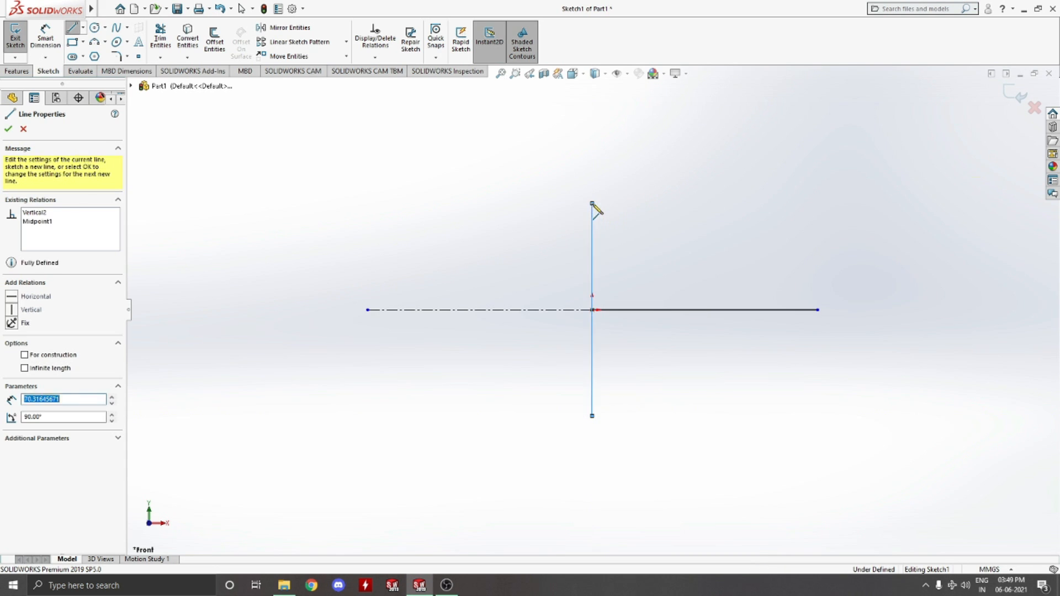
{"action": "key", "text": "Escape"}
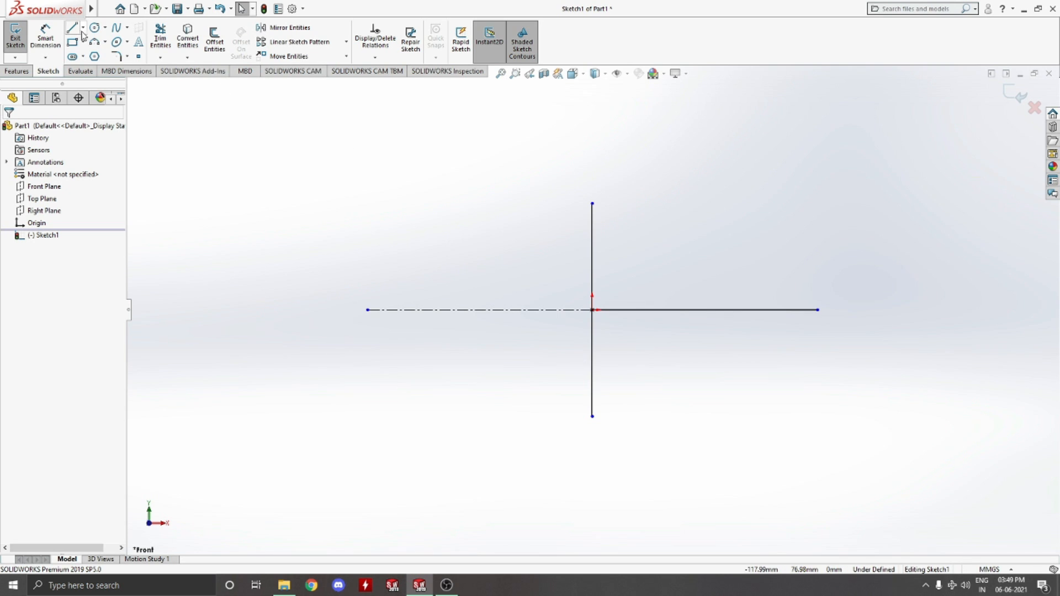
- Draw a center-point circle of about 20.4 mm radius on the solid horizontal line, centred about 16.6 mm from the origin
{"action": "left_click", "coordinate": [105, 28]}
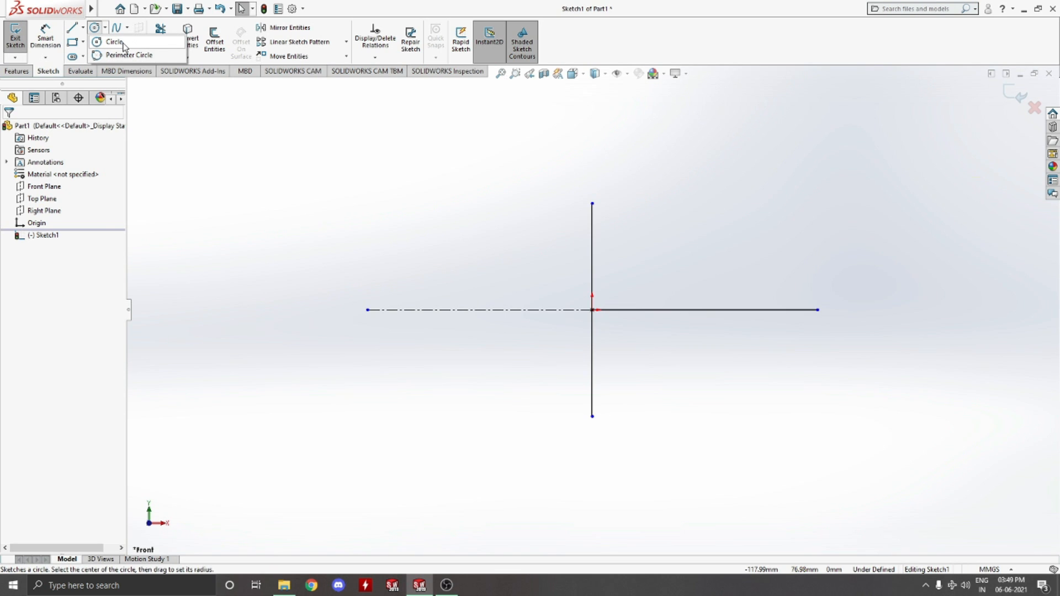
{"action": "left_click", "coordinate": [123, 43]}
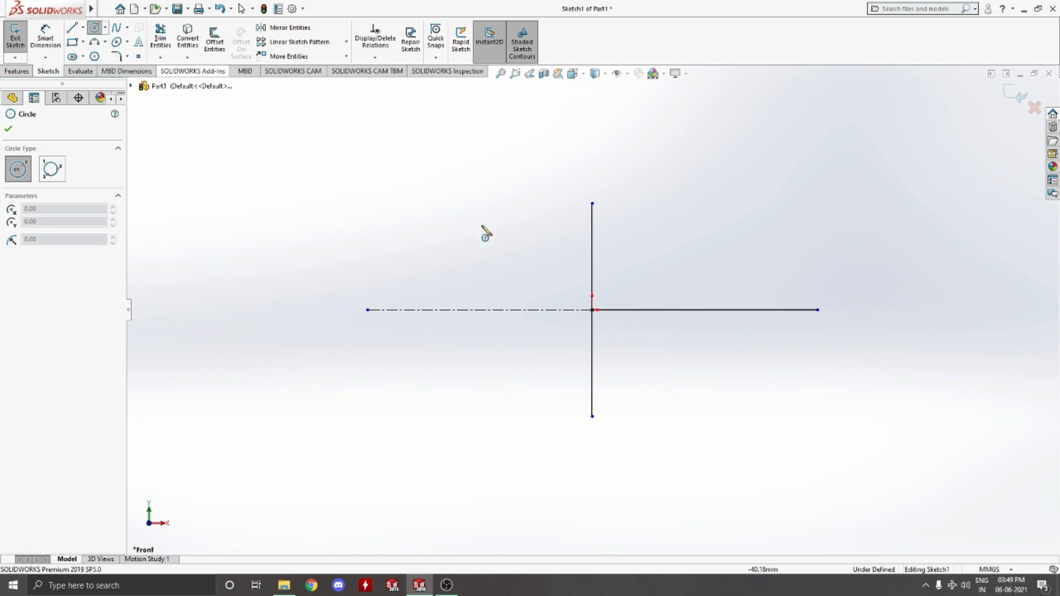
{"action": "left_click", "coordinate": [642, 310]}
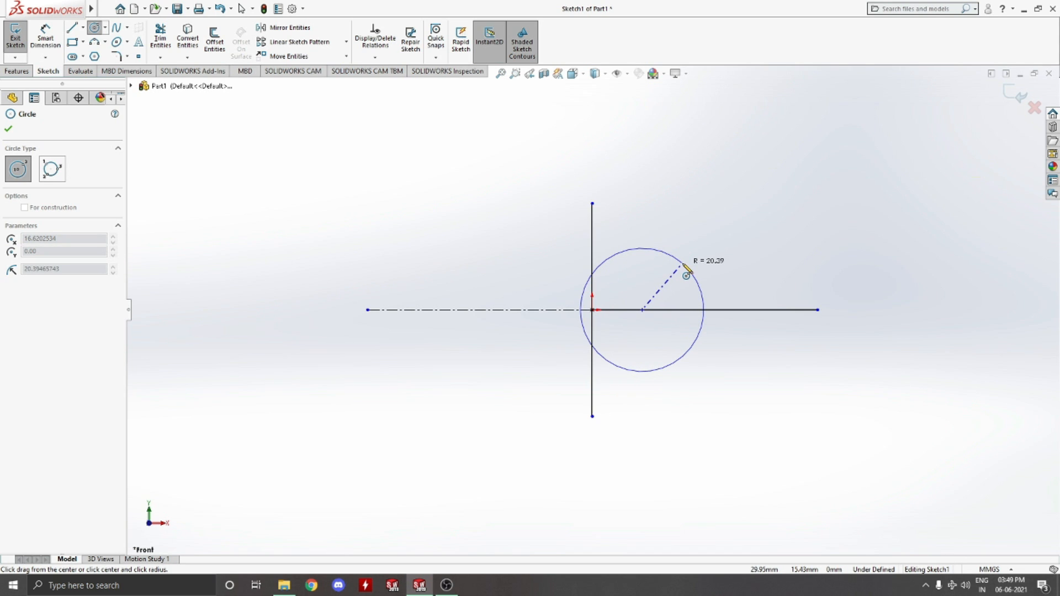
{"action": "left_click", "coordinate": [687, 275]}
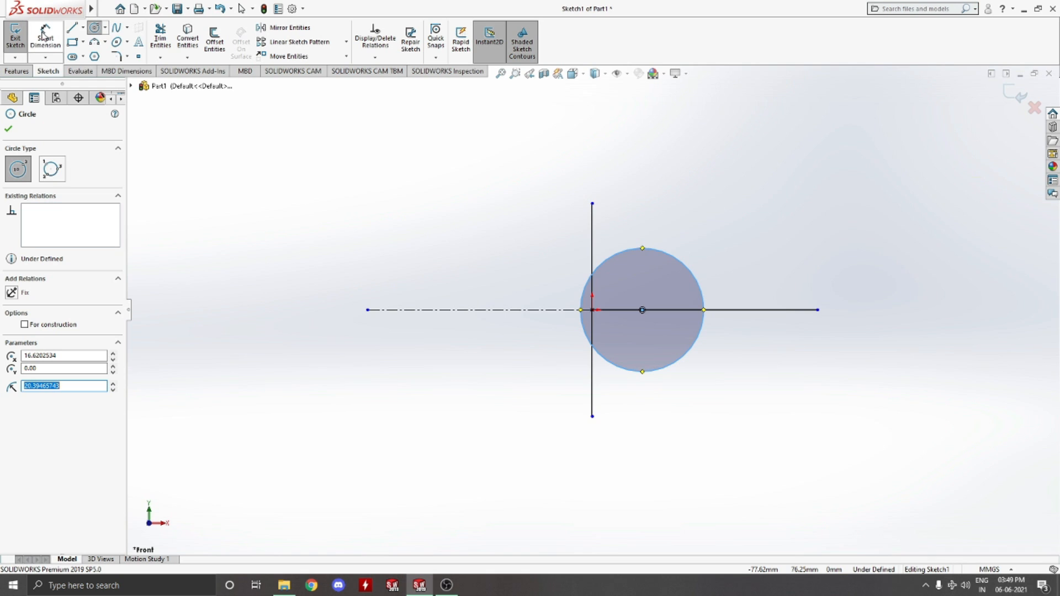
- Add a diameter dimension to the circle on the solid horizontal line
{"action": "left_click", "coordinate": [45, 34]}
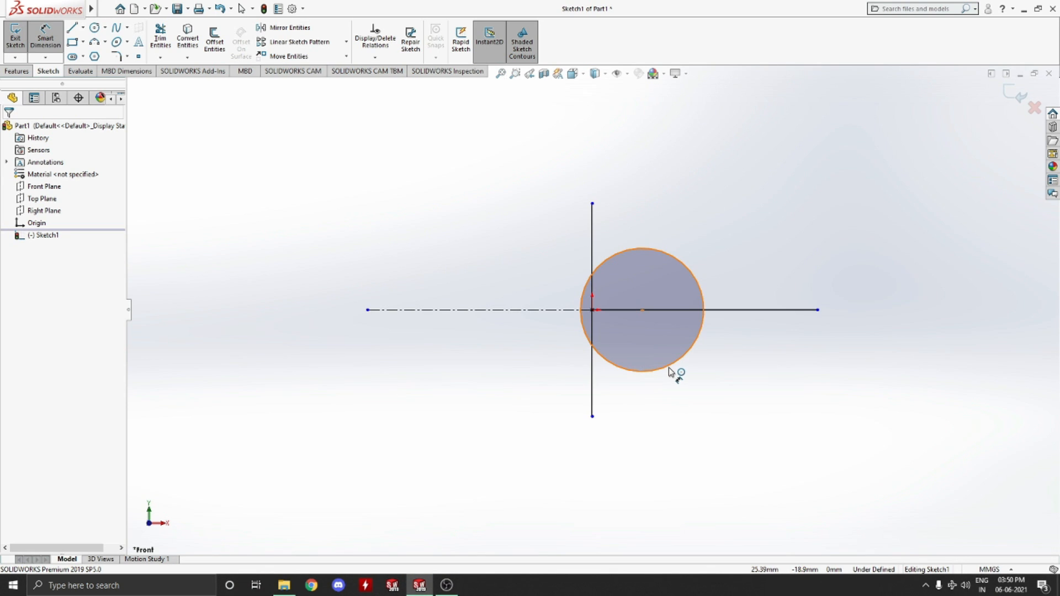
{"action": "left_click", "coordinate": [673, 369]}
{"action": "left_click", "coordinate": [738, 395]}
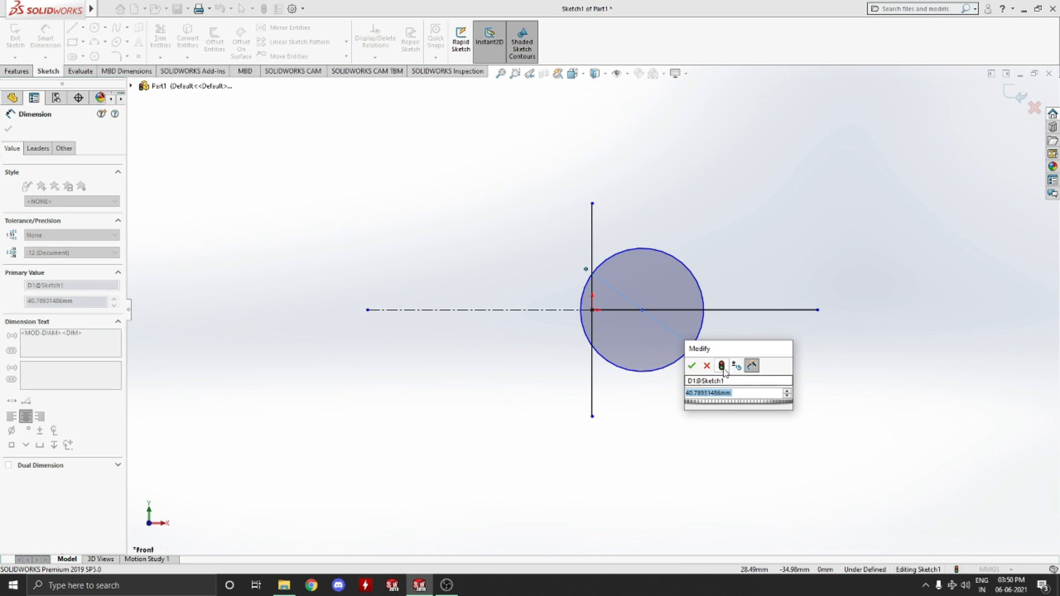
{"action": "left_click", "coordinate": [692, 367]}
{"action": "key", "text": "Escape"}
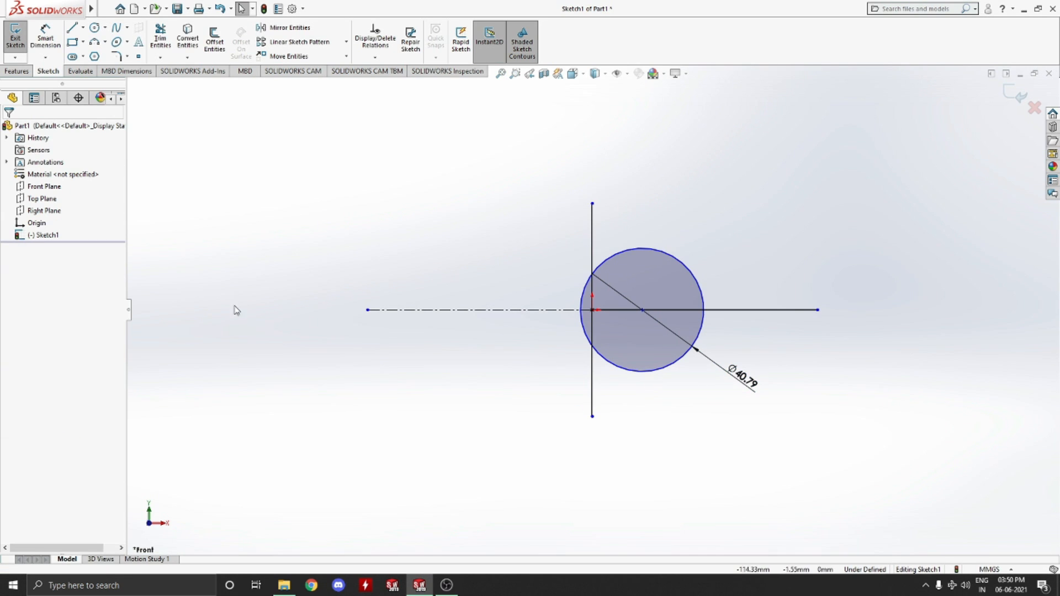
{"action": "left_click", "coordinate": [105, 8]}
{"action": "left_click", "coordinate": [316, 155]}
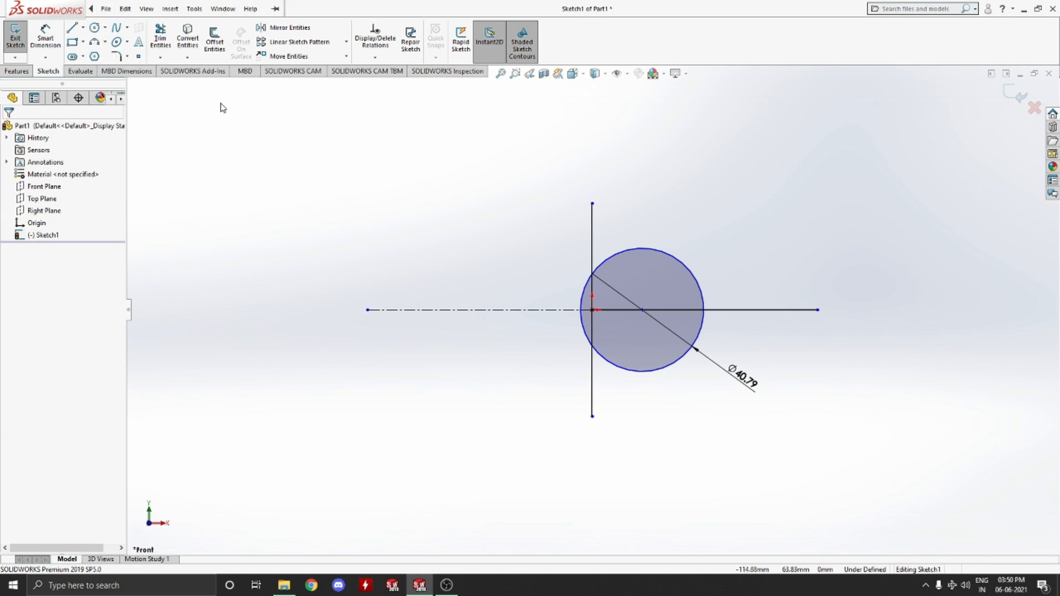
- Draw a second center-point circle of about 22 mm radius on the centerline, centred about 51.5 mm from the origin
{"action": "left_click", "coordinate": [91, 31]}
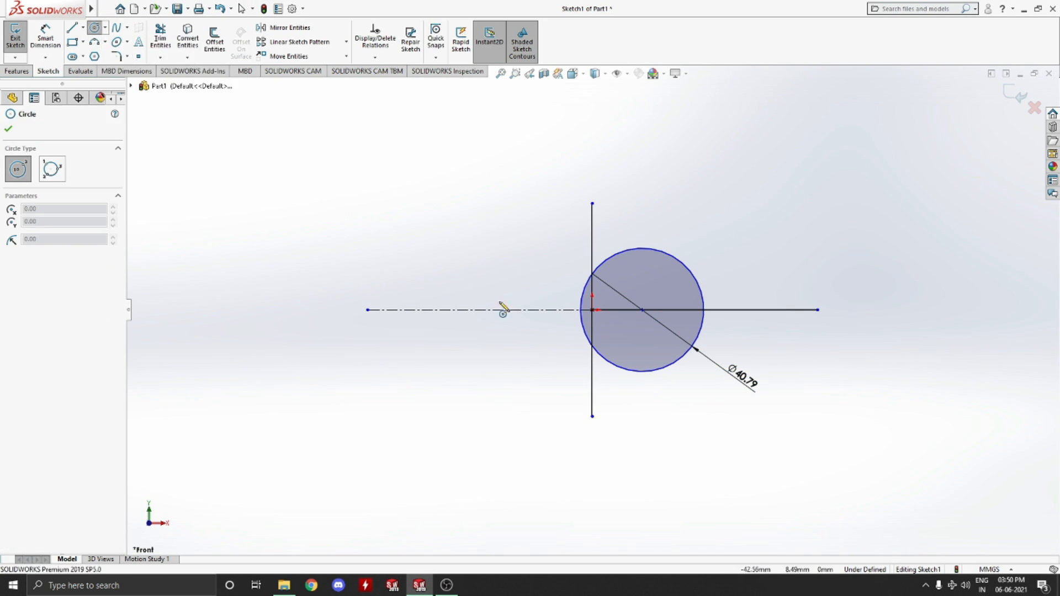
{"action": "left_click", "coordinate": [437, 310]}
{"action": "left_click", "coordinate": [437, 244]}
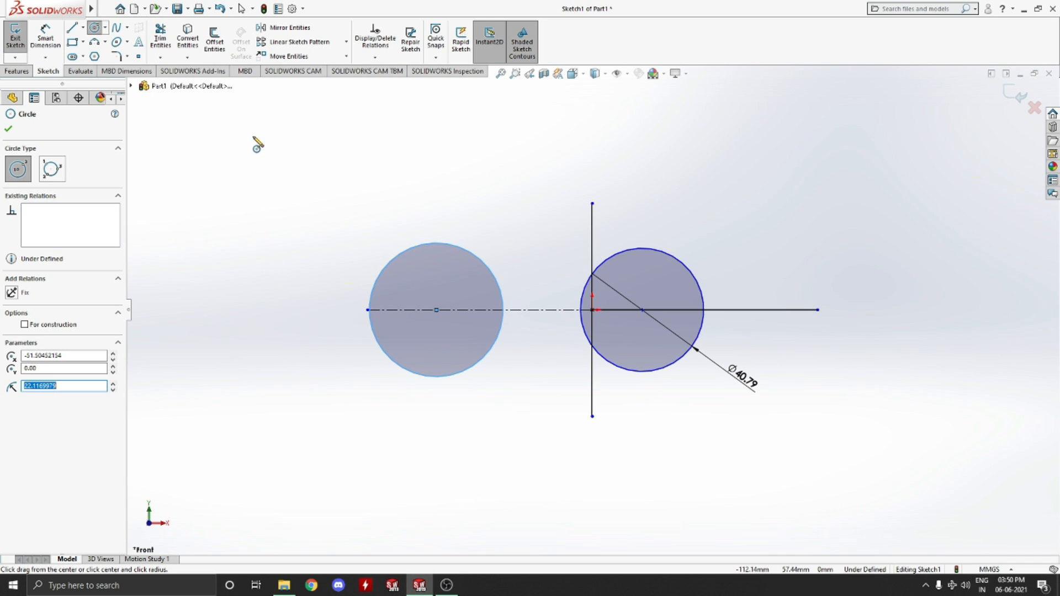
{"action": "key", "text": "Escape"}
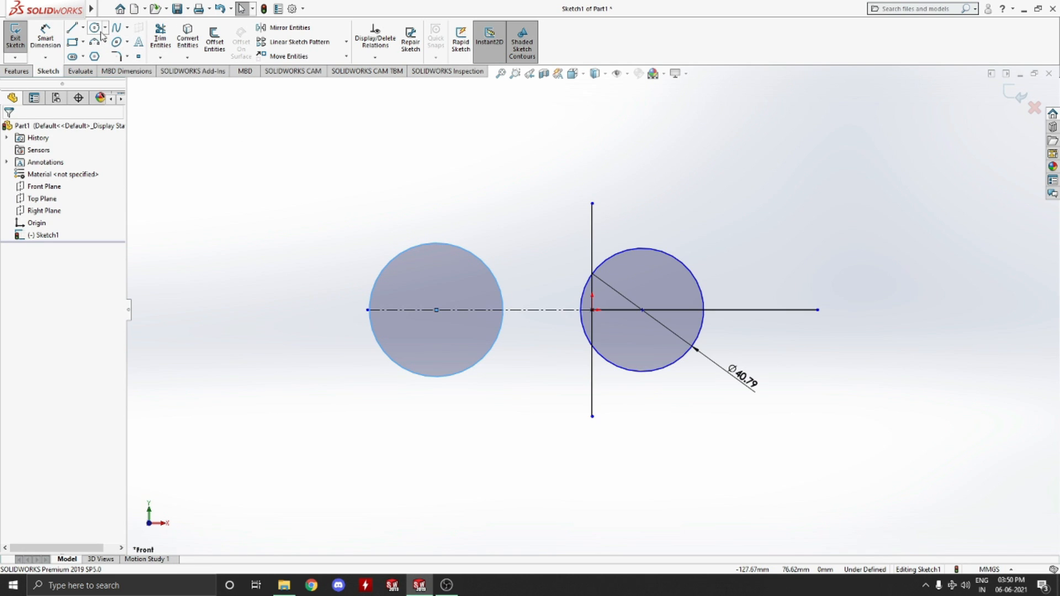
- Draw a perimeter circle of about 26.8 mm radius above the centerline, tangent to the centerline and the vertical line
{"action": "left_click", "coordinate": [105, 28]}
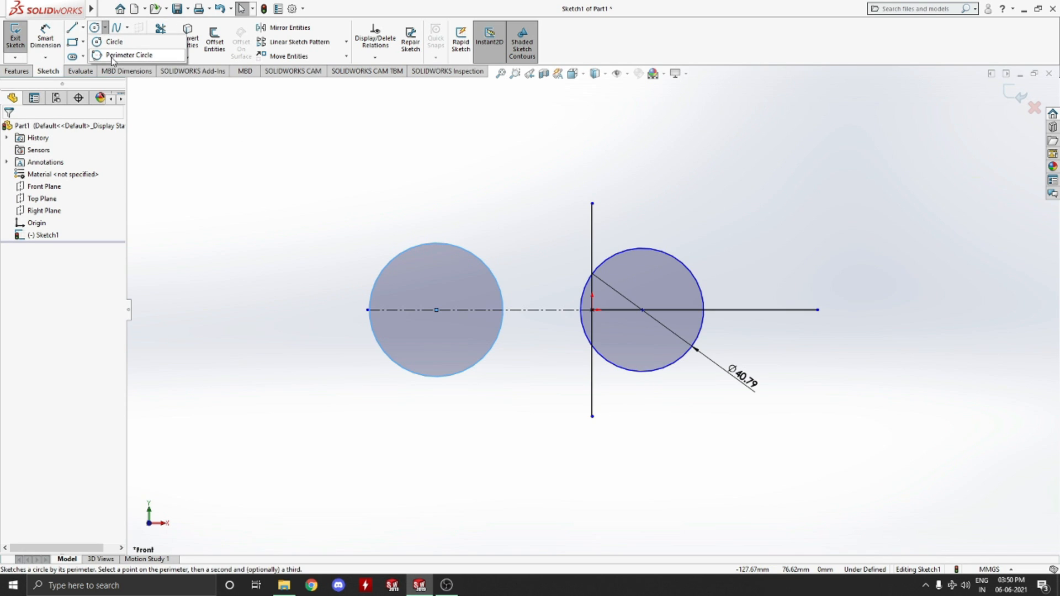
{"action": "left_click", "coordinate": [114, 55]}
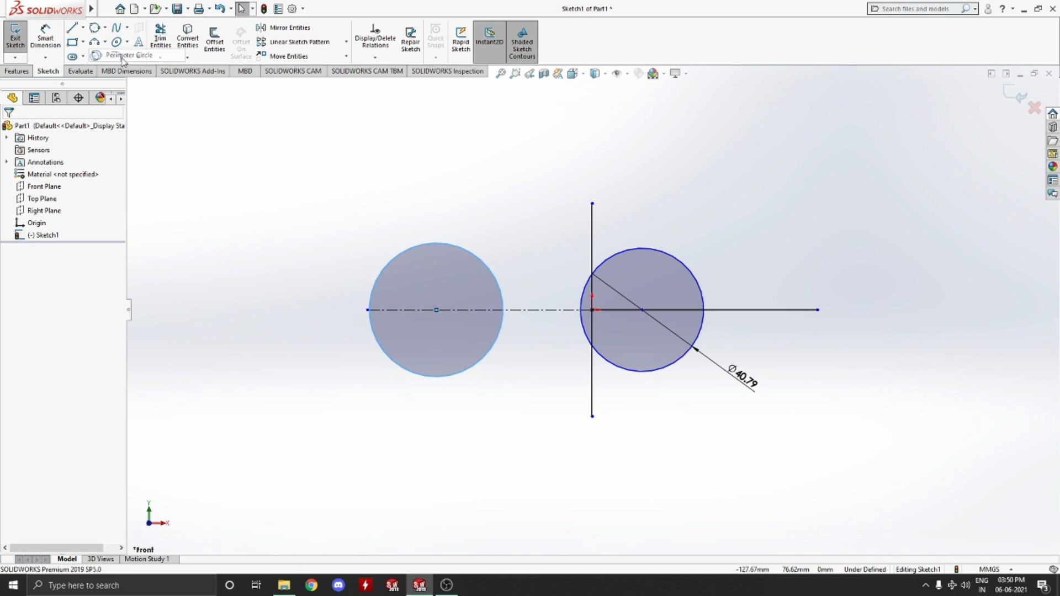
{"action": "left_click", "coordinate": [546, 310]}
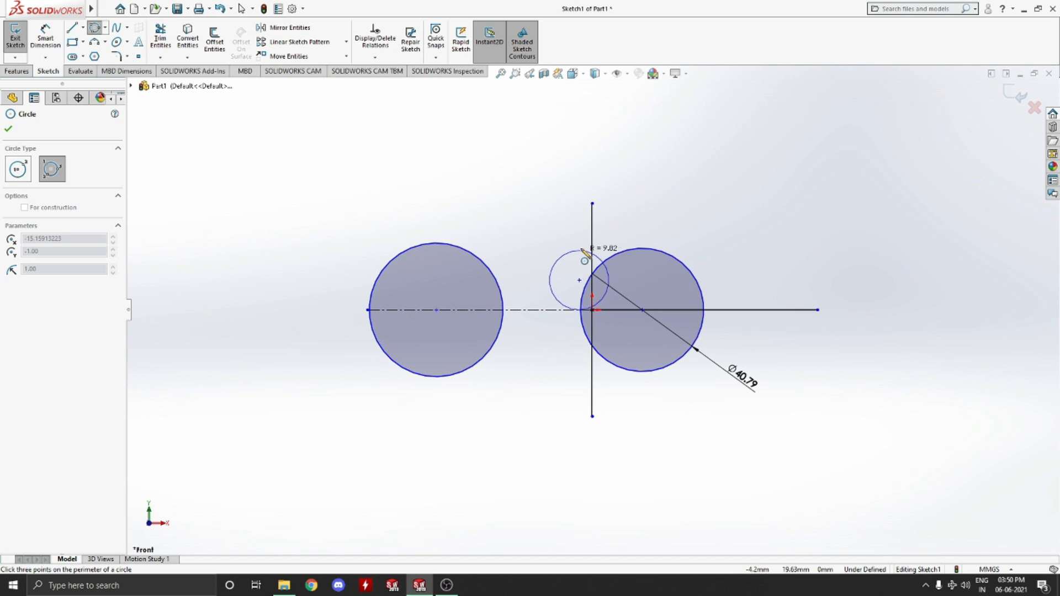
{"action": "left_click", "coordinate": [593, 243]}
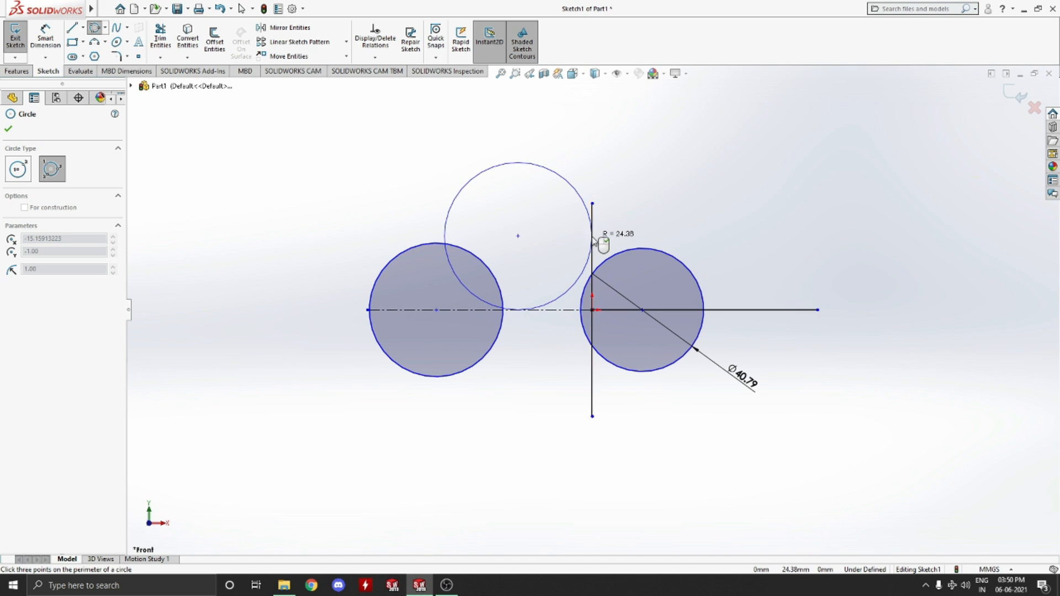
{"action": "left_click", "coordinate": [454, 175]}
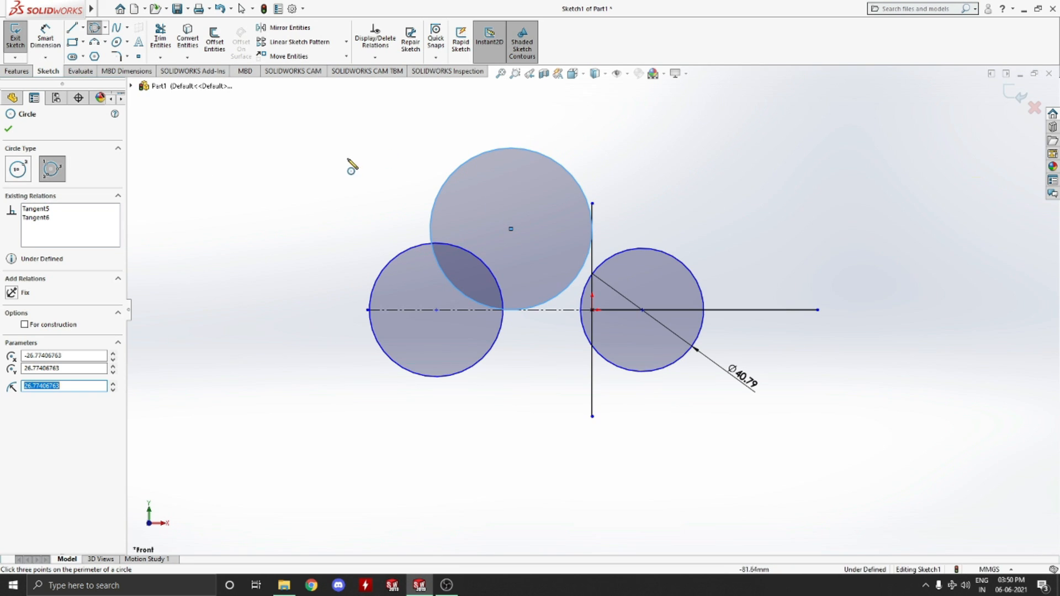
- Draw a corner rectangle about 45 by 29 mm above the free end of the solid horizontal line
{"action": "left_click", "coordinate": [83, 42]}
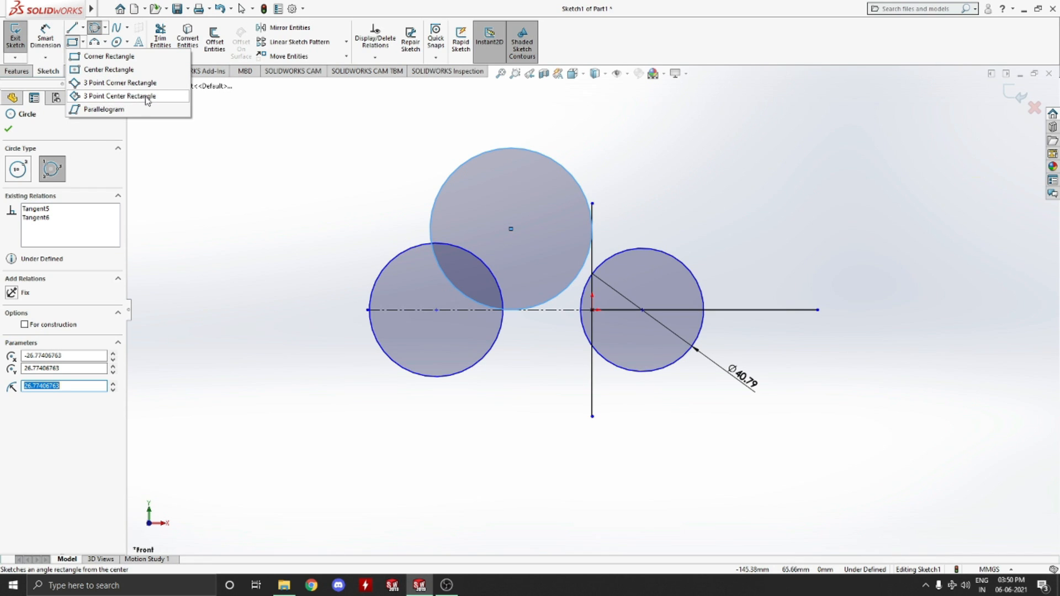
{"action": "left_click", "coordinate": [110, 56]}
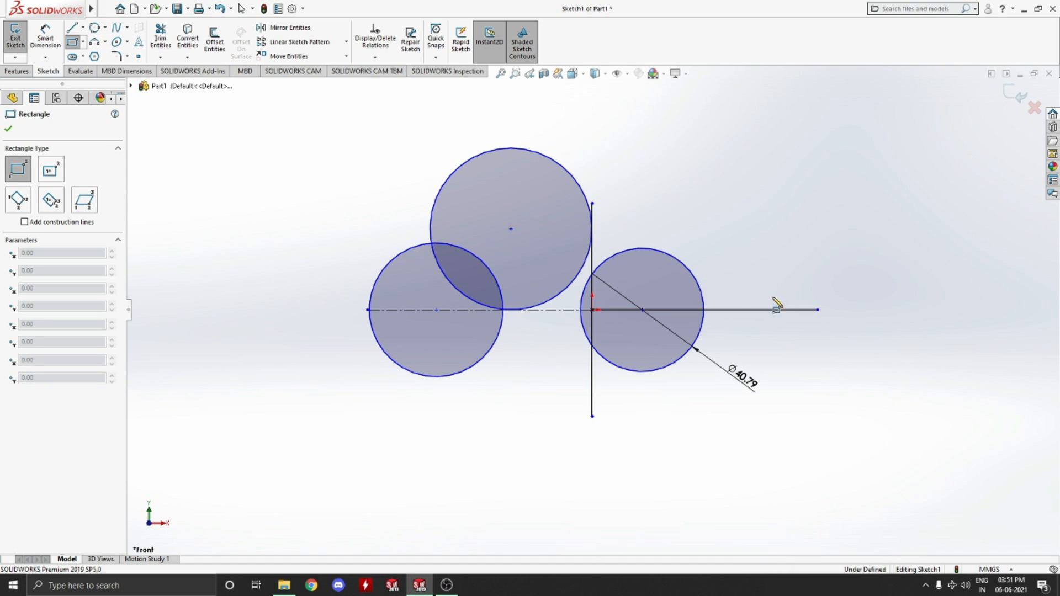
{"action": "scroll", "coordinate": [762, 301], "scroll_direction": "down", "scroll_amount": 3}
{"action": "scroll", "coordinate": [745, 296], "scroll_direction": "up", "scroll_amount": 5}
{"action": "scroll", "coordinate": [718, 295], "scroll_direction": "down", "scroll_amount": 4}
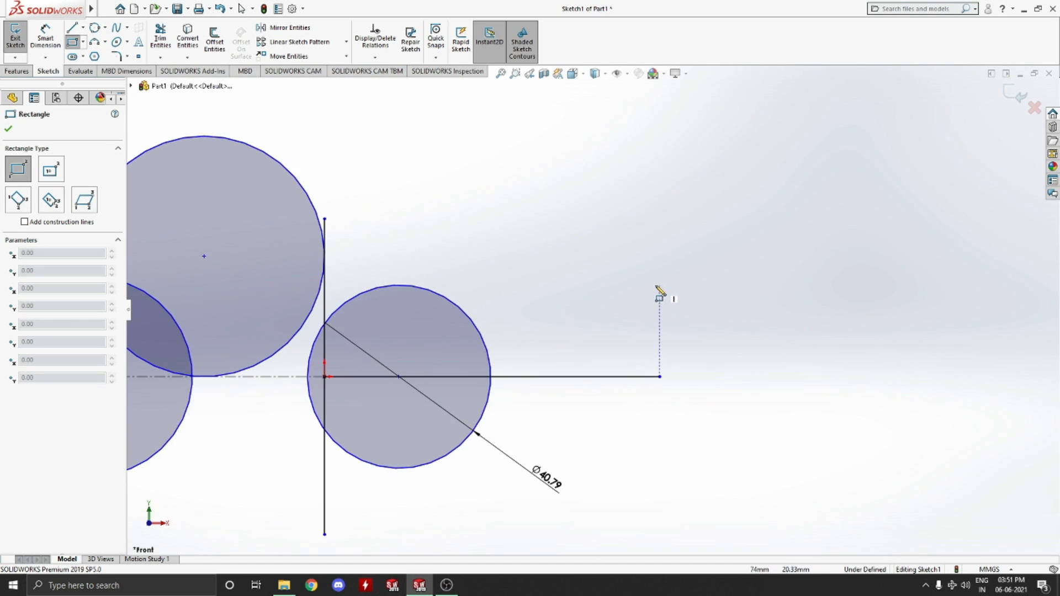
{"action": "left_click", "coordinate": [554, 345]}
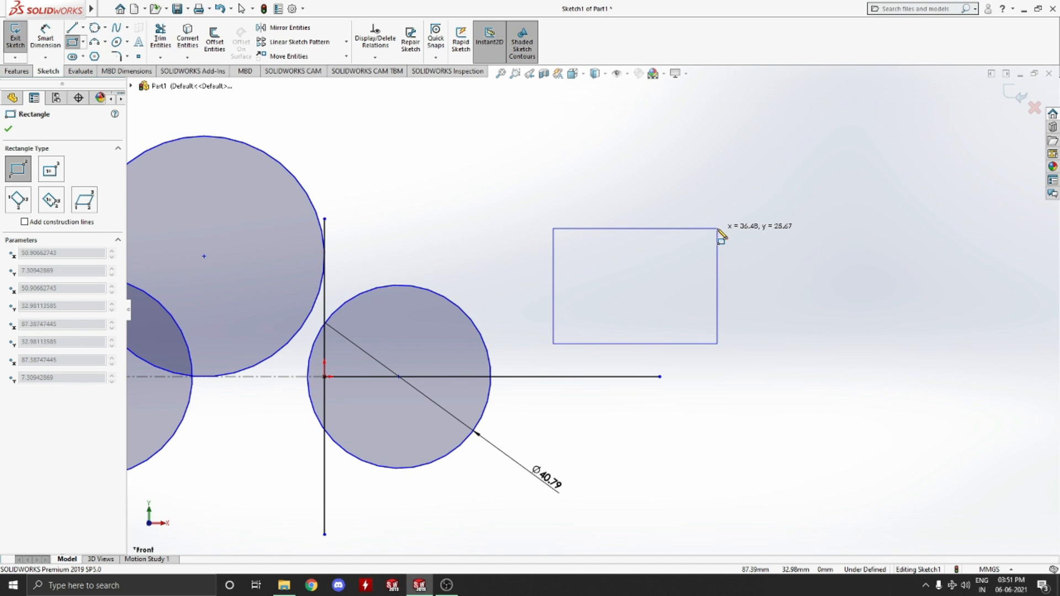
{"action": "left_click", "coordinate": [756, 214]}
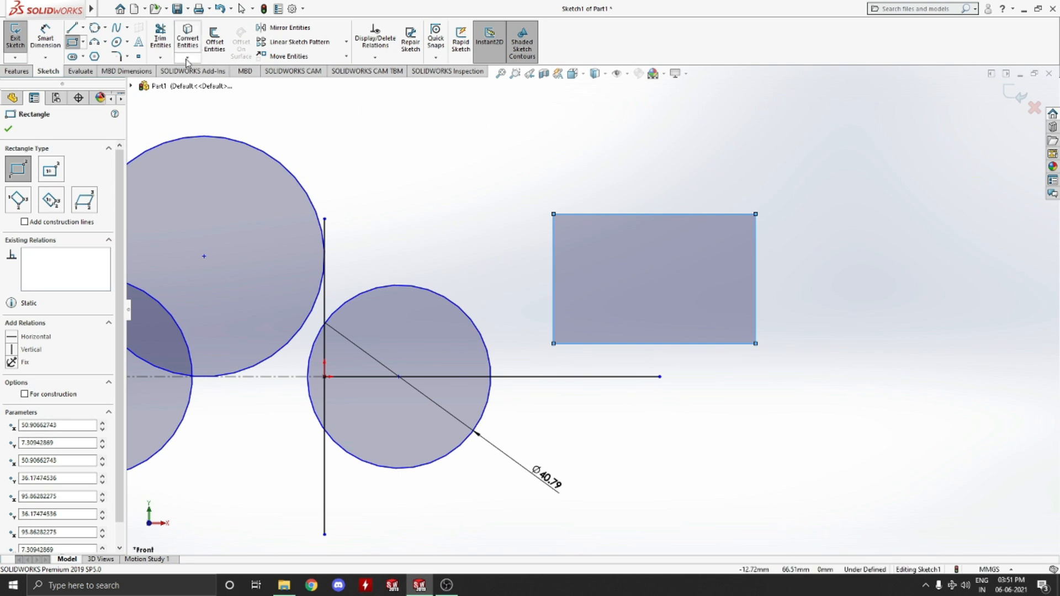
- Draw a center rectangle about 77 by 37.5 mm, centred on the free end of the solid horizontal line
{"action": "left_click", "coordinate": [83, 43]}
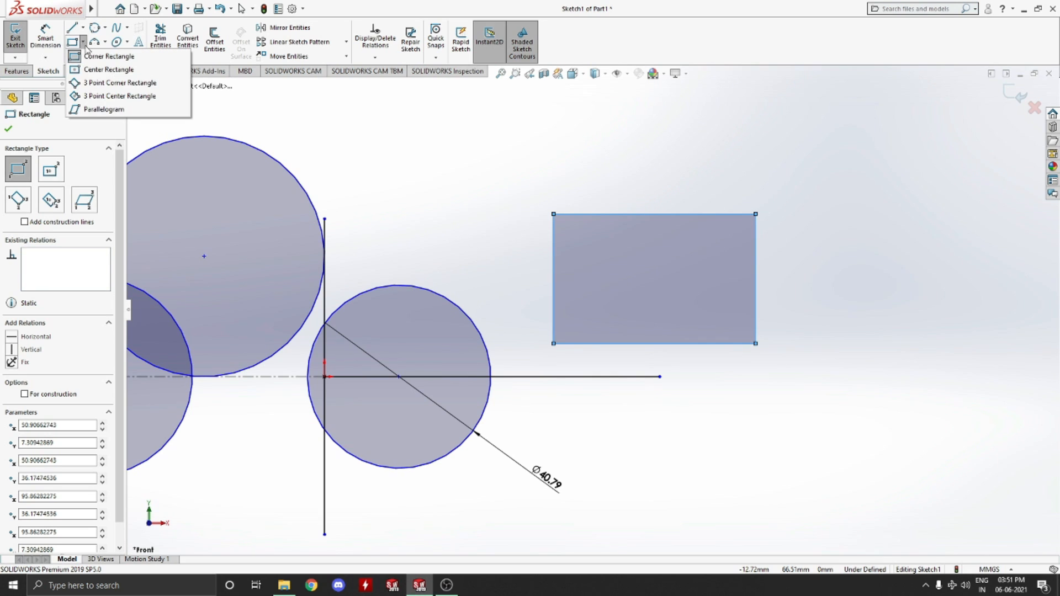
{"action": "left_click", "coordinate": [101, 70]}
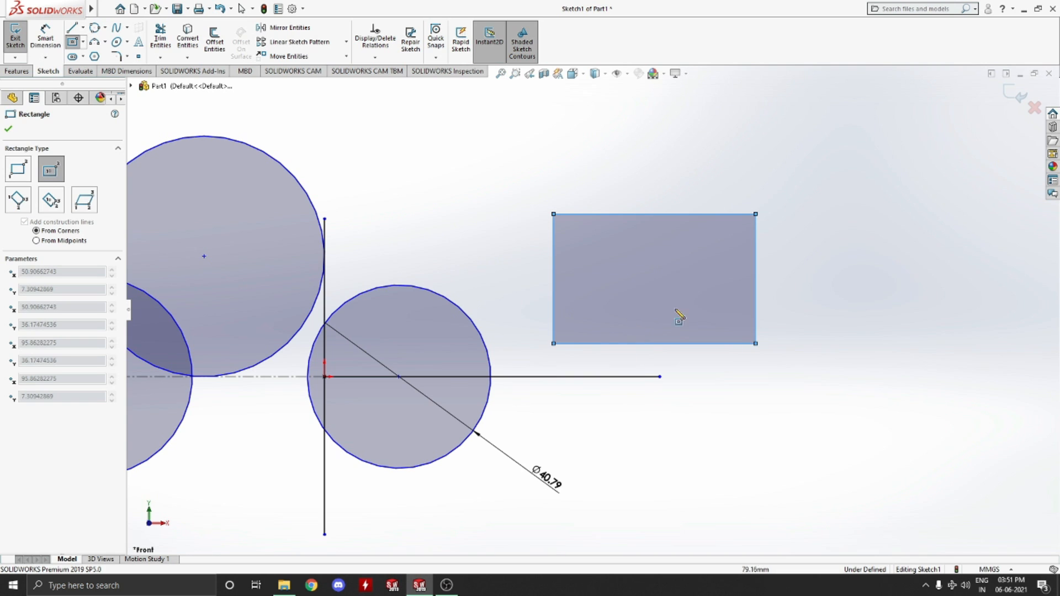
{"action": "key", "text": "Escape"}
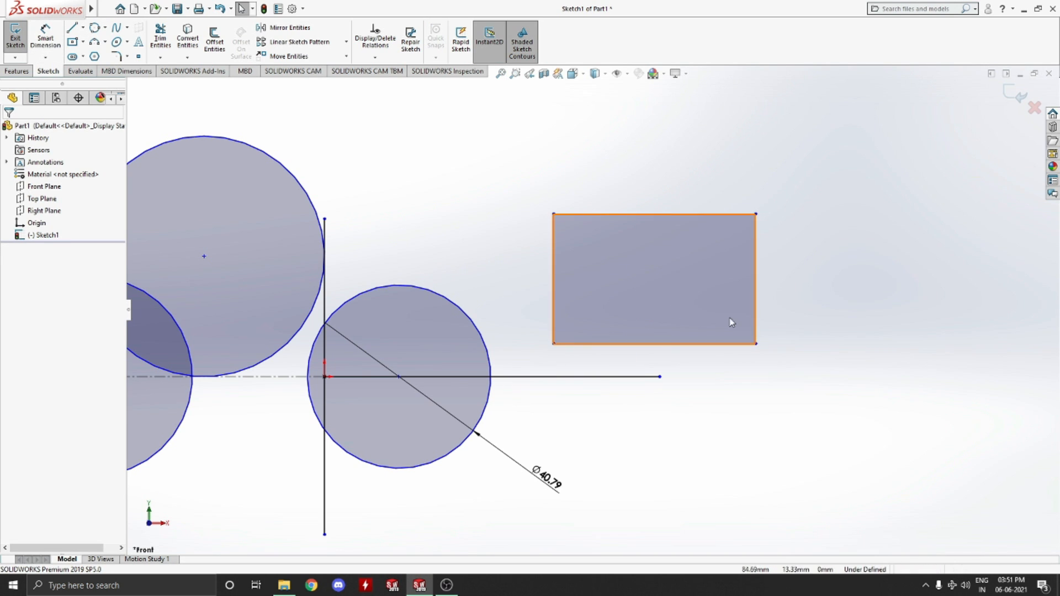
{"action": "scroll", "coordinate": [785, 329], "scroll_direction": "down", "scroll_amount": 1}
{"action": "left_click", "coordinate": [75, 43]}
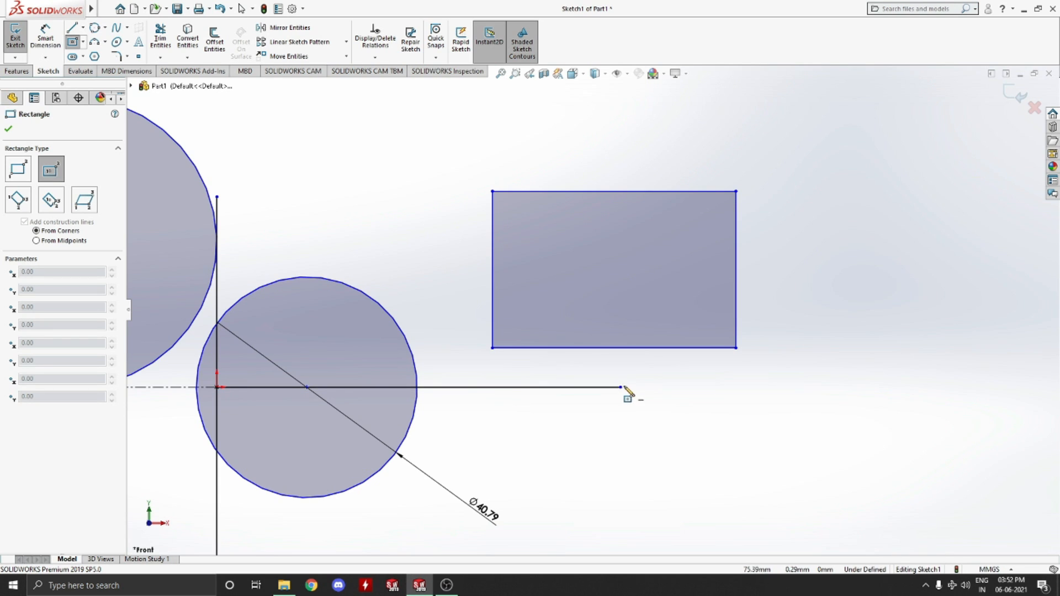
{"action": "key", "text": "Escape"}
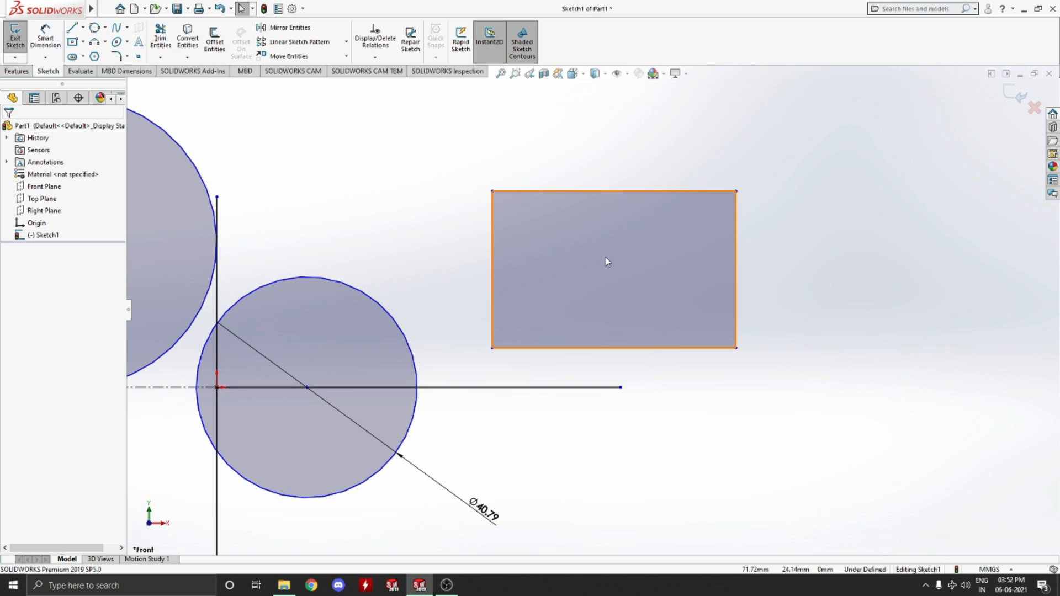
{"action": "left_click", "coordinate": [72, 41]}
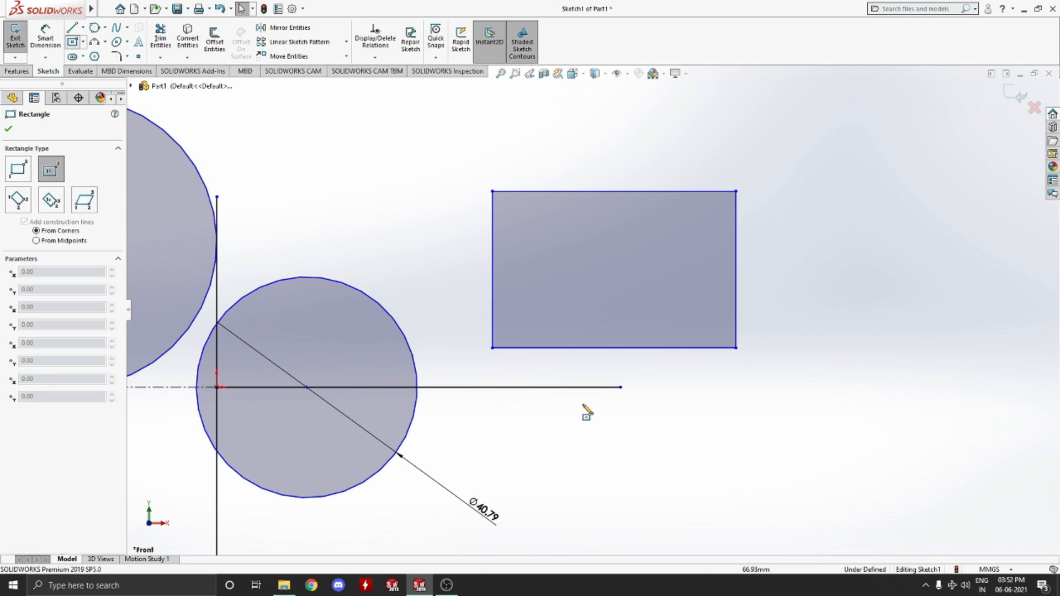
{"action": "left_click", "coordinate": [620, 387]}
{"action": "left_click", "coordinate": [830, 285]}
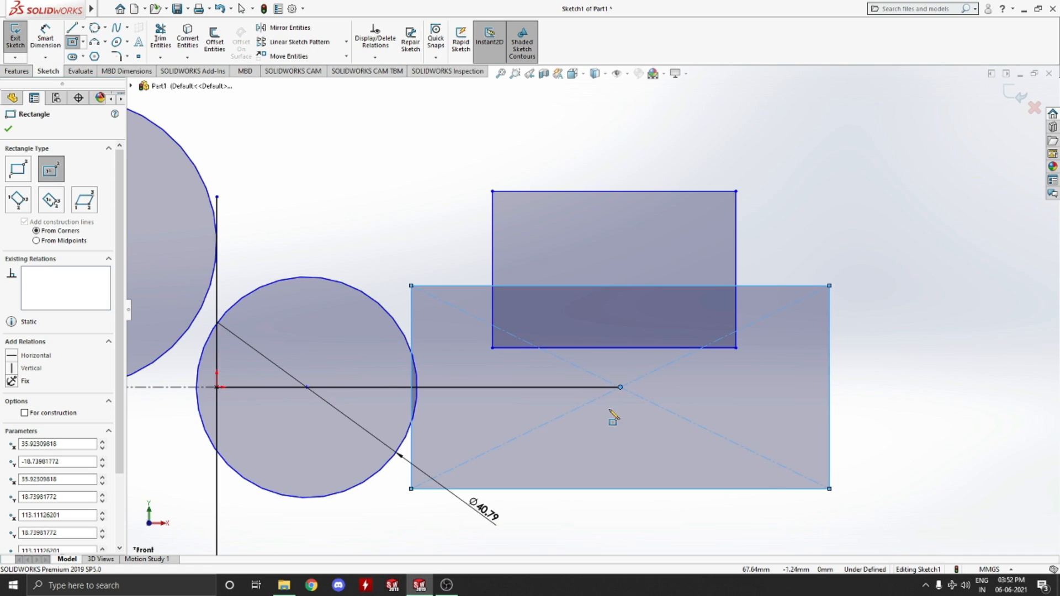
- Draw a 3 point corner rectangle about 35 by 30 mm with a horizontal base in the empty area above the existing shapes
{"action": "left_click", "coordinate": [83, 41]}
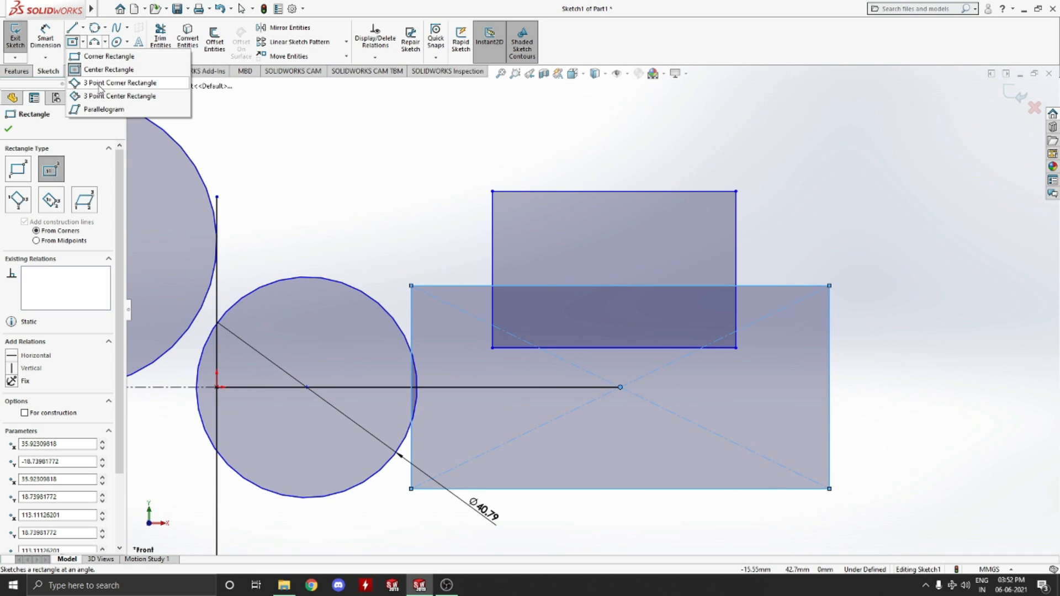
{"action": "left_click", "coordinate": [99, 86]}
{"action": "scroll", "coordinate": [464, 282], "scroll_direction": "up", "scroll_amount": 5}
{"action": "scroll", "coordinate": [464, 294], "scroll_direction": "down", "scroll_amount": 3}
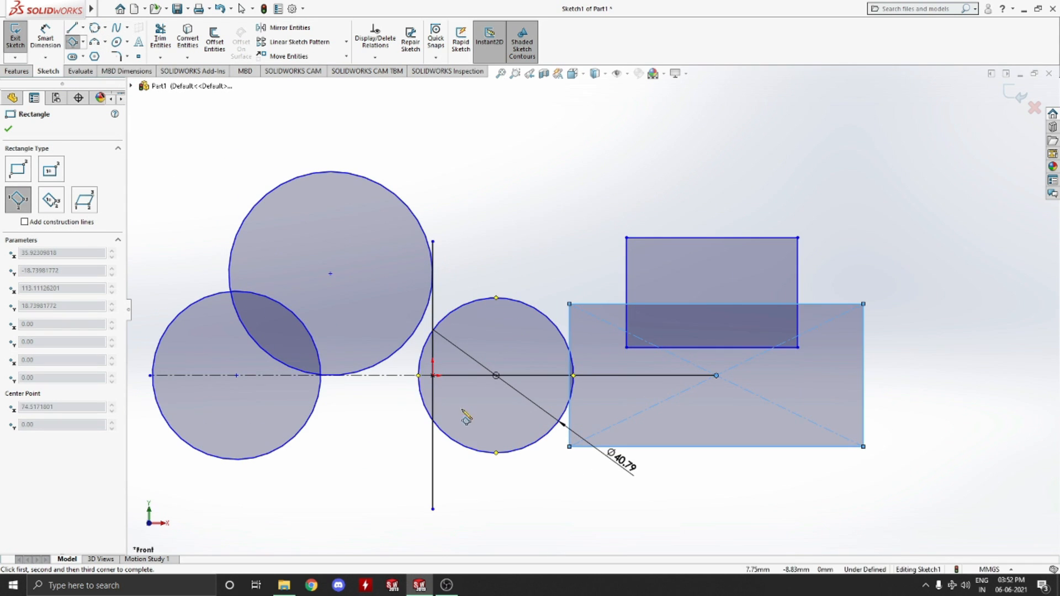
{"action": "scroll", "coordinate": [508, 213], "scroll_direction": "up", "scroll_amount": 3}
{"action": "scroll", "coordinate": [556, 196], "scroll_direction": "down", "scroll_amount": 6}
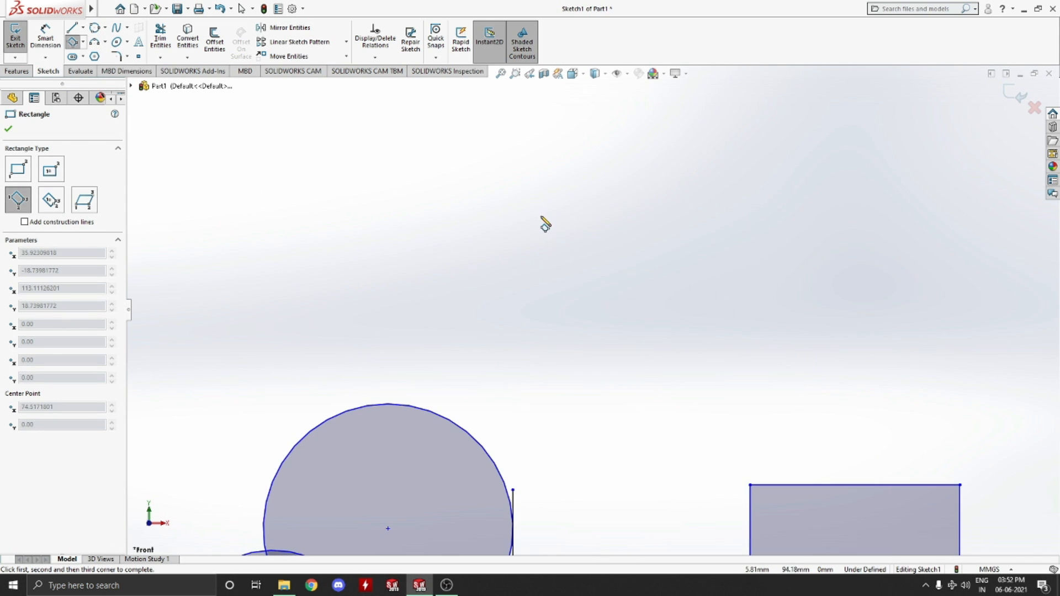
{"action": "left_click", "coordinate": [547, 245]}
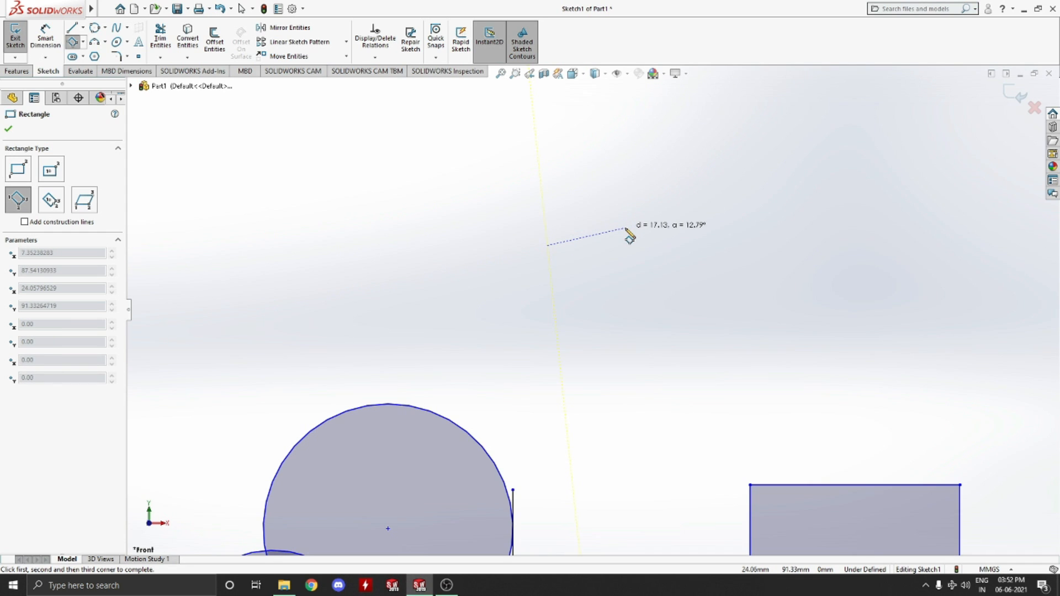
{"action": "left_click", "coordinate": [713, 245]}
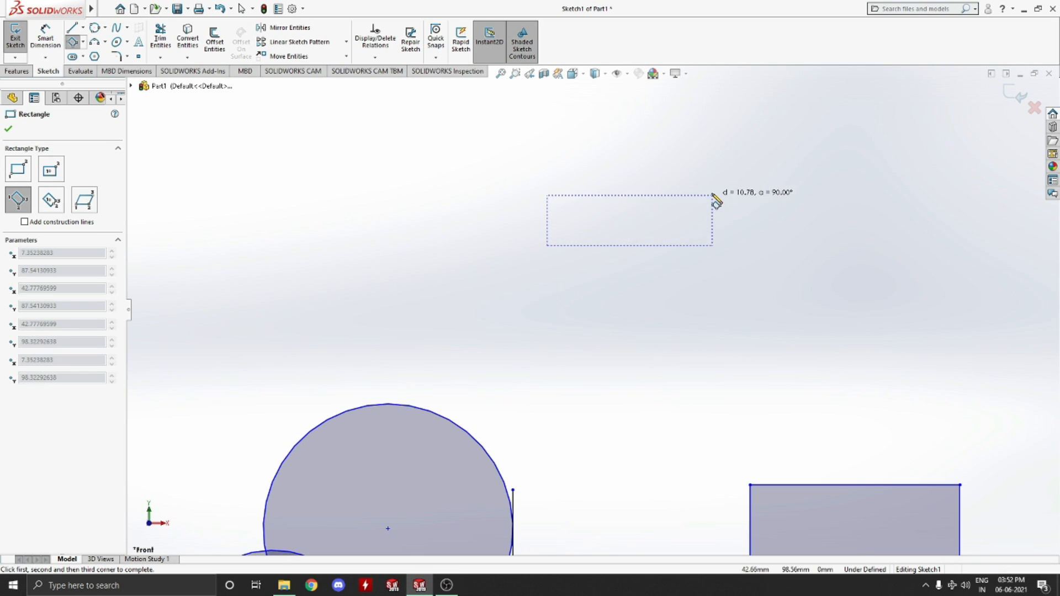
{"action": "left_click", "coordinate": [722, 109]}
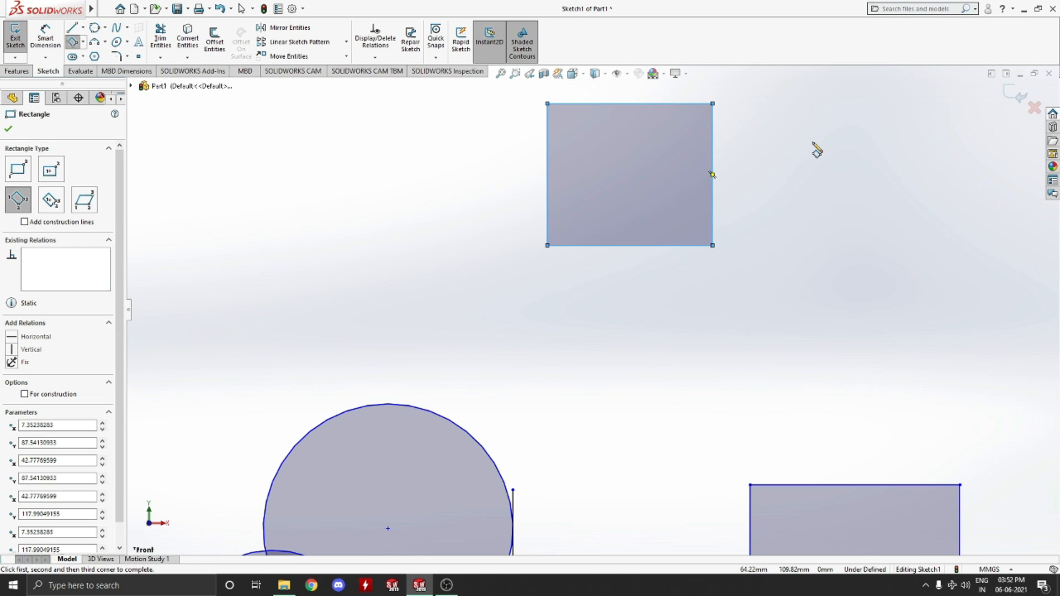
- Draw a tilted 3 point center rectangle about 106 by 84 mm, centred about 122 mm left of and 72 mm above the origin
{"action": "left_click", "coordinate": [82, 42]}
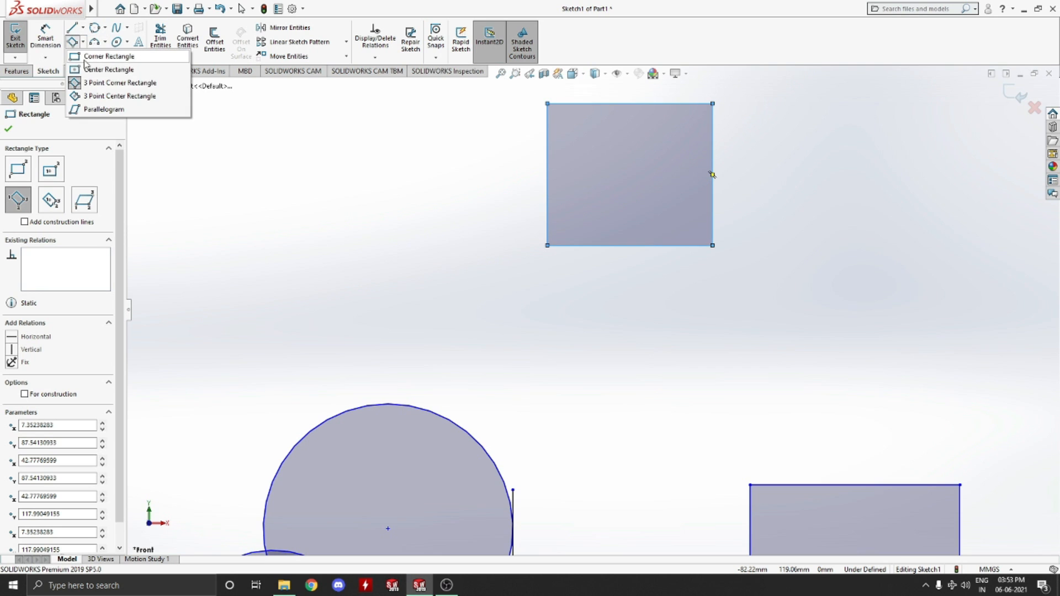
{"action": "left_click", "coordinate": [126, 99]}
{"action": "scroll", "coordinate": [590, 309], "scroll_direction": "up", "scroll_amount": 5}
{"action": "scroll", "coordinate": [619, 331], "scroll_direction": "down", "scroll_amount": 5}
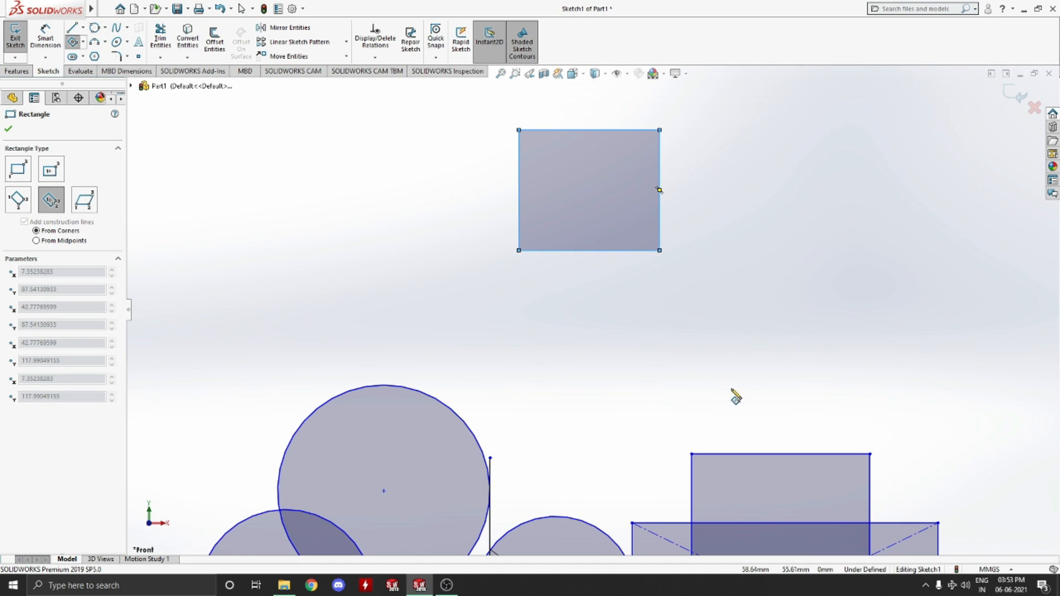
{"action": "scroll", "coordinate": [734, 395], "scroll_direction": "down", "scroll_amount": 3}
{"action": "scroll", "coordinate": [751, 440], "scroll_direction": "up", "scroll_amount": 4}
{"action": "scroll", "coordinate": [608, 463], "scroll_direction": "down", "scroll_amount": 3}
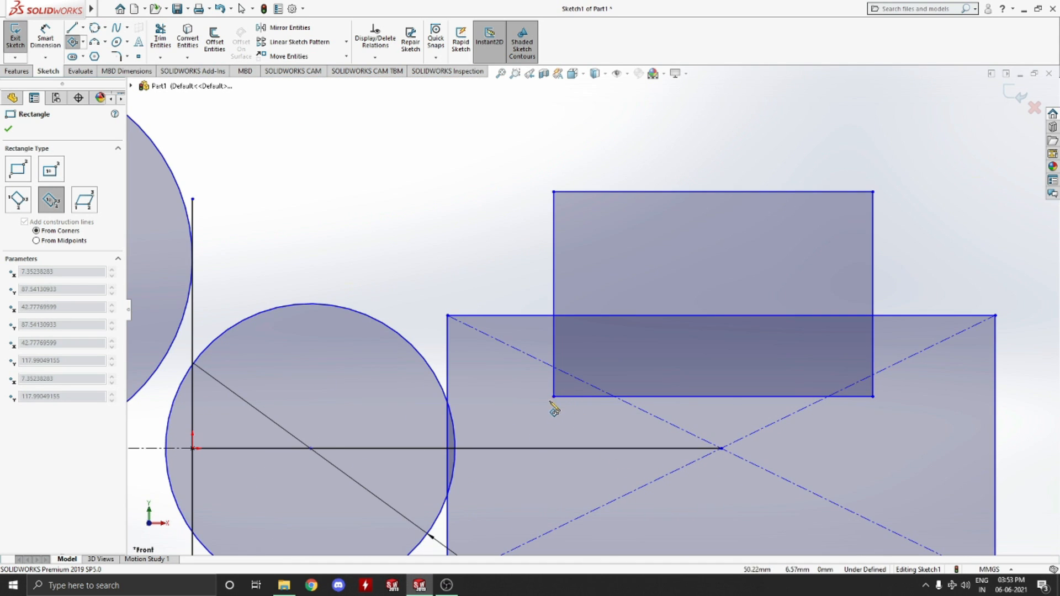
{"action": "scroll", "coordinate": [556, 399], "scroll_direction": "up", "scroll_amount": 5}
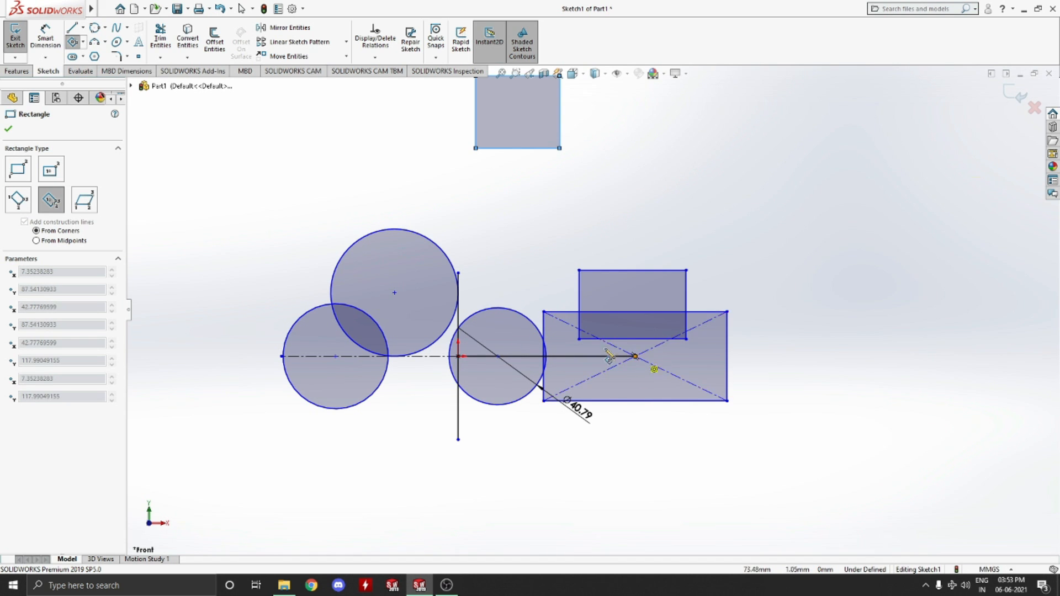
{"action": "scroll", "coordinate": [337, 264], "scroll_direction": "up", "scroll_amount": 5}
{"action": "scroll", "coordinate": [337, 263], "scroll_direction": "down", "scroll_amount": 3}
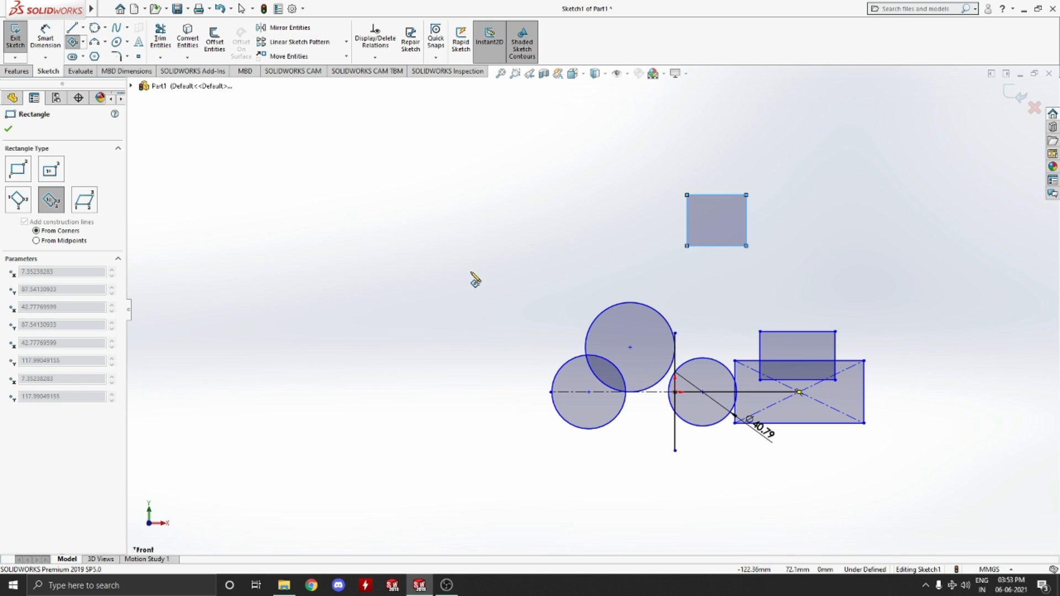
{"action": "left_click", "coordinate": [470, 270]}
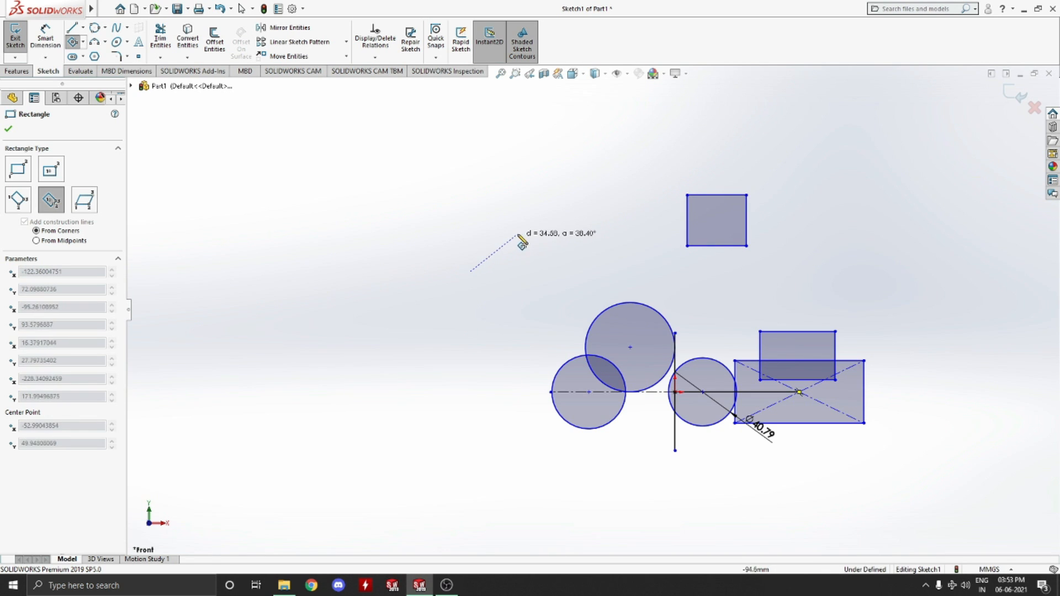
{"action": "left_click", "coordinate": [542, 219]}
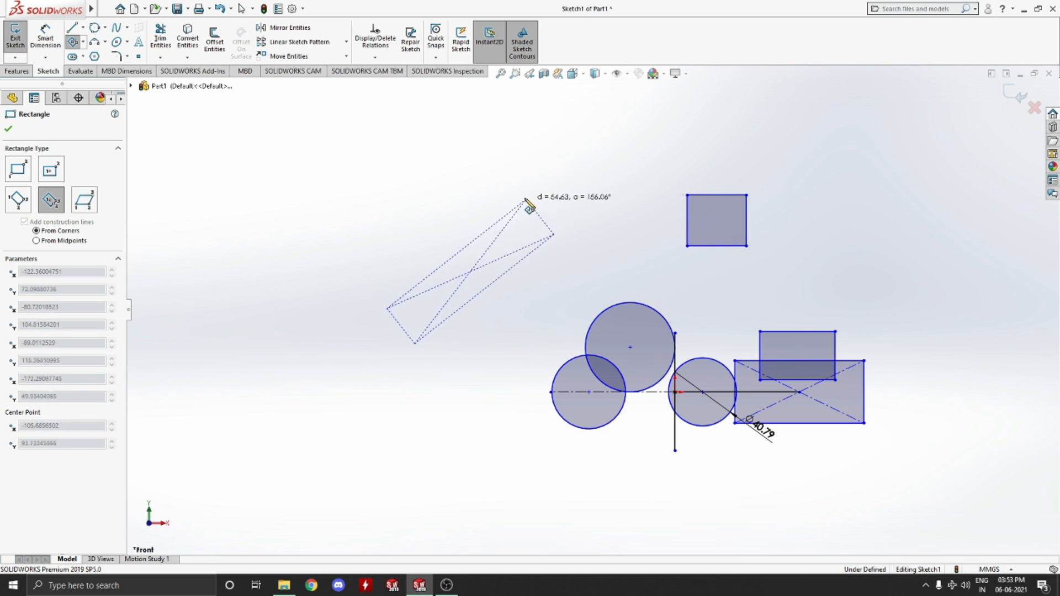
{"action": "left_click", "coordinate": [497, 163]}
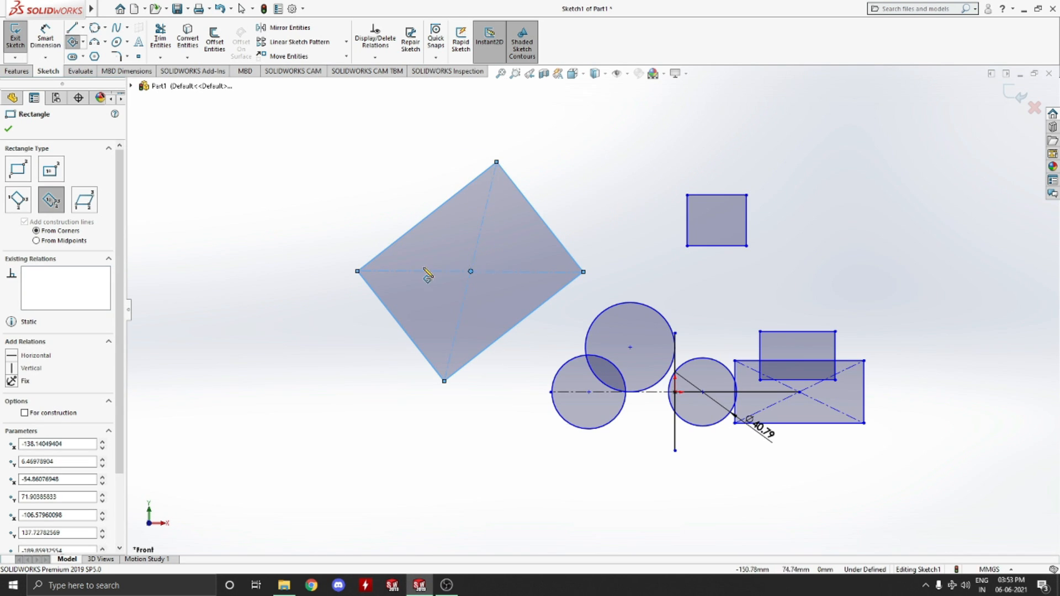
- Draw a parallelogram with a horizontal base about 113 mm long and slanted sides about 112 mm long, left of the circles
{"action": "left_click", "coordinate": [83, 43]}
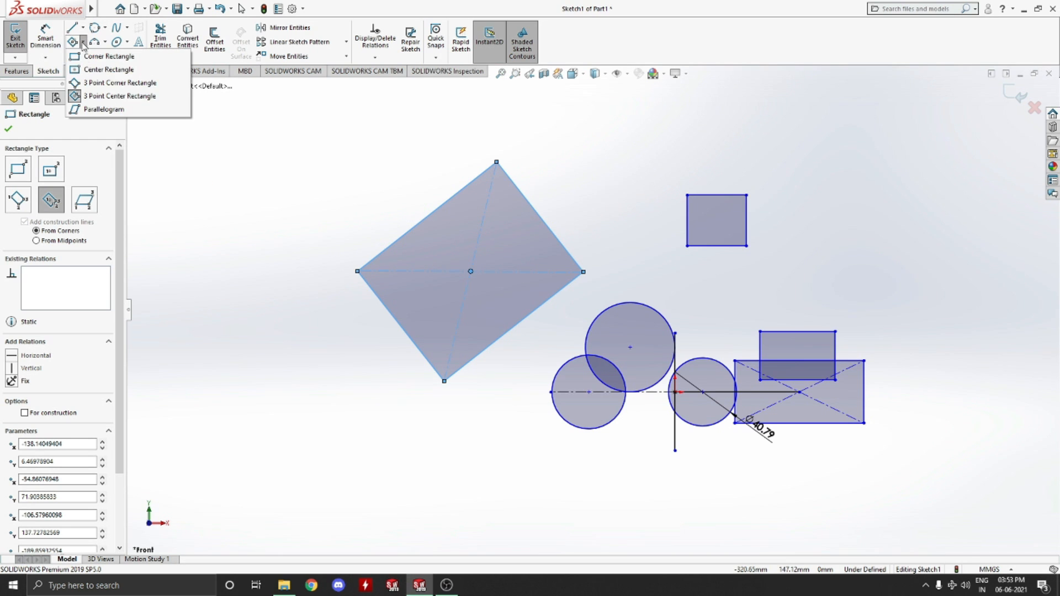
{"action": "left_click", "coordinate": [95, 110]}
{"action": "scroll", "coordinate": [381, 406], "scroll_direction": "up", "scroll_amount": 5}
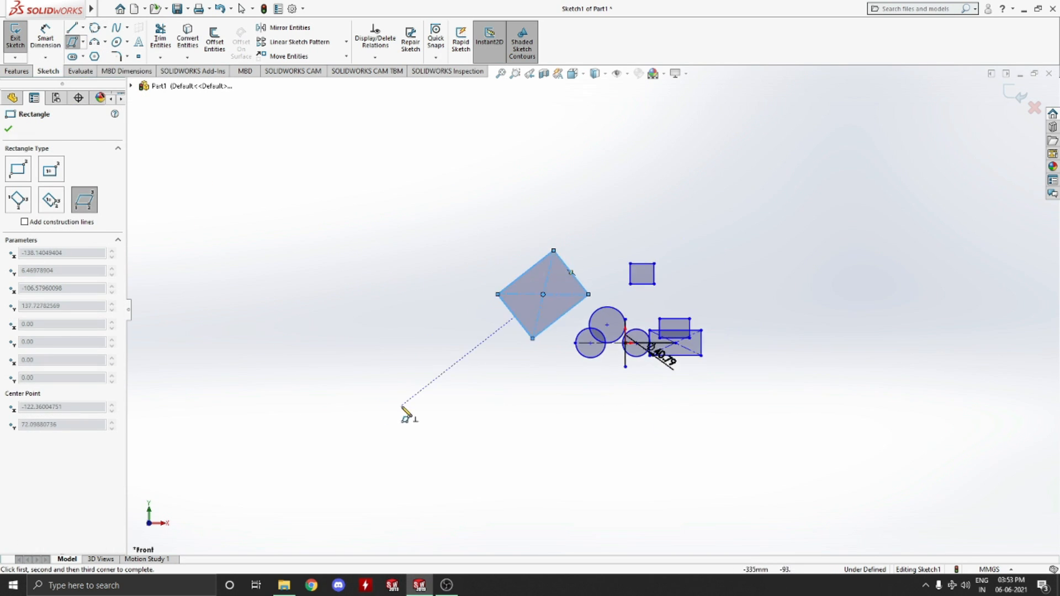
{"action": "scroll", "coordinate": [402, 410], "scroll_direction": "down", "scroll_amount": 4}
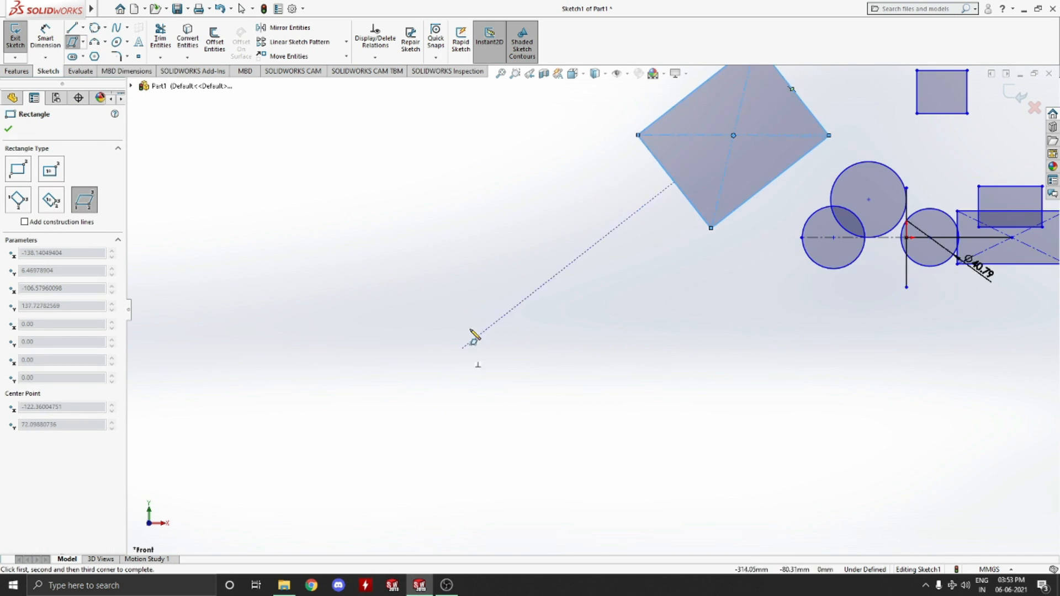
{"action": "left_click", "coordinate": [450, 369]}
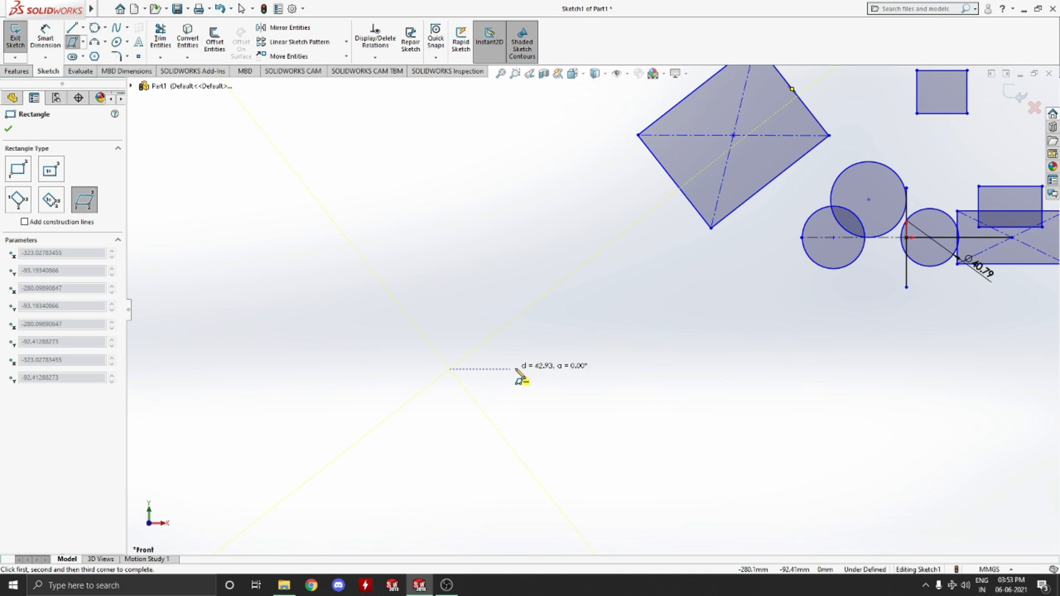
{"action": "left_click", "coordinate": [610, 369]}
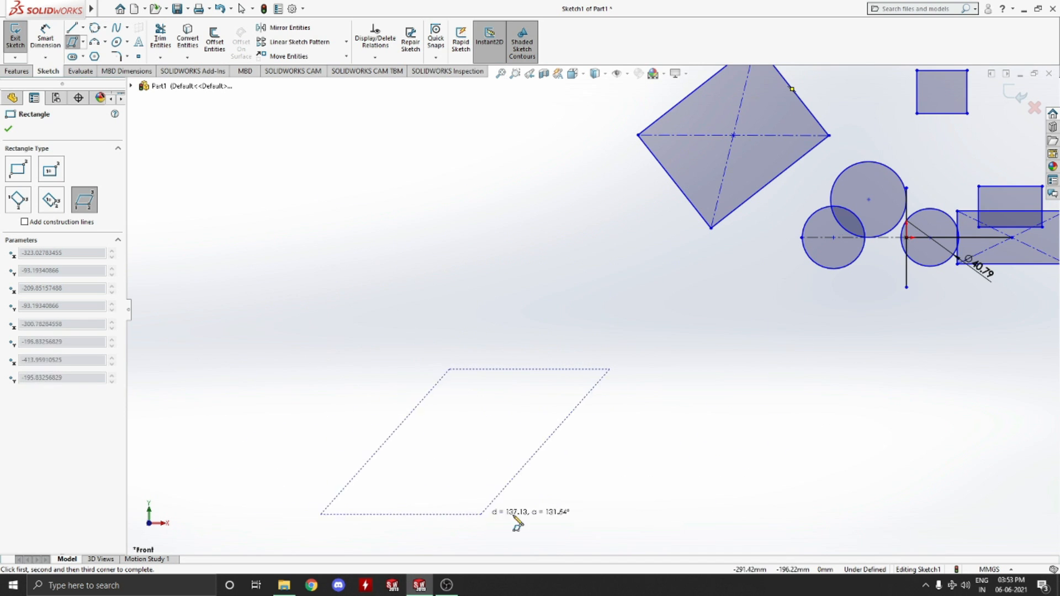
{"action": "left_click", "coordinate": [730, 265]}
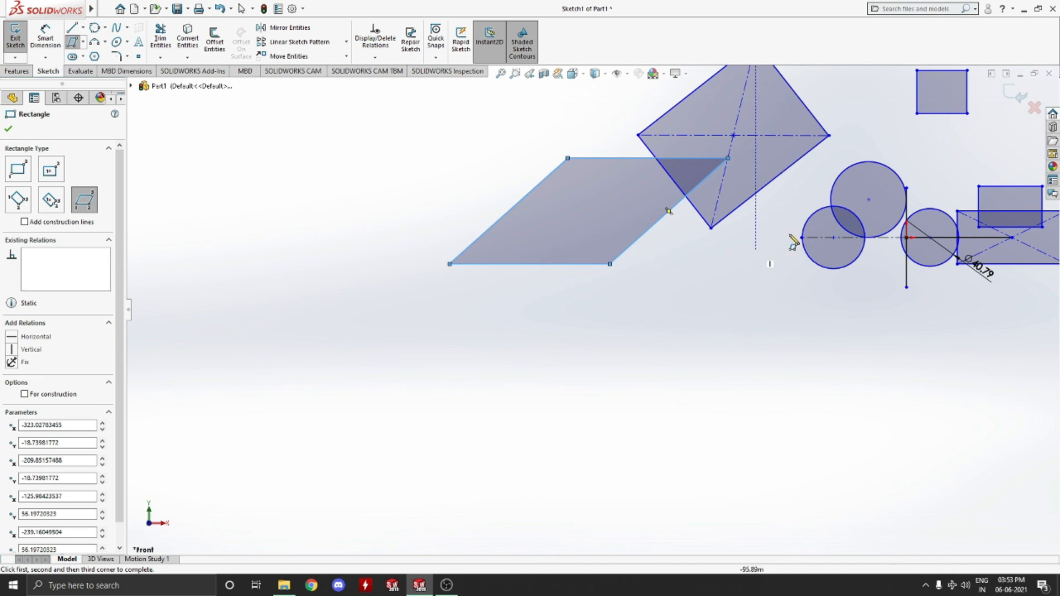
{"action": "scroll", "coordinate": [791, 236], "scroll_direction": "up", "scroll_amount": 4}
{"action": "scroll", "coordinate": [764, 232], "scroll_direction": "down", "scroll_amount": 4}
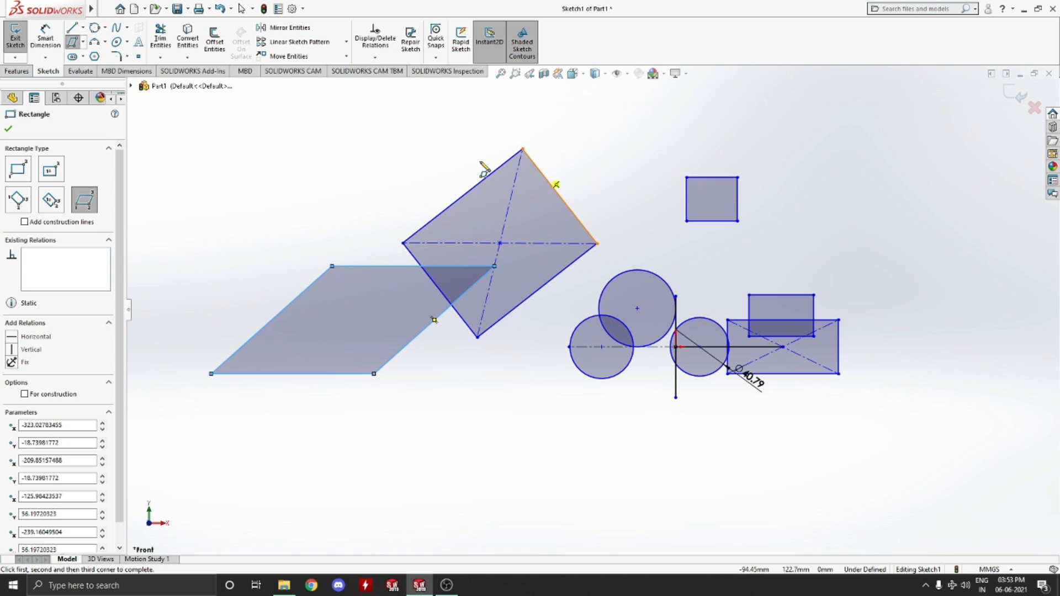
{"action": "left_click", "coordinate": [83, 42]}
{"action": "left_click", "coordinate": [86, 57]}
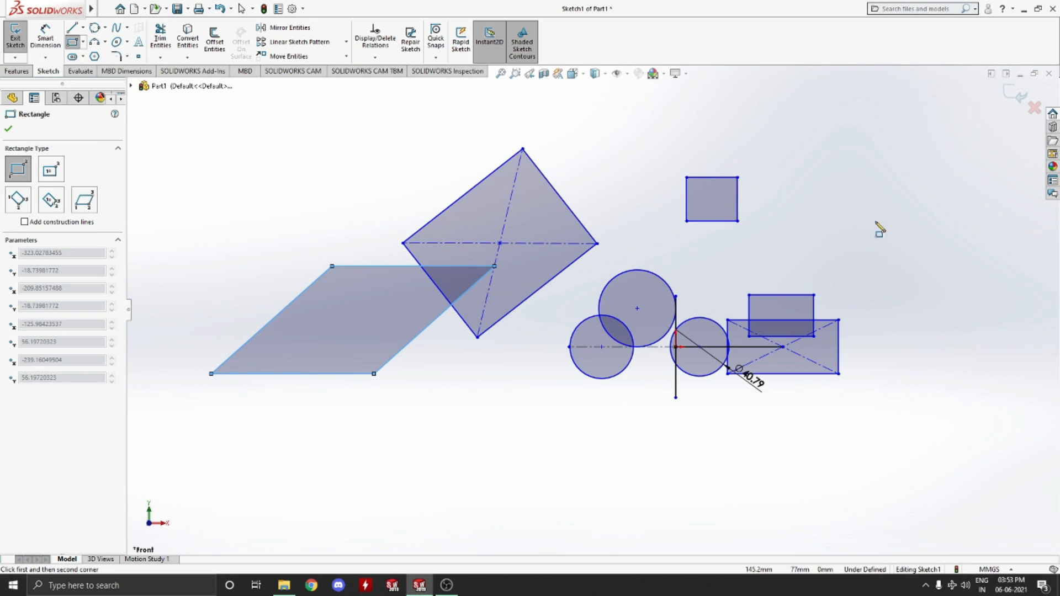
{"action": "scroll", "coordinate": [875, 238], "scroll_direction": "down", "scroll_amount": 3}
{"action": "scroll", "coordinate": [677, 309], "scroll_direction": "up", "scroll_amount": 6}
{"action": "scroll", "coordinate": [552, 317], "scroll_direction": "down", "scroll_amount": 3}
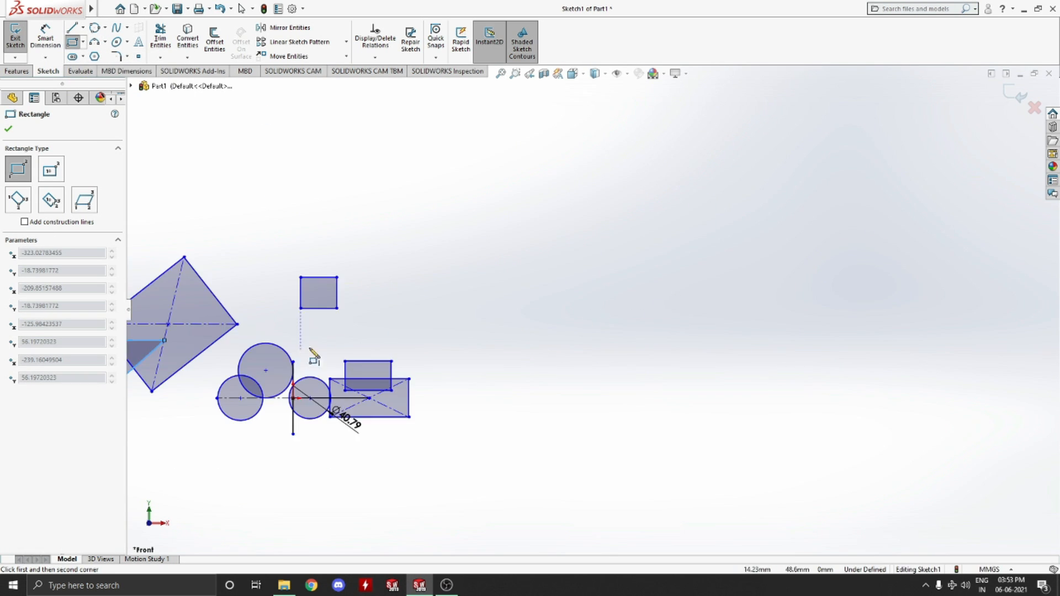
{"action": "scroll", "coordinate": [349, 329], "scroll_direction": "up", "scroll_amount": 4}
{"action": "left_click", "coordinate": [389, 290]}
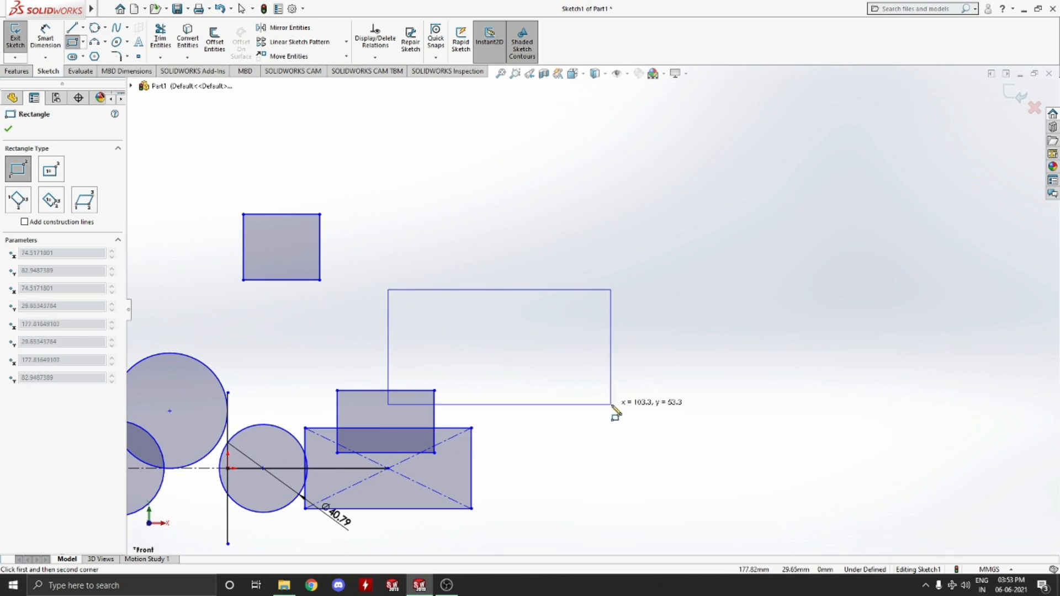
{"action": "key", "text": "Escape"}
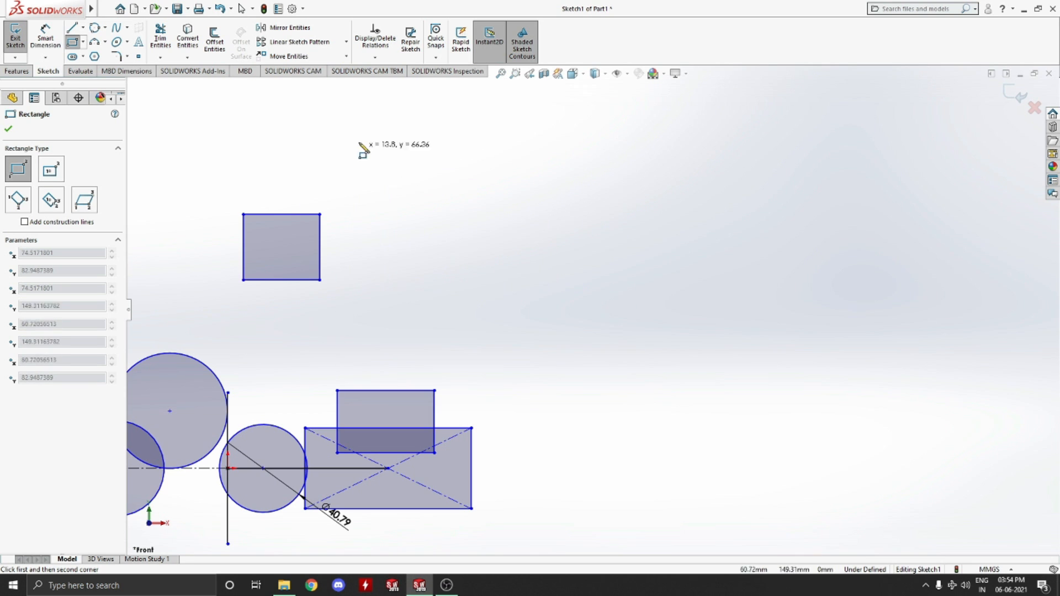
{"action": "key", "text": "Escape"}
- Draw a second, tilted parallelogram with sides about 101 and 66 mm long in the empty area above and right of the center rectangle
{"action": "left_click", "coordinate": [83, 42]}
{"action": "left_click", "coordinate": [105, 109]}
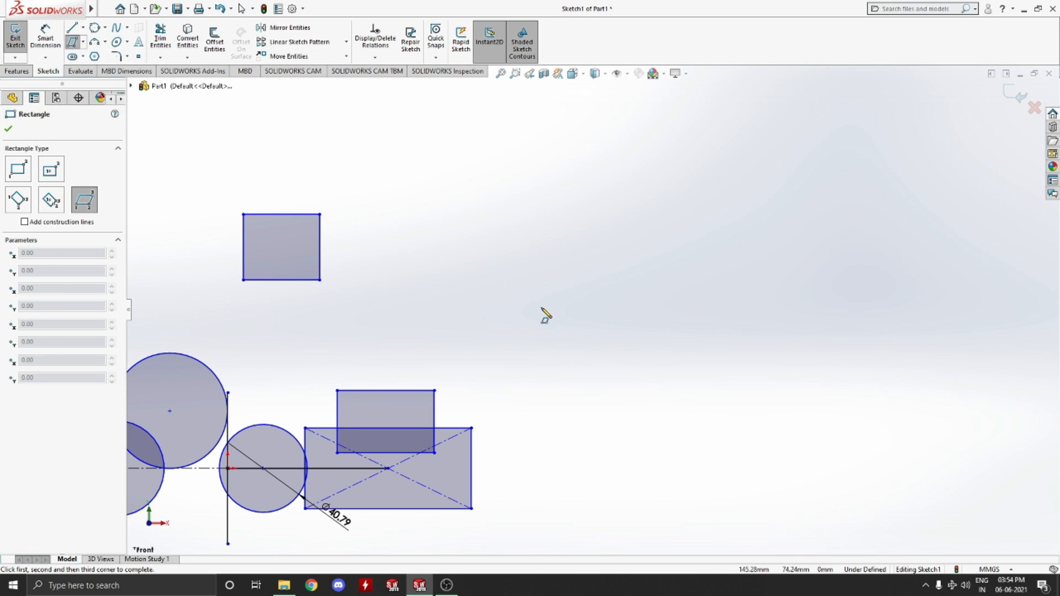
{"action": "left_click", "coordinate": [541, 307]}
{"action": "left_click", "coordinate": [722, 187]}
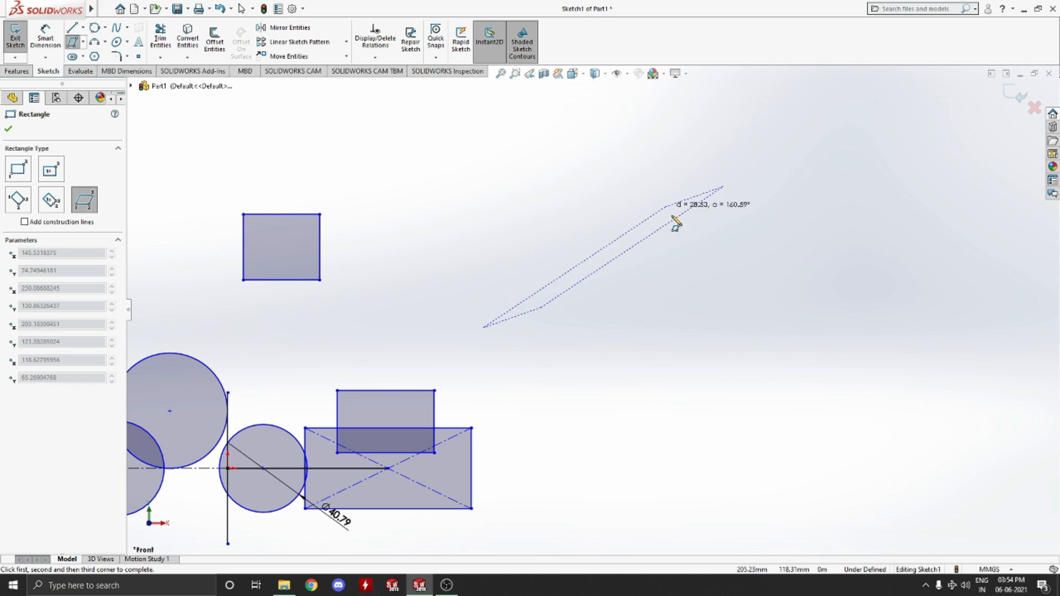
{"action": "left_click", "coordinate": [631, 293]}
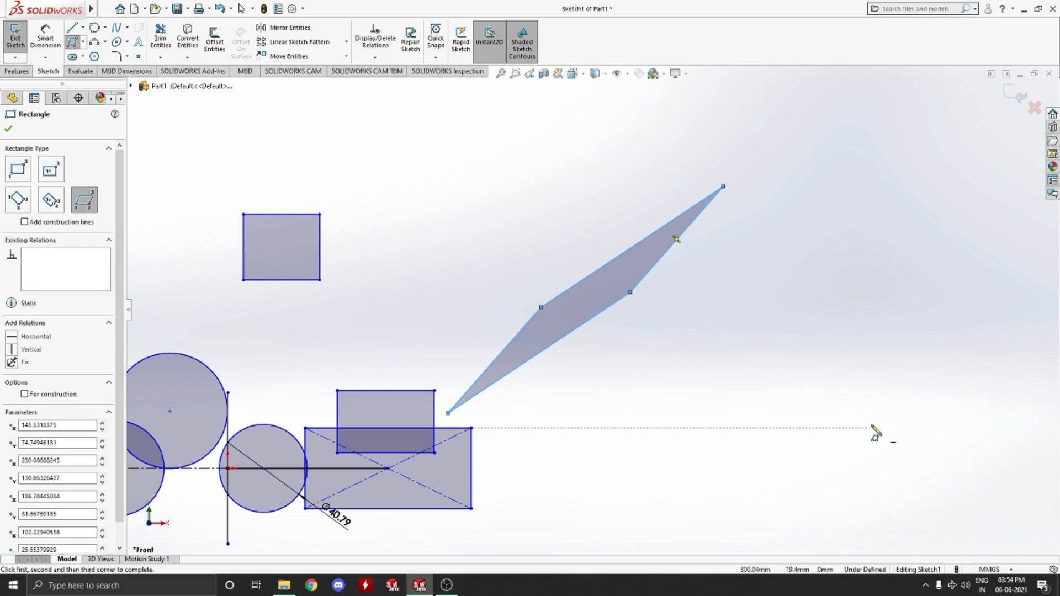
- Draw a centerpoint arc about 53 mm in radius spanning about 94°, centred about 75 mm right of and 114 mm above the origin
{"action": "key", "text": "Escape"}
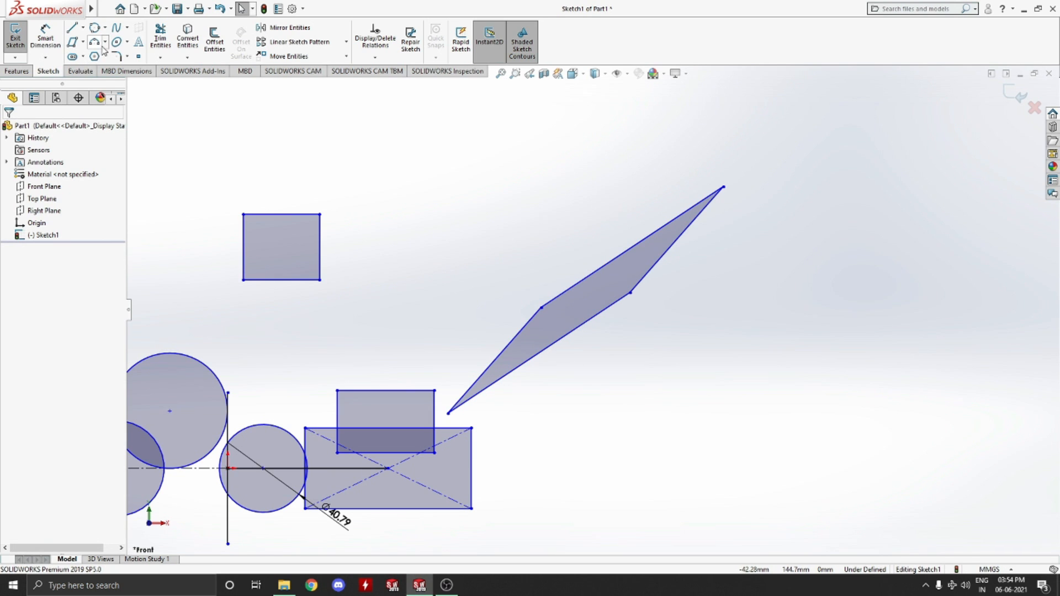
{"action": "left_click", "coordinate": [105, 43]}
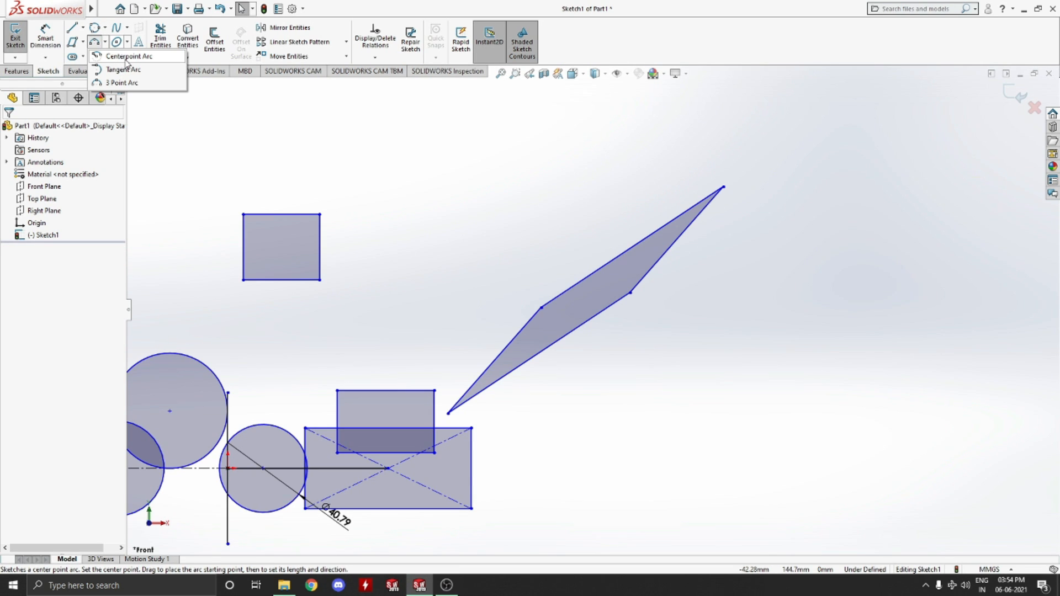
{"action": "left_click", "coordinate": [130, 59]}
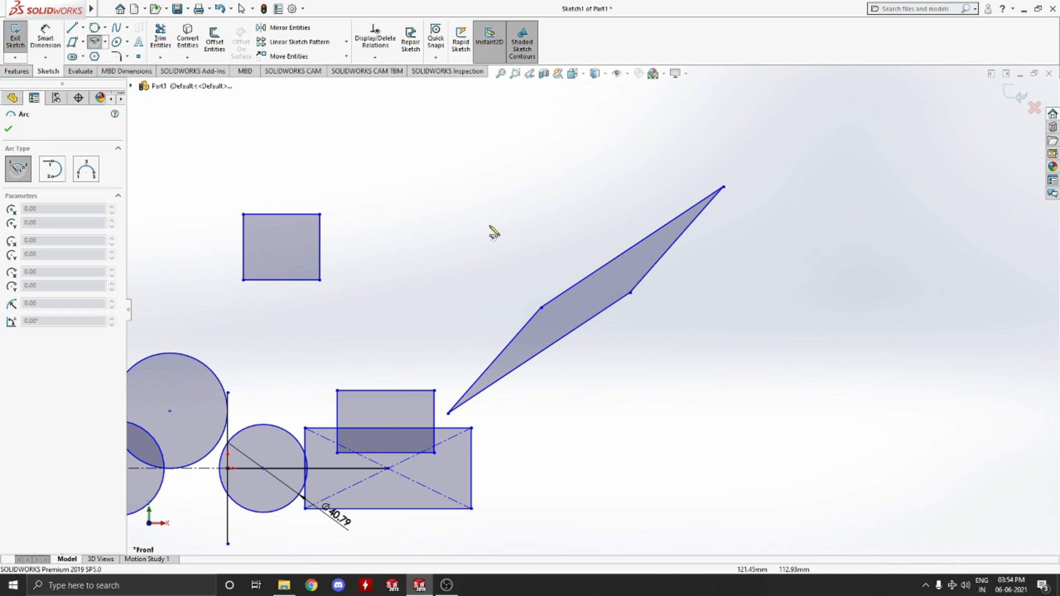
{"action": "left_click", "coordinate": [388, 222]}
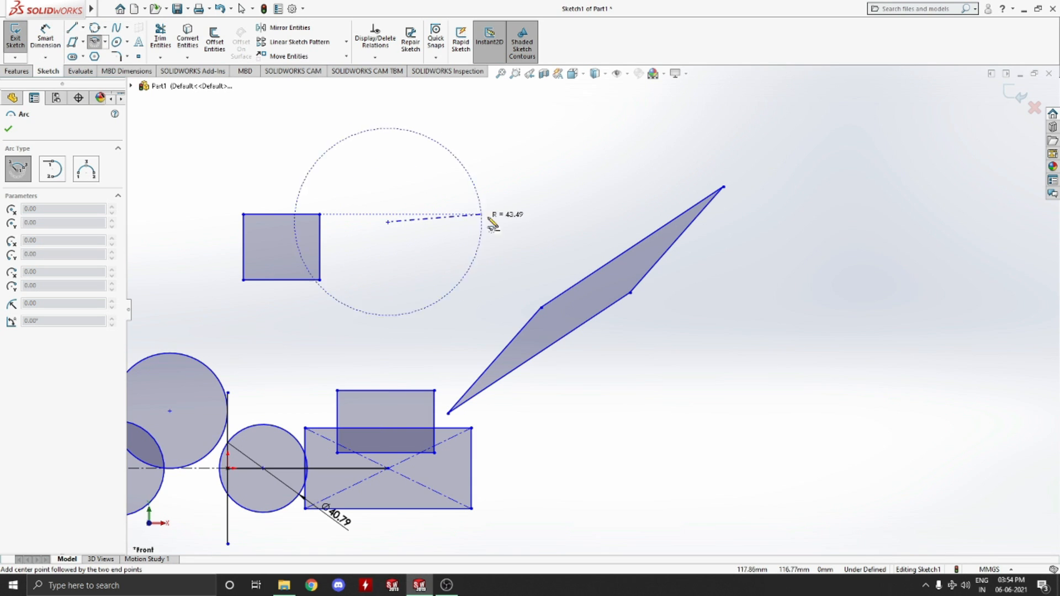
{"action": "left_click", "coordinate": [501, 222]}
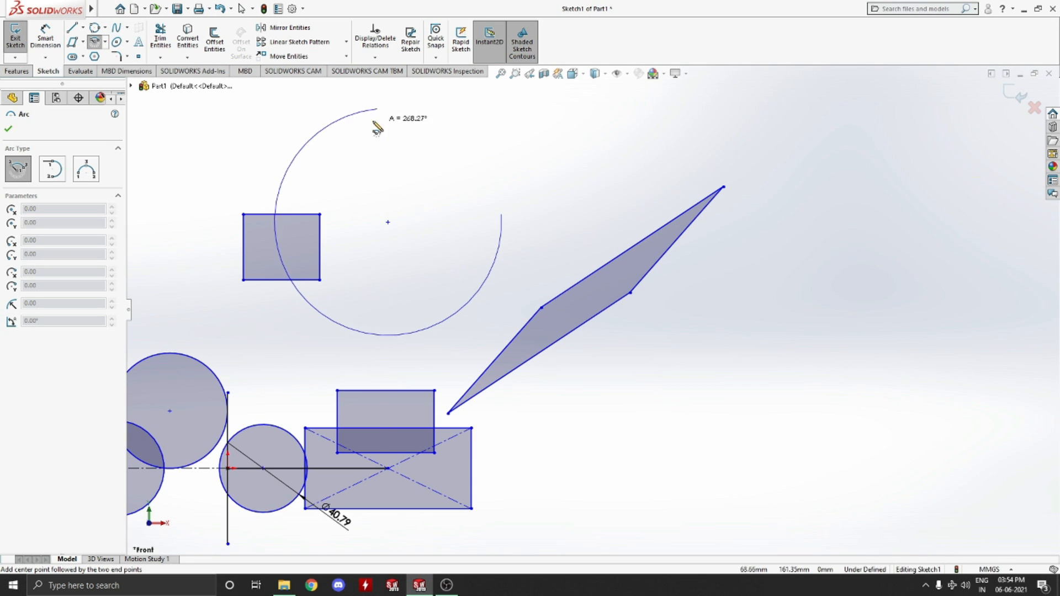
{"action": "left_click", "coordinate": [388, 334]}
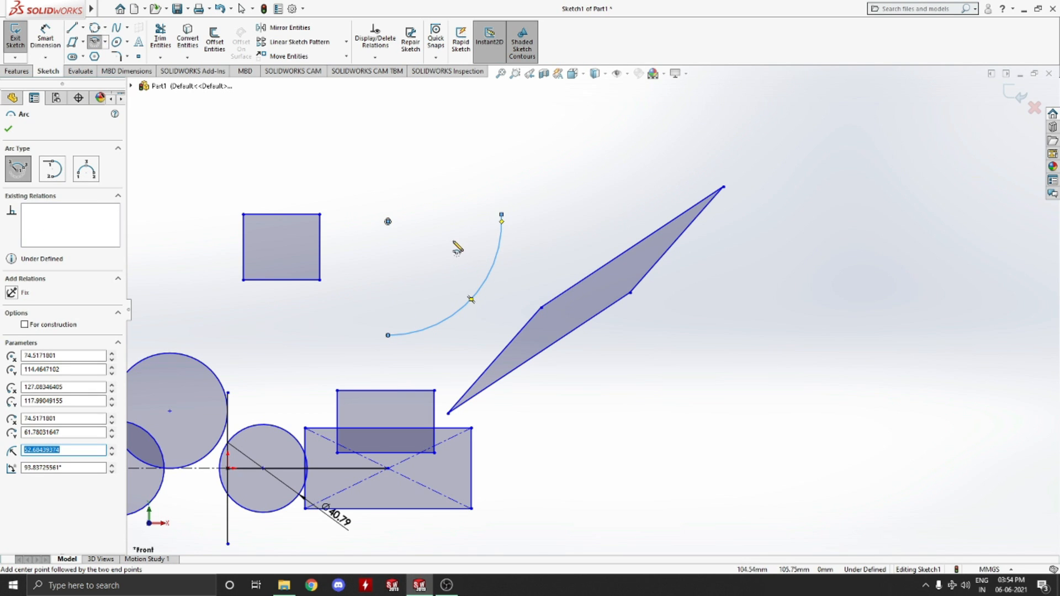
- Draw a tangent arc bulging outward from the upper-left to the lower-left corner of the small 3 point corner rectangle
{"action": "left_click", "coordinate": [105, 42]}
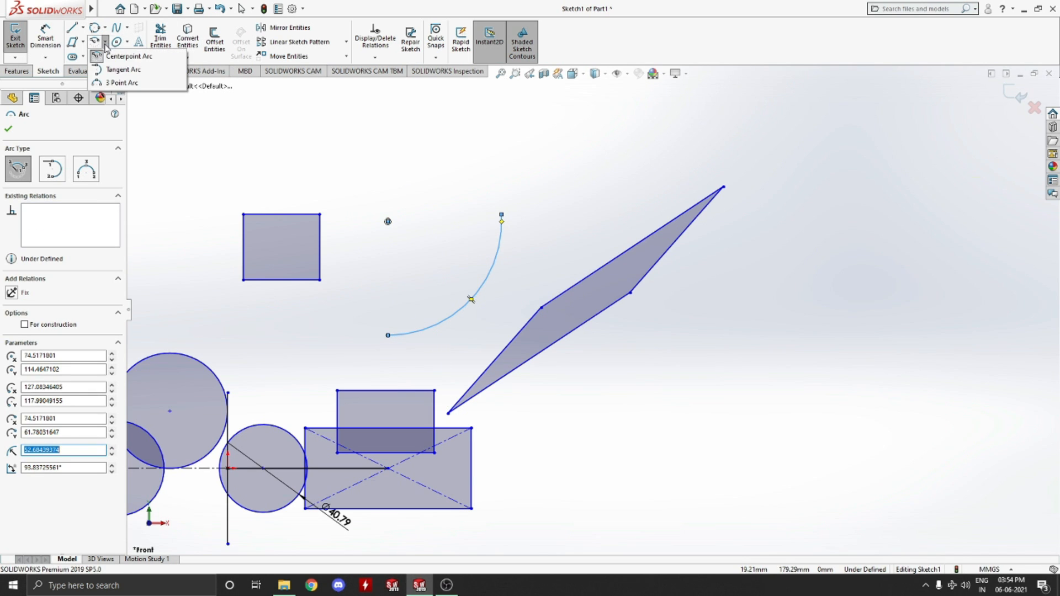
{"action": "left_click", "coordinate": [120, 70]}
{"action": "scroll", "coordinate": [277, 255], "scroll_direction": "down", "scroll_amount": 3}
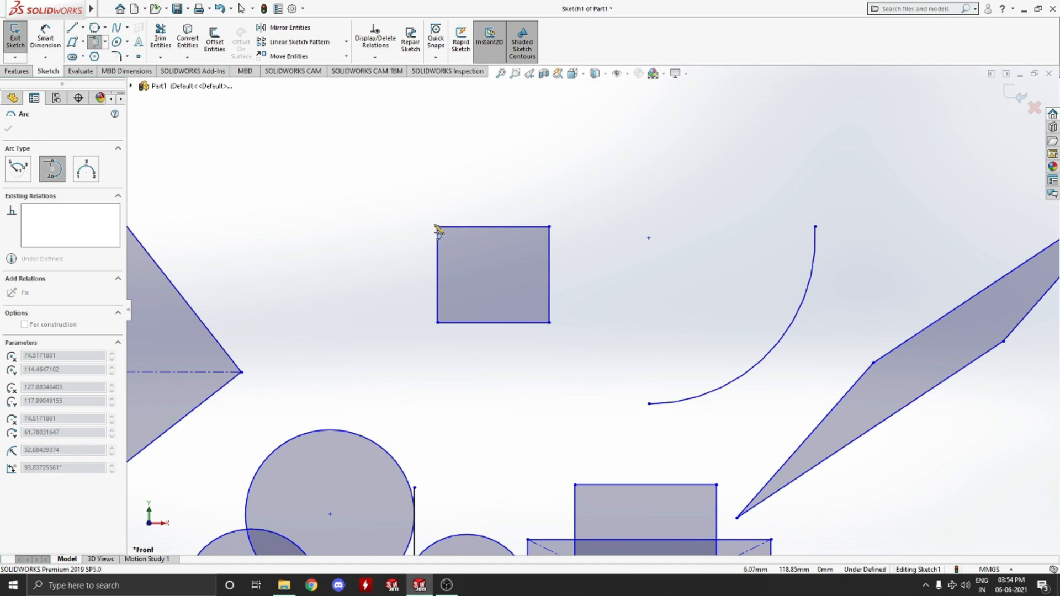
{"action": "left_click", "coordinate": [438, 227]}
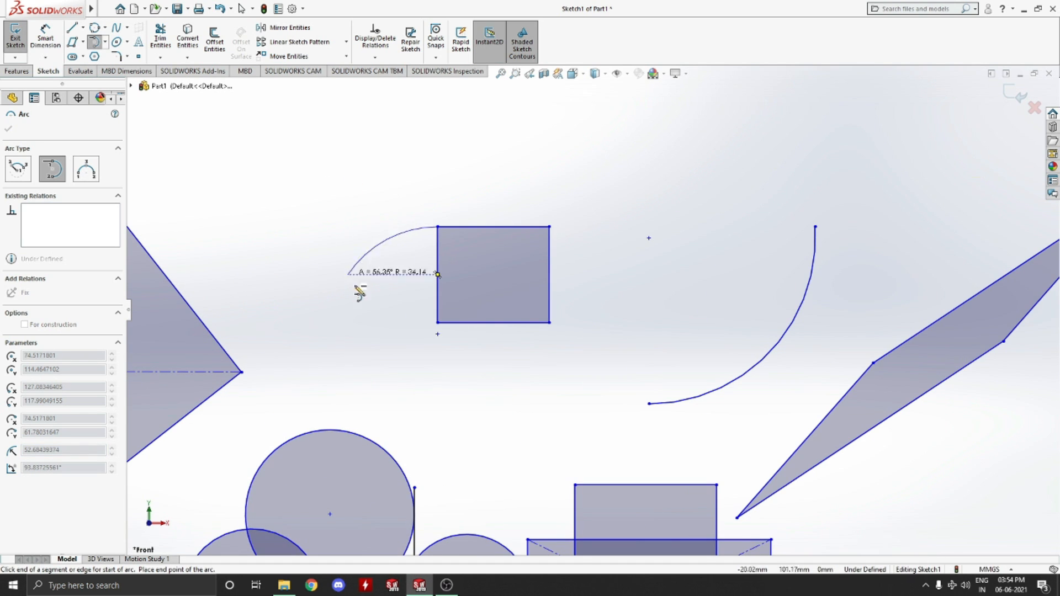
{"action": "left_click", "coordinate": [438, 324]}
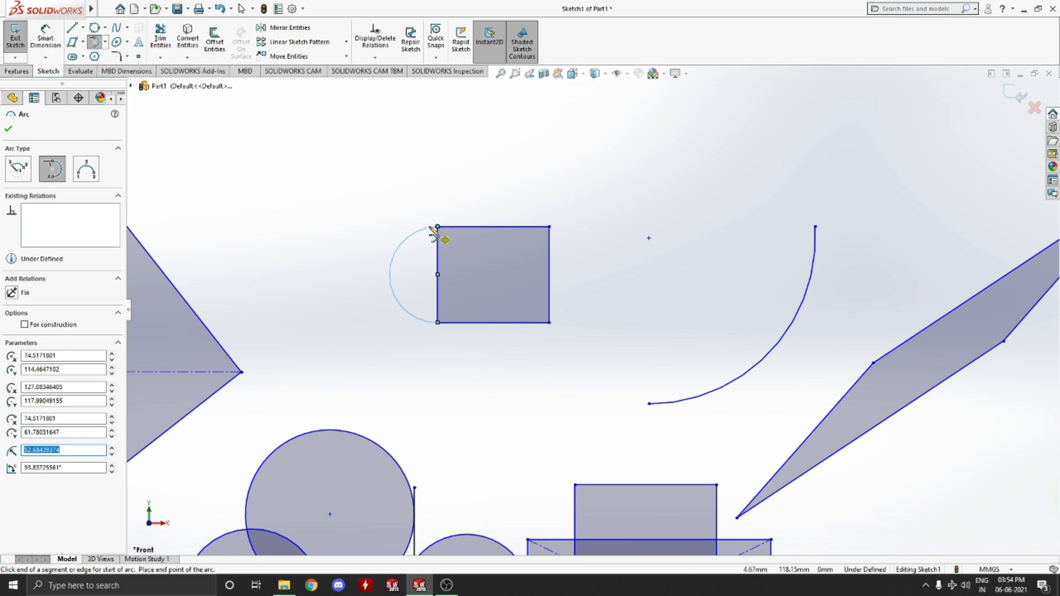
{"action": "left_click", "coordinate": [460, 218]}
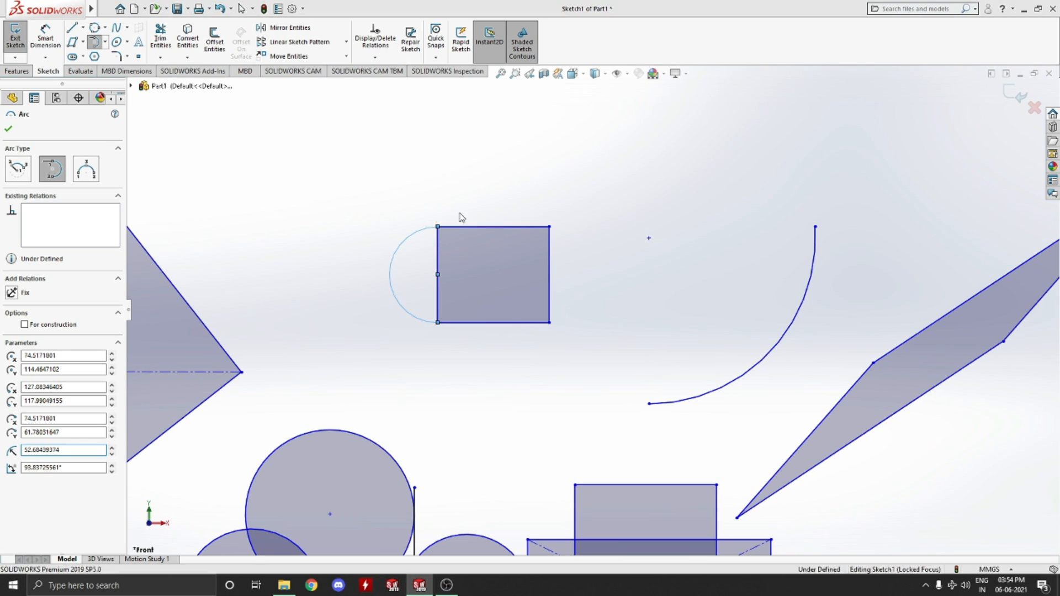
{"action": "left_click", "coordinate": [598, 290]}
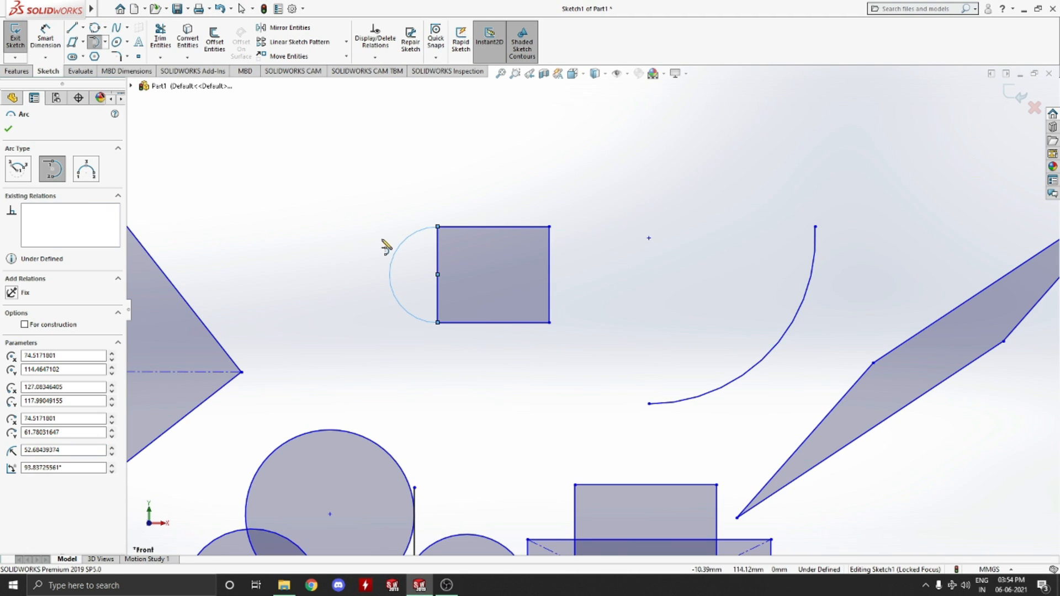
{"action": "key", "text": "Escape"}
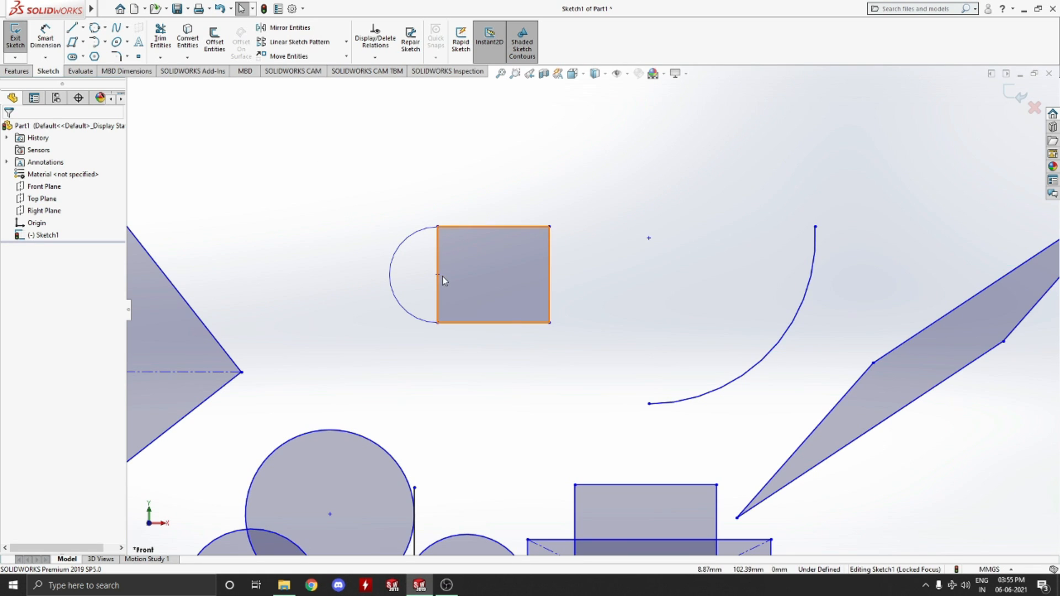
- Draw a 3 point arc about 57 mm in radius joining the left and top corners of the tilted center rectangle, bulging outward
{"action": "left_click", "coordinate": [105, 42]}
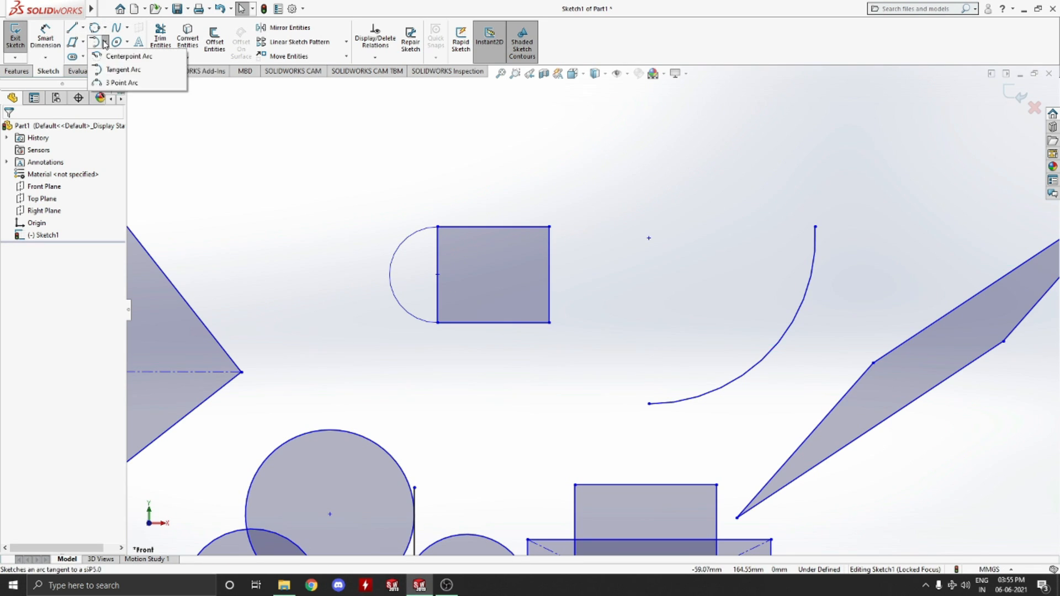
{"action": "left_click", "coordinate": [120, 83]}
{"action": "scroll", "coordinate": [568, 478], "scroll_direction": "down", "scroll_amount": 3}
{"action": "scroll", "coordinate": [575, 422], "scroll_direction": "up", "scroll_amount": 5}
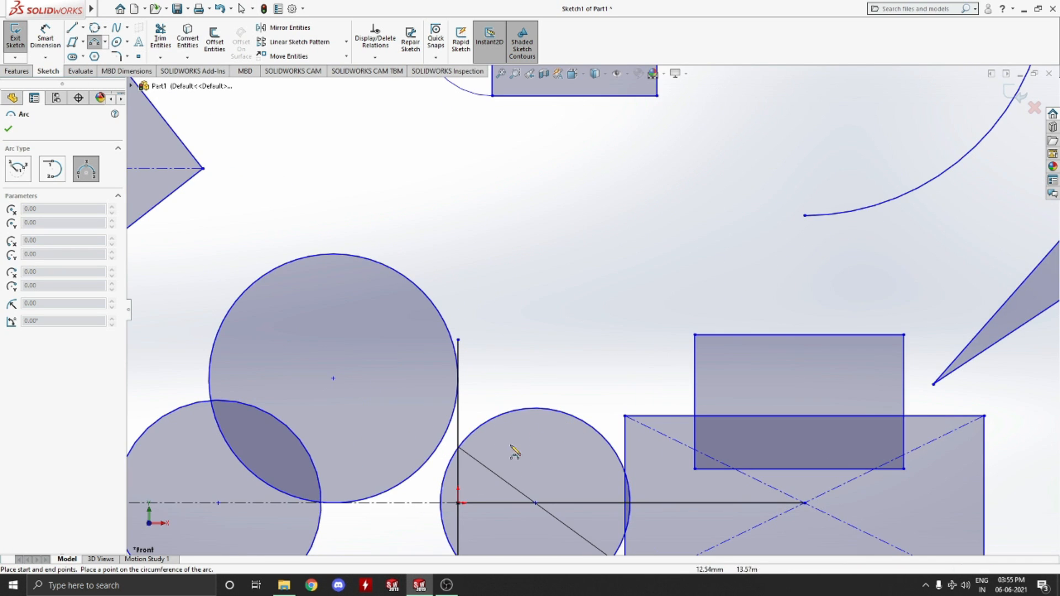
{"action": "scroll", "coordinate": [625, 274], "scroll_direction": "down", "scroll_amount": 5}
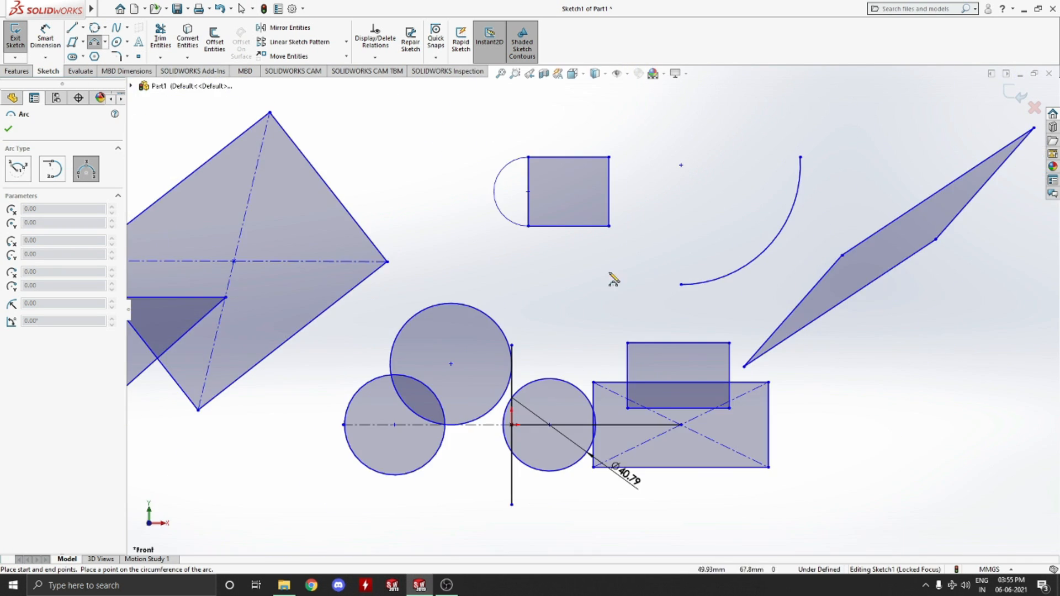
{"action": "scroll", "coordinate": [597, 285], "scroll_direction": "down", "scroll_amount": 3}
{"action": "scroll", "coordinate": [428, 290], "scroll_direction": "up", "scroll_amount": 4}
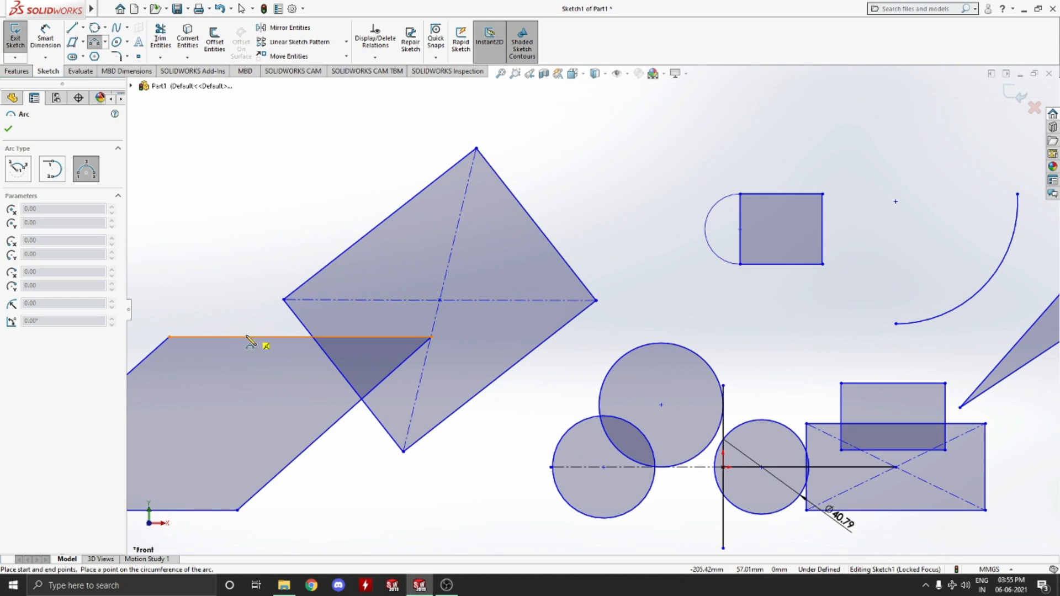
{"action": "left_click", "coordinate": [283, 300]}
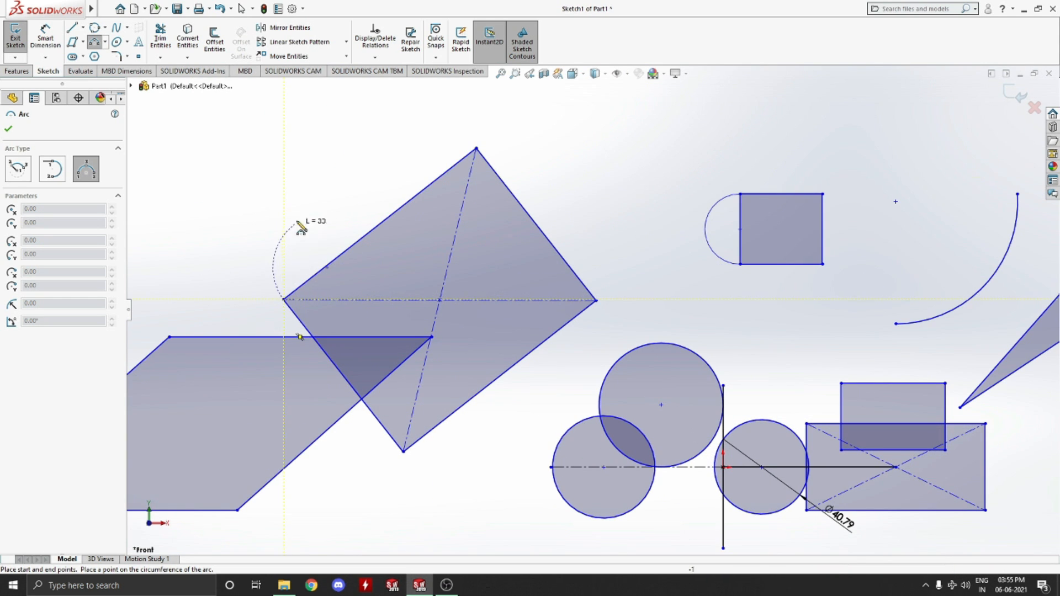
{"action": "left_click", "coordinate": [477, 148]}
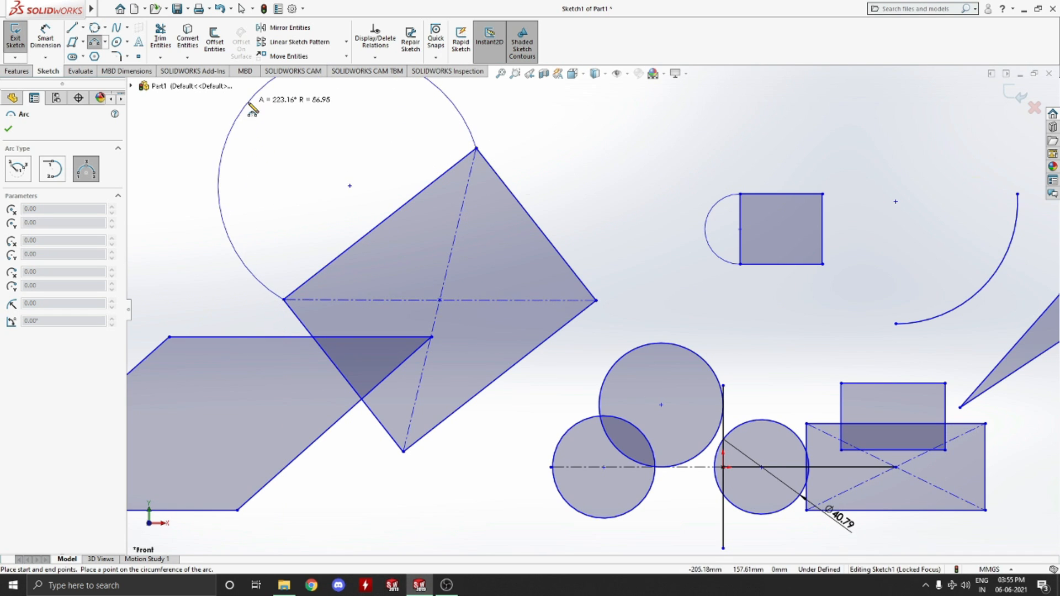
{"action": "left_click", "coordinate": [252, 108]}
- Examine the tangent arc on the small rectangle and compare it with the 3 point arc on the tilted rectangle
{"action": "scroll", "coordinate": [564, 303], "scroll_direction": "up", "scroll_amount": 3}
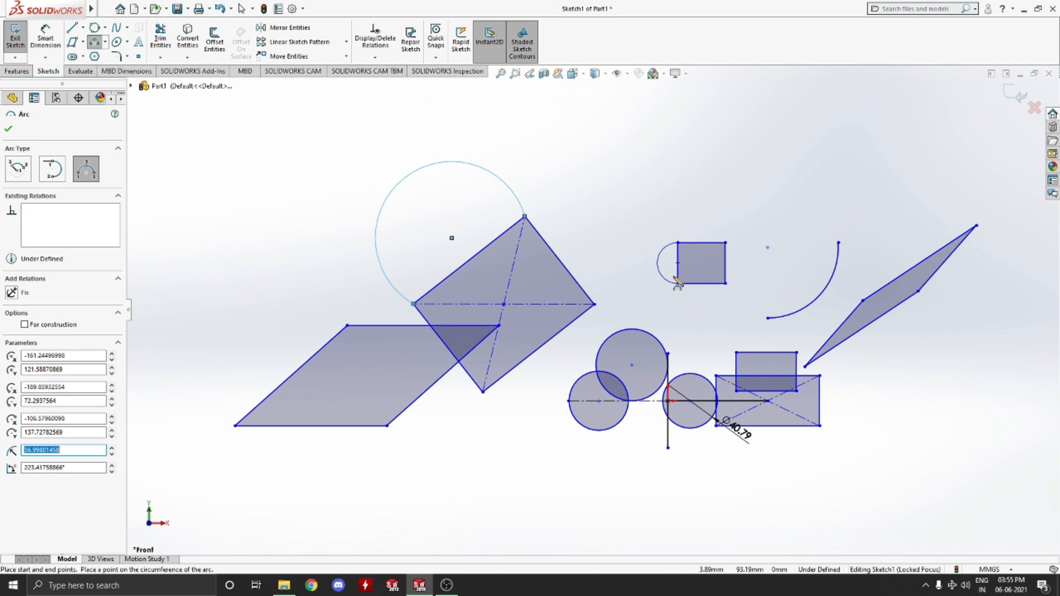
{"action": "scroll", "coordinate": [678, 283], "scroll_direction": "up", "scroll_amount": 2}
{"action": "scroll", "coordinate": [679, 281], "scroll_direction": "down", "scroll_amount": 10}
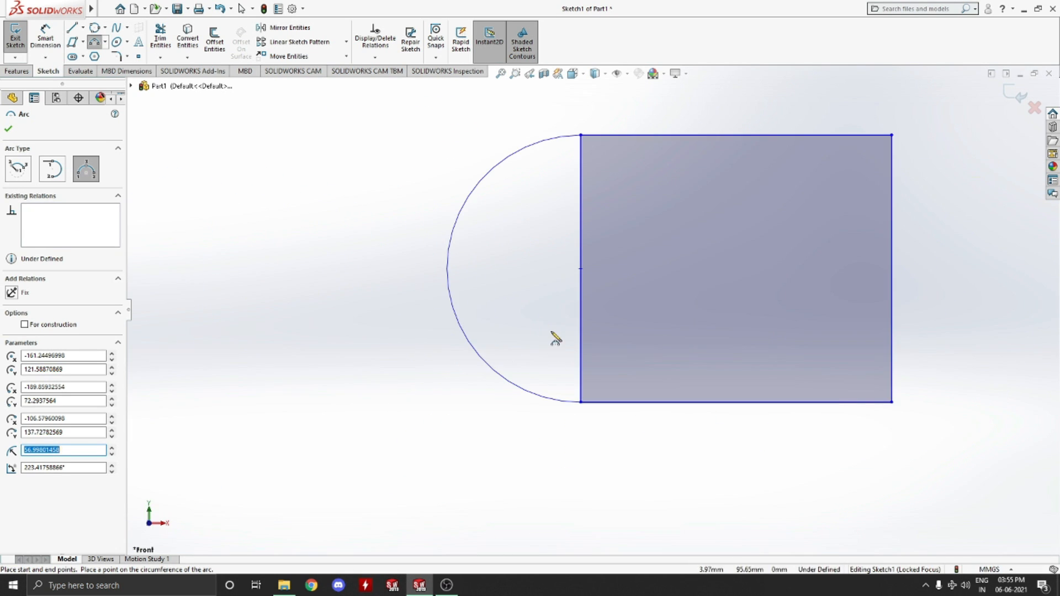
{"action": "scroll", "coordinate": [555, 338], "scroll_direction": "up", "scroll_amount": 5}
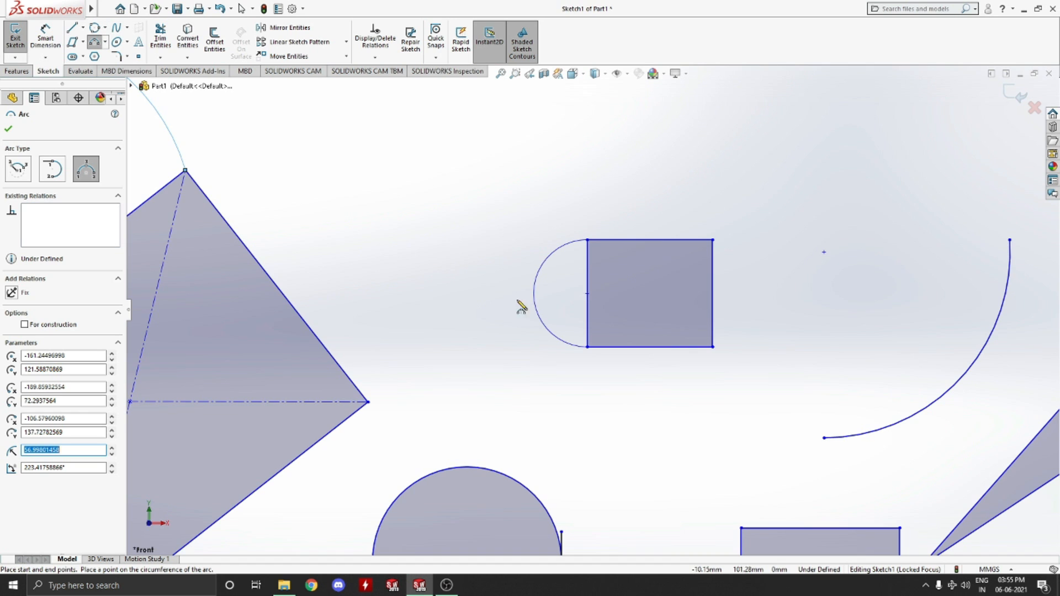
{"action": "scroll", "coordinate": [522, 307], "scroll_direction": "up", "scroll_amount": 4}
{"action": "scroll", "coordinate": [267, 337], "scroll_direction": "down", "scroll_amount": 5}
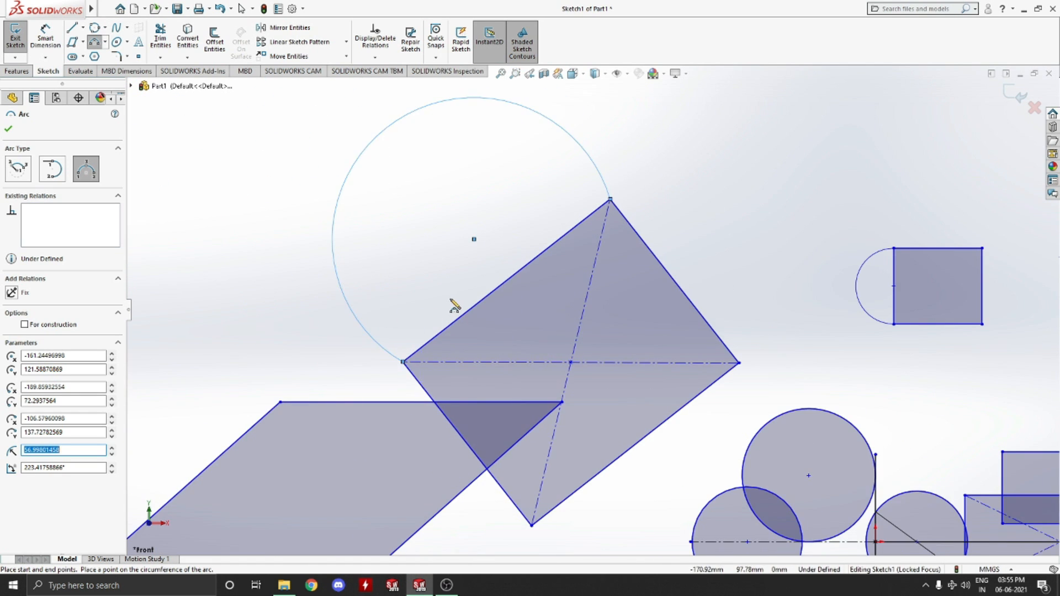
{"action": "scroll", "coordinate": [481, 286], "scroll_direction": "up", "scroll_amount": 2}
{"action": "scroll", "coordinate": [514, 237], "scroll_direction": "down", "scroll_amount": 3}
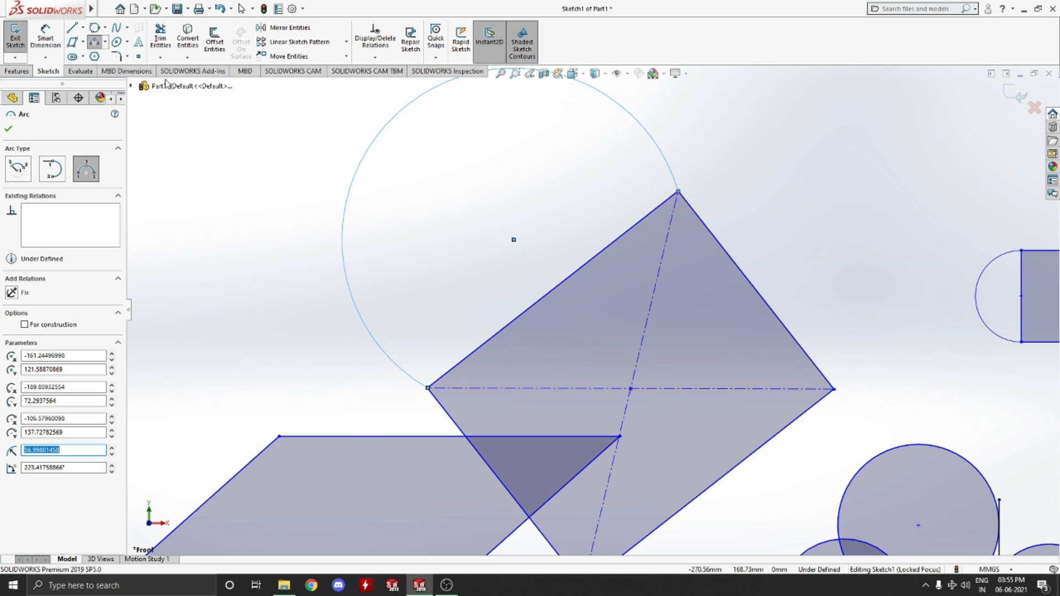
{"action": "left_click", "coordinate": [84, 57]}
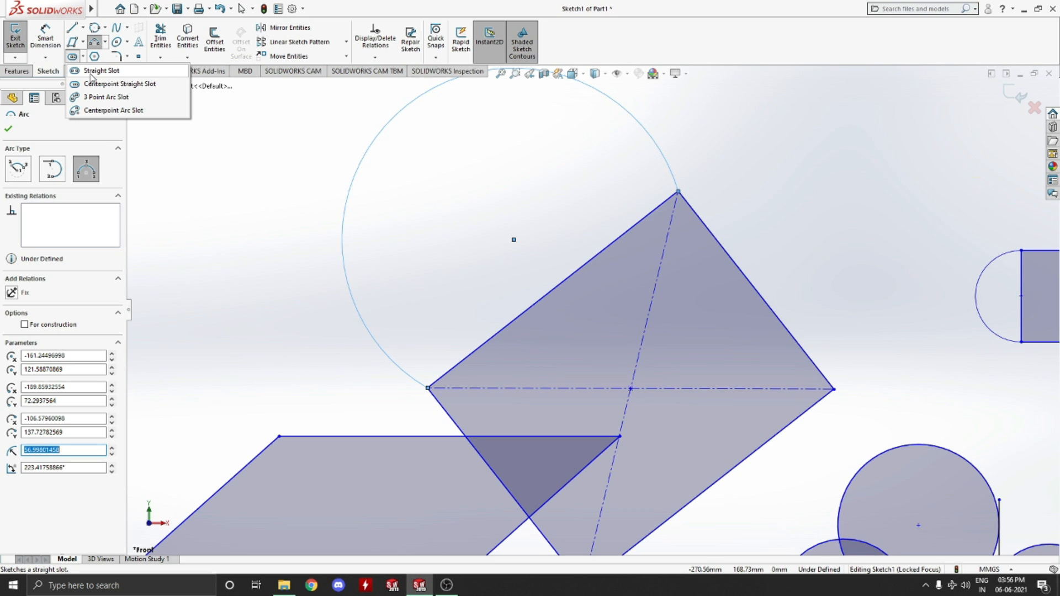
{"action": "left_click", "coordinate": [91, 71]}
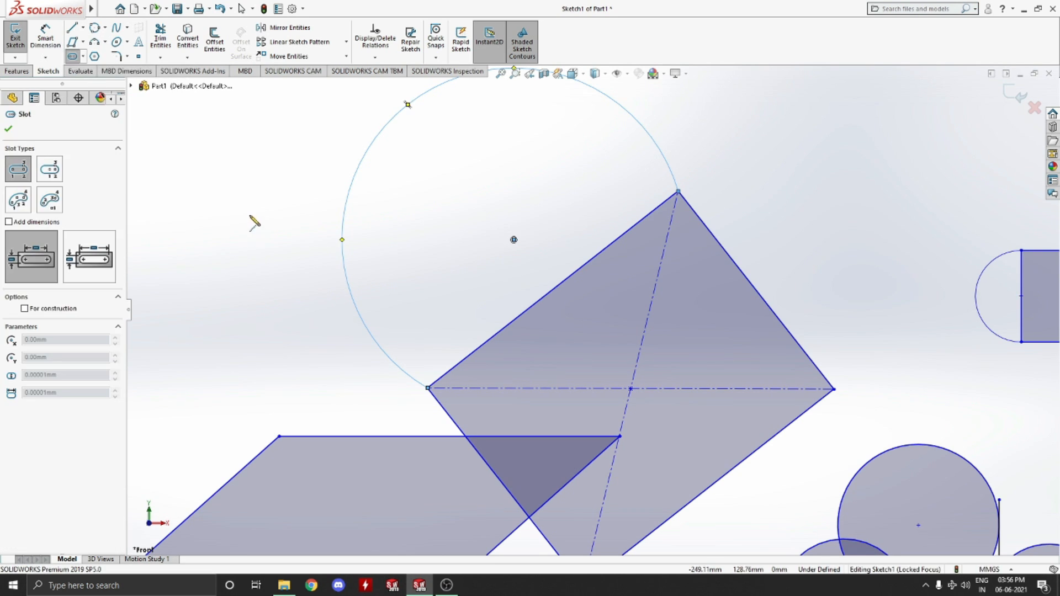
{"action": "left_click", "coordinate": [83, 56]}
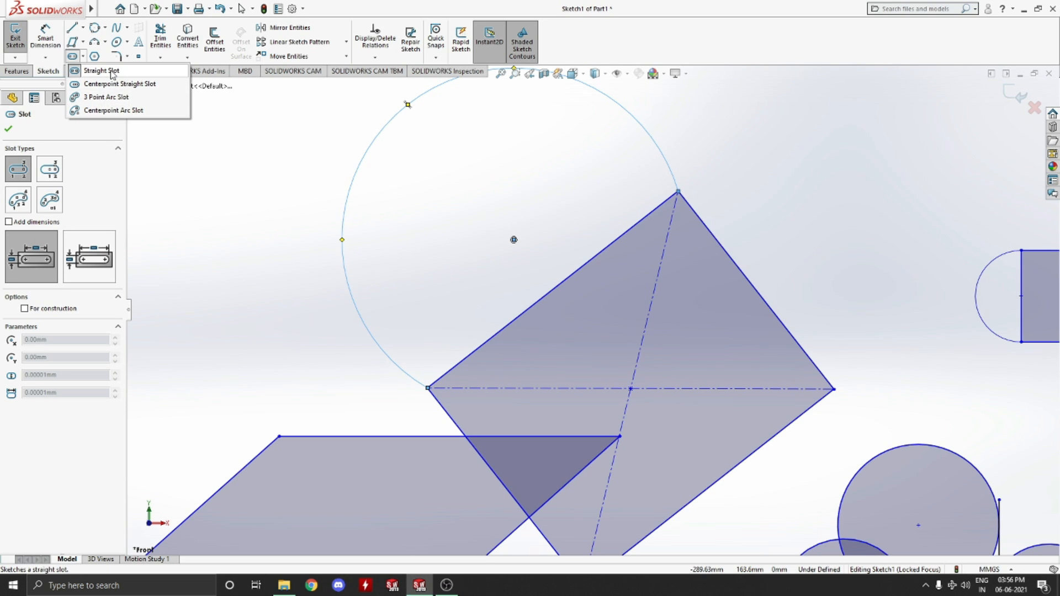
{"action": "key", "text": "Escape"}
{"action": "key", "text": "Escape"}
- Draw a horizontal straight slot about 103 mm between centres and 45 mm wide, above the large parallelogram and left of the 3 point arc
{"action": "scroll", "coordinate": [362, 258], "scroll_direction": "up", "scroll_amount": 5}
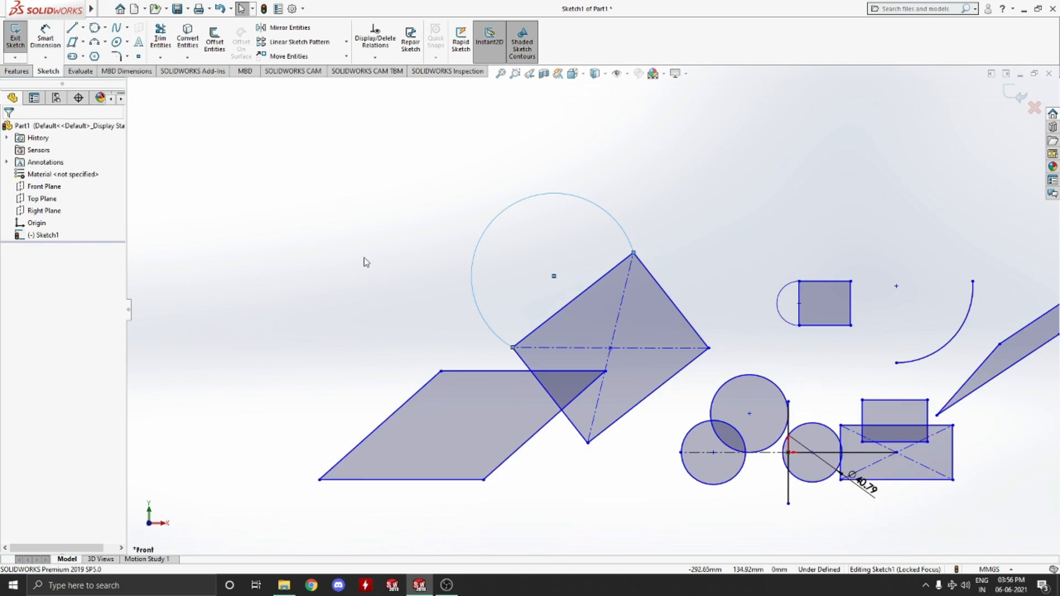
{"action": "scroll", "coordinate": [452, 302], "scroll_direction": "down", "scroll_amount": 2}
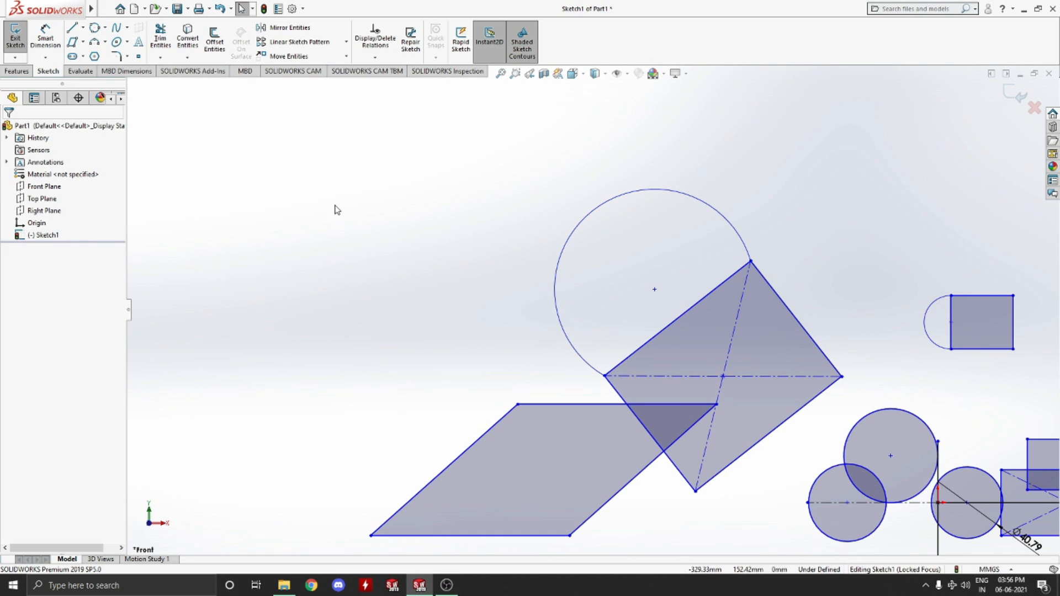
{"action": "left_click", "coordinate": [72, 56]}
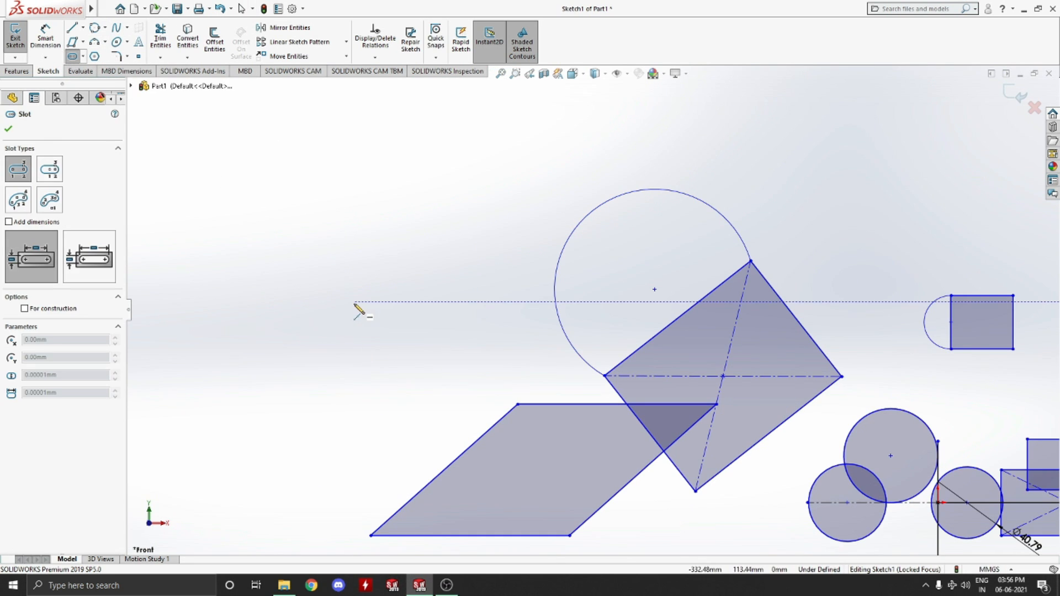
{"action": "left_click", "coordinate": [328, 295]}
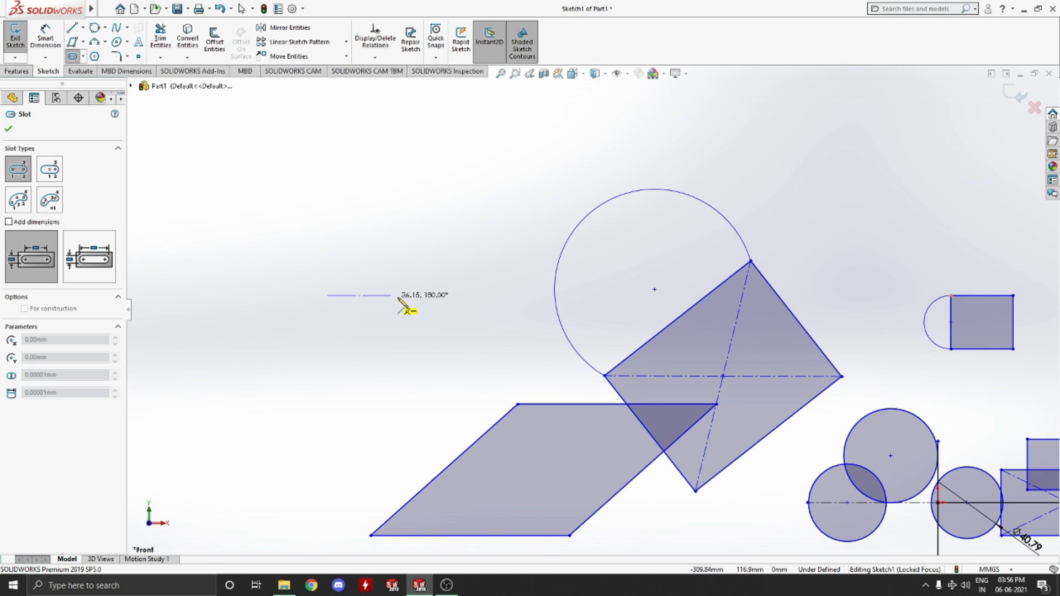
{"action": "left_click", "coordinate": [509, 296]}
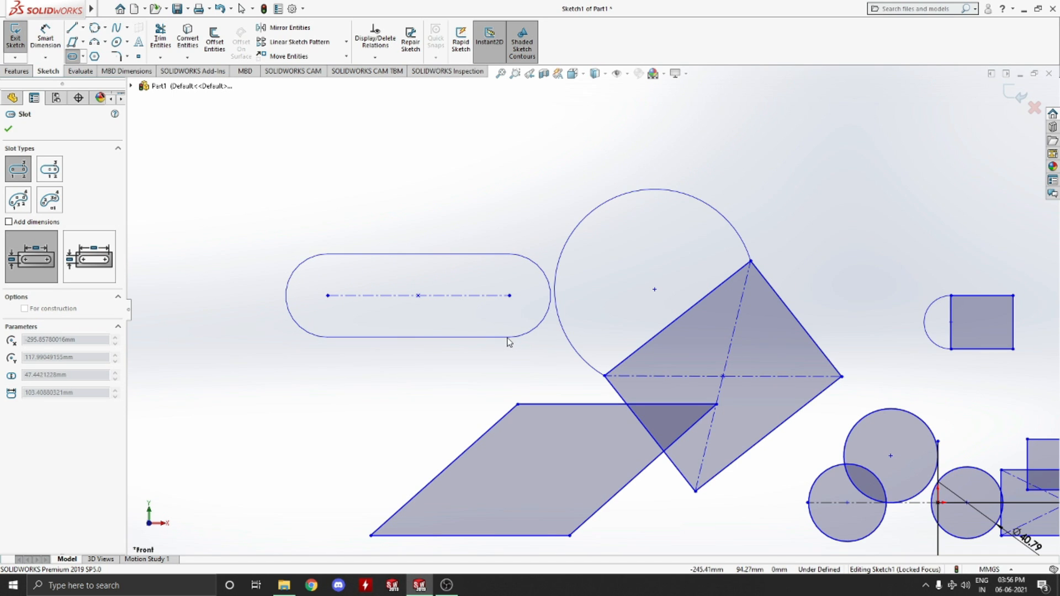
{"action": "left_click", "coordinate": [509, 336]}
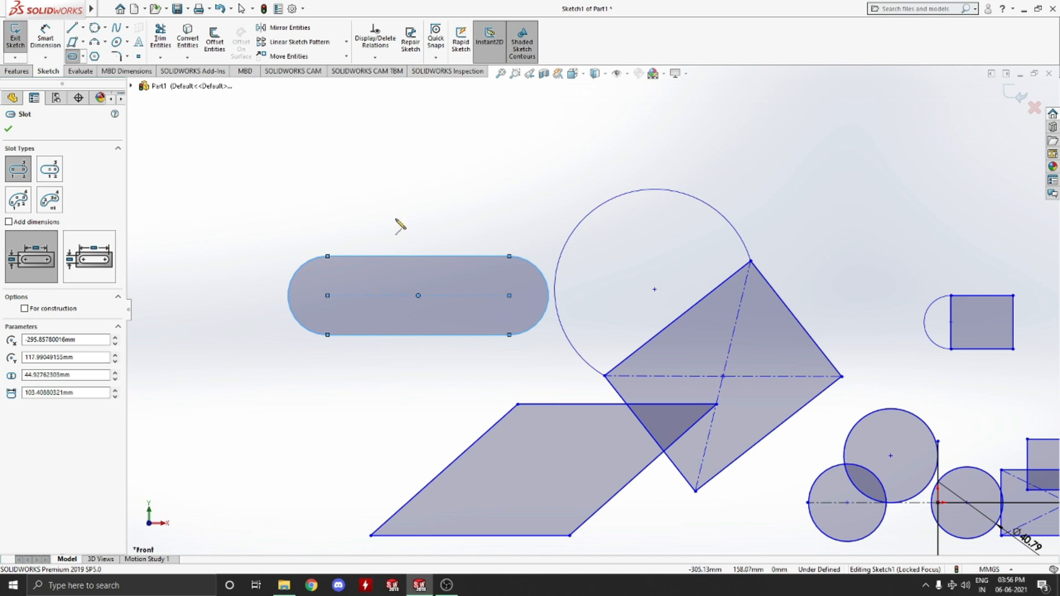
- Start the Centerpoint Straight Slot tool for drawing in the empty area above the straight slot and the 3 point arc
{"action": "left_click", "coordinate": [84, 57]}
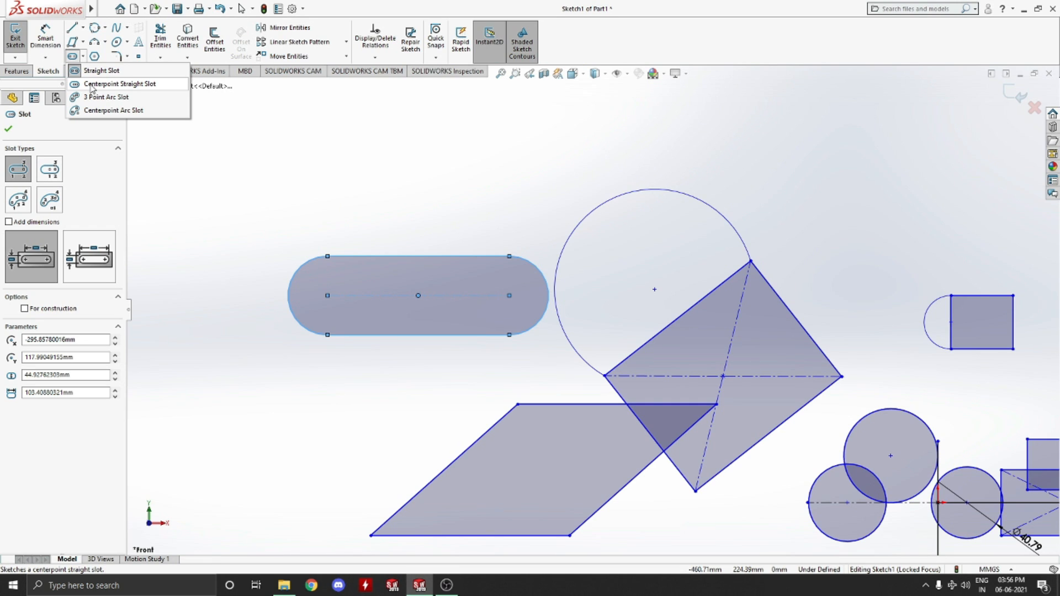
{"action": "left_click", "coordinate": [92, 85]}
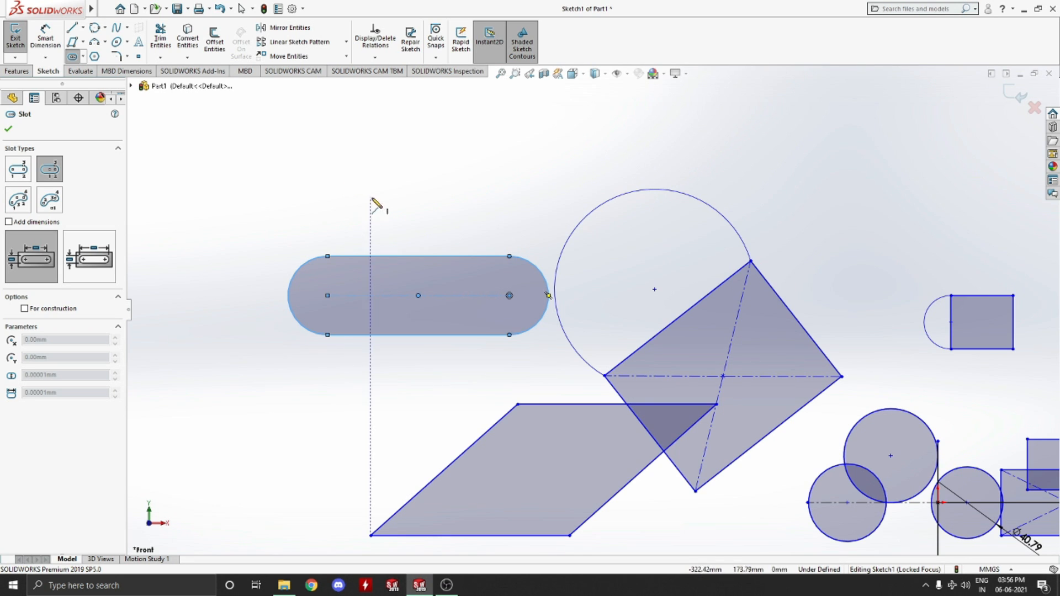
{"action": "scroll", "coordinate": [450, 208], "scroll_direction": "down", "scroll_amount": 2}
{"action": "scroll", "coordinate": [571, 168], "scroll_direction": "up", "scroll_amount": 3}
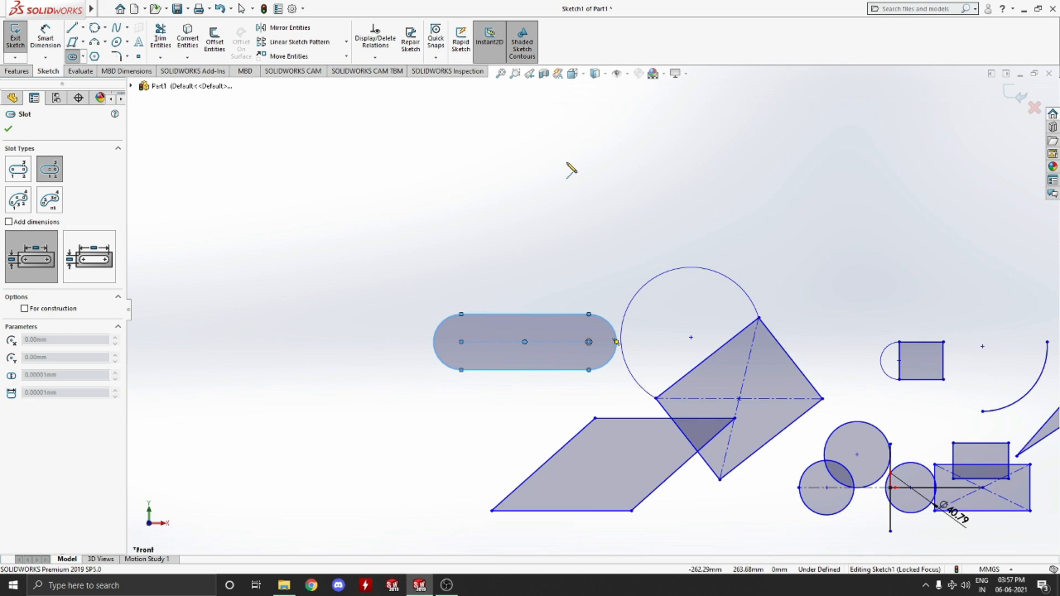
{"action": "mouse_move", "coordinate": [570, 167]}
{"action": "middle_mouse_down"}
{"action": "mouse_move", "coordinate": [499, 250]}
{"action": "mouse_move", "coordinate": [453, 265]}
{"action": "middle_mouse_up"}
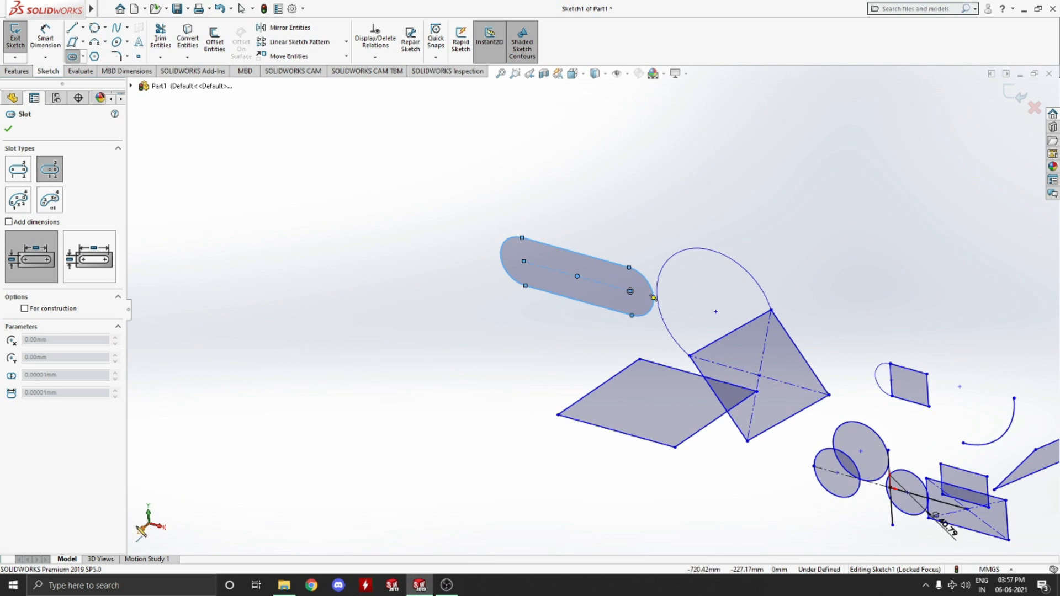
{"action": "key", "text": "ctrl+1"}
{"action": "scroll", "coordinate": [620, 201], "scroll_direction": "up", "scroll_amount": 3}
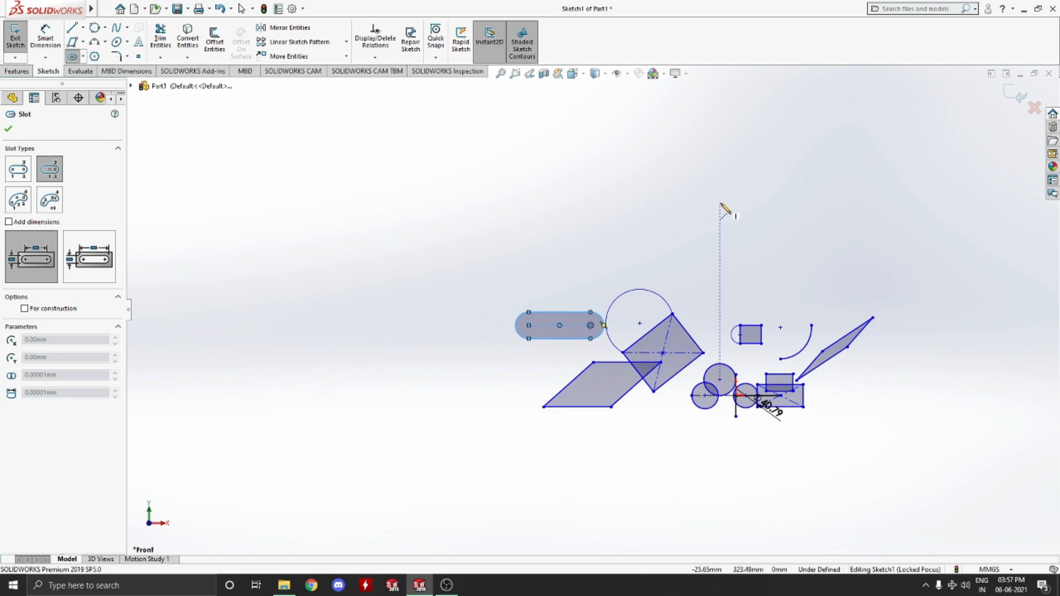
{"action": "scroll", "coordinate": [722, 208], "scroll_direction": "down", "scroll_amount": 5}
{"action": "scroll", "coordinate": [415, 337], "scroll_direction": "down", "scroll_amount": 1}
{"action": "scroll", "coordinate": [397, 336], "scroll_direction": "up", "scroll_amount": 2}
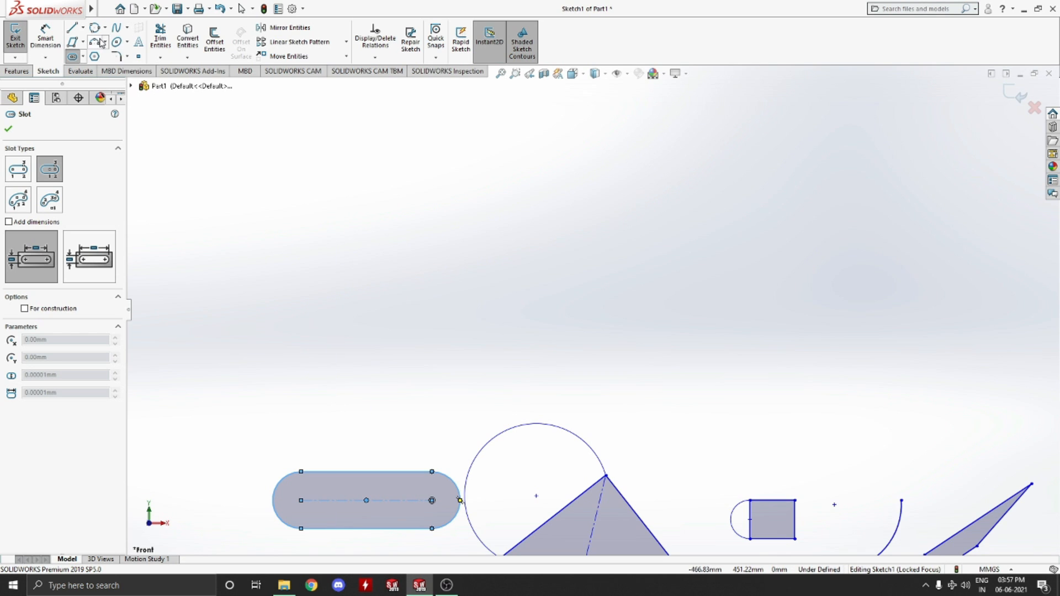
{"action": "left_click", "coordinate": [83, 27]}
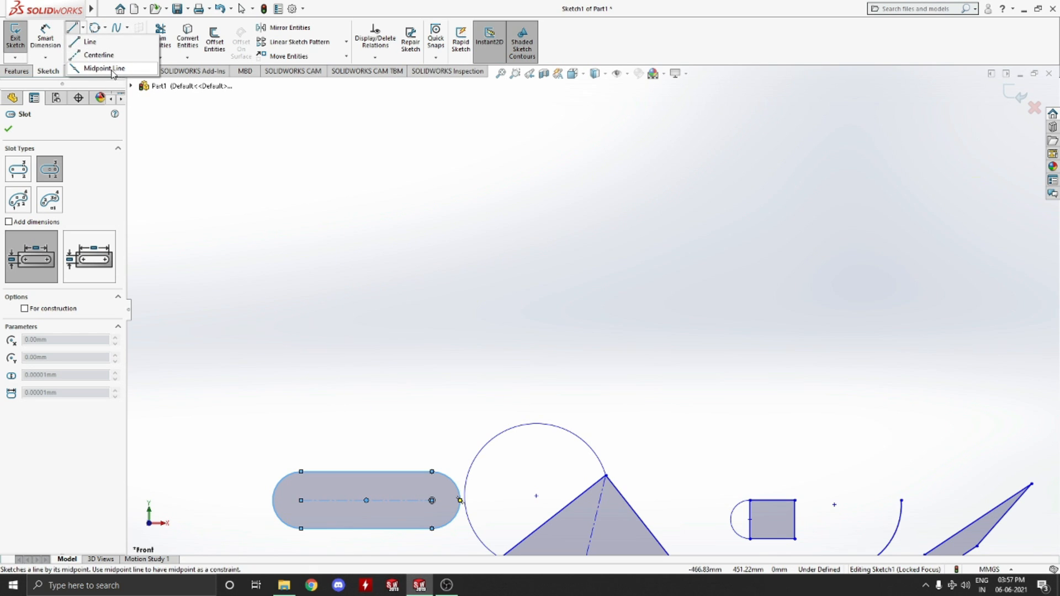
{"action": "left_click", "coordinate": [174, 116]}
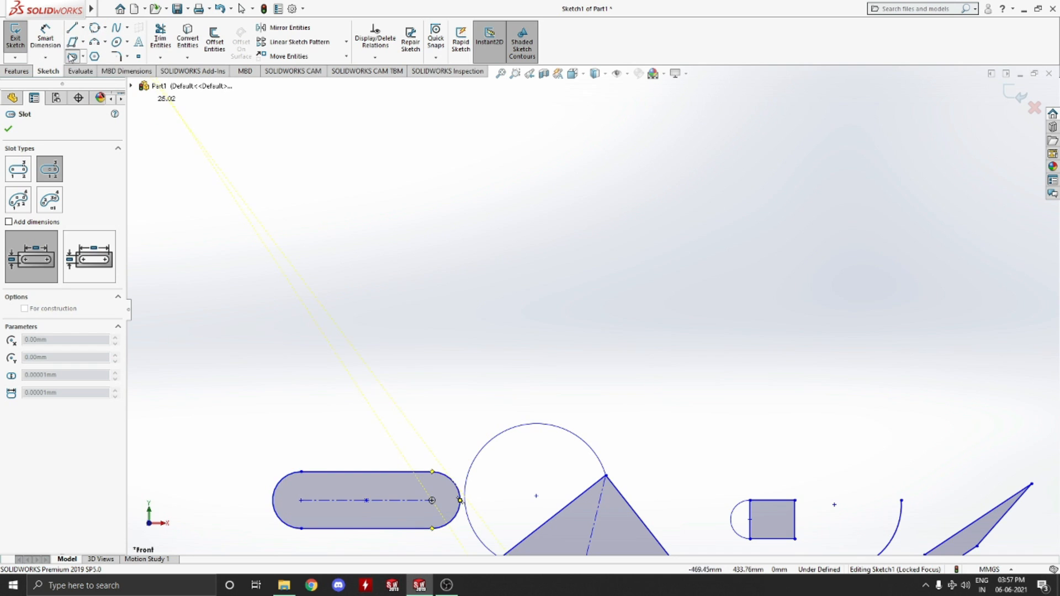
{"action": "key", "text": "Escape"}
{"action": "key", "text": "Escape"}
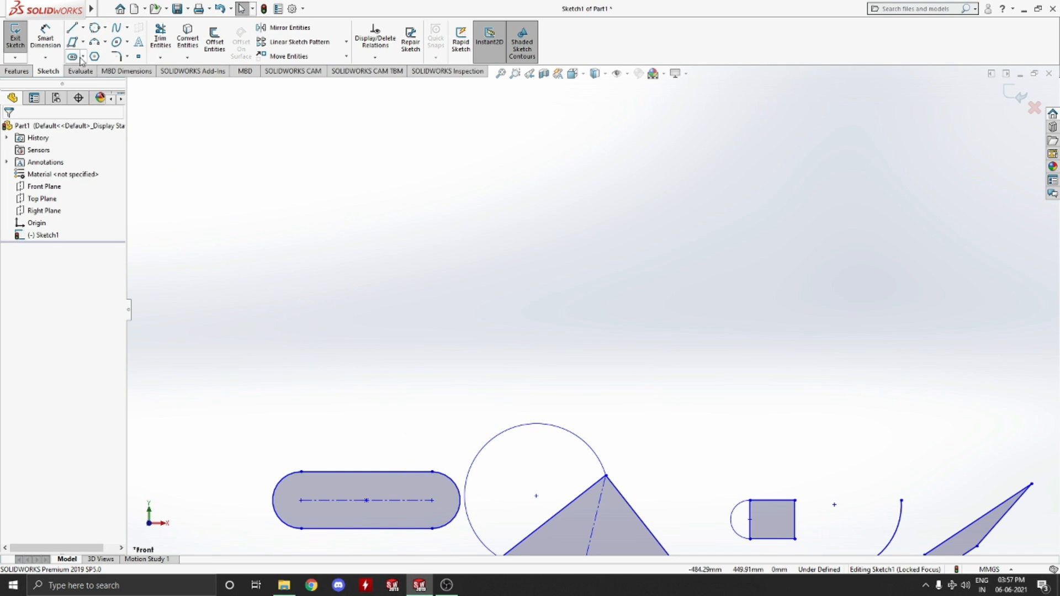
- Draw a slightly tilted centerpoint straight slot about 223 mm between centres and 66 mm wide, above the existing straight slot
{"action": "left_click", "coordinate": [72, 56]}
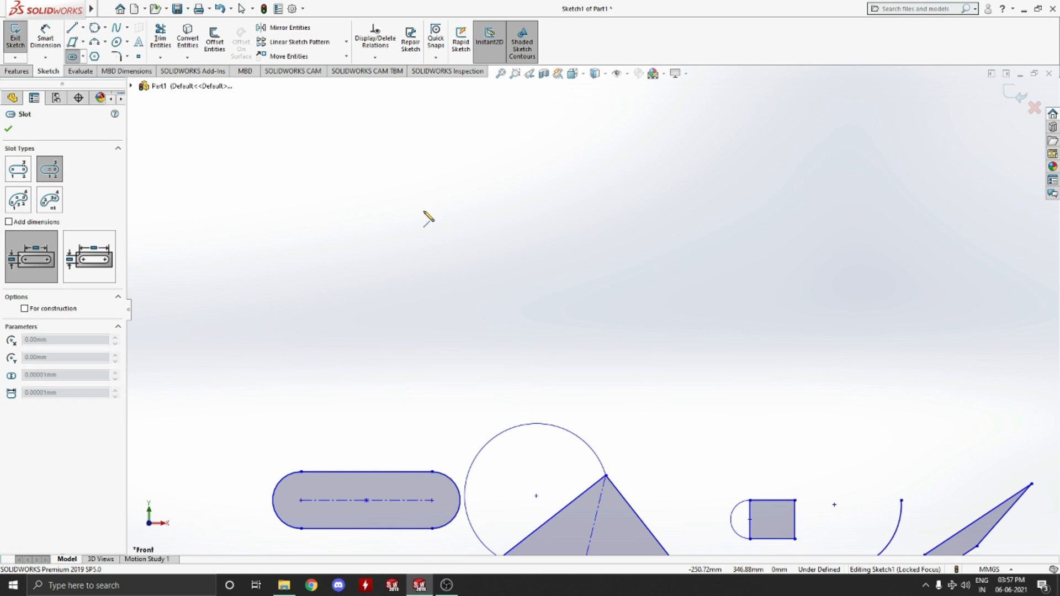
{"action": "left_click", "coordinate": [426, 211]}
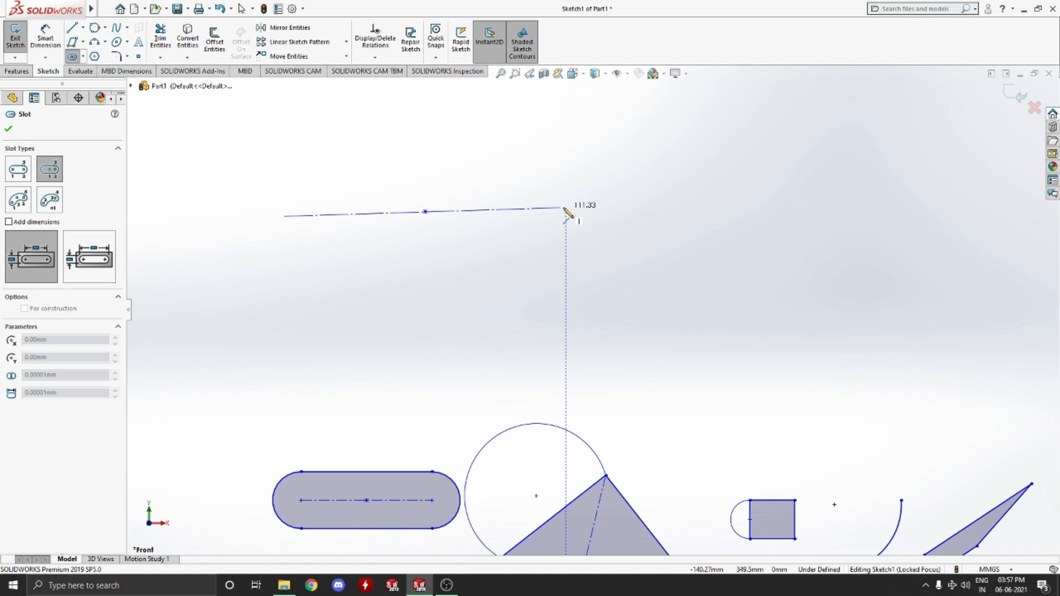
{"action": "left_click", "coordinate": [565, 208]}
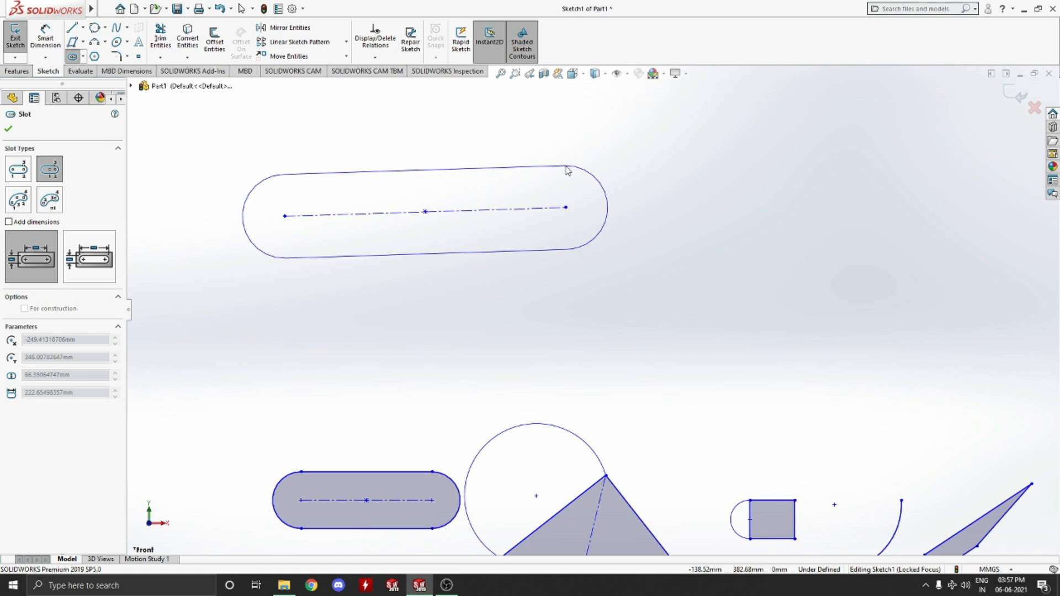
{"action": "left_click", "coordinate": [566, 167]}
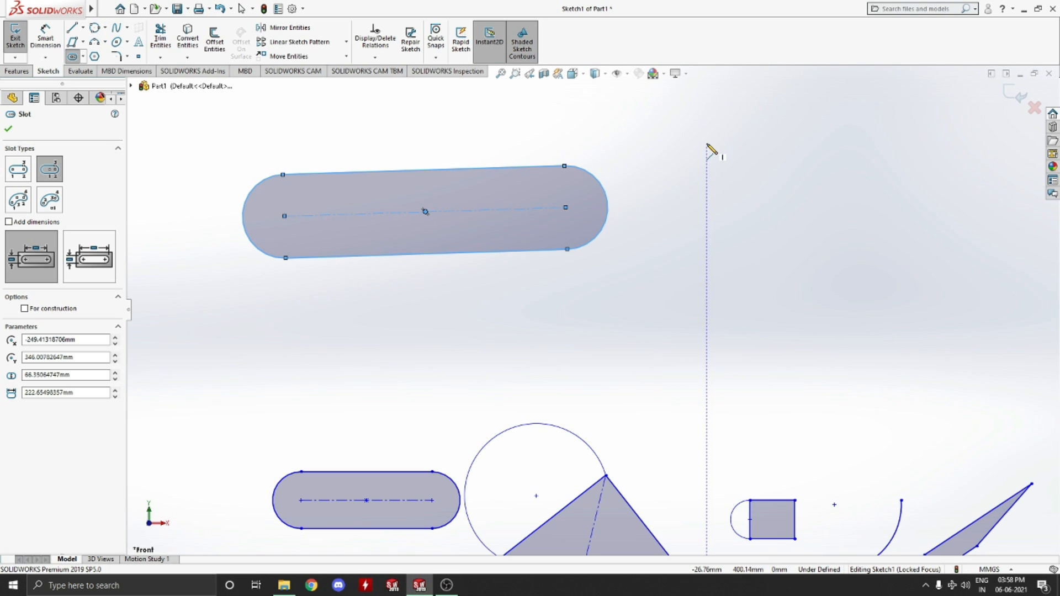
- Draw a 3 point arc slot about 131 mm in radius, 54° in sweep and 34 mm wide, right of the centerpoint straight slot
{"action": "left_click", "coordinate": [84, 57]}
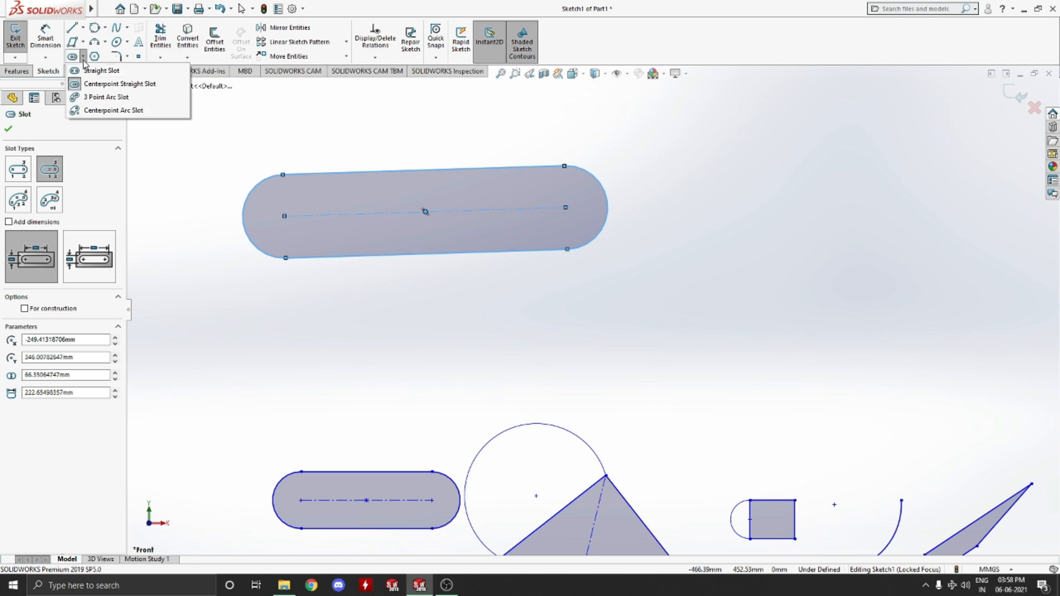
{"action": "left_click", "coordinate": [93, 98]}
{"action": "scroll", "coordinate": [788, 301], "scroll_direction": "up", "scroll_amount": 2}
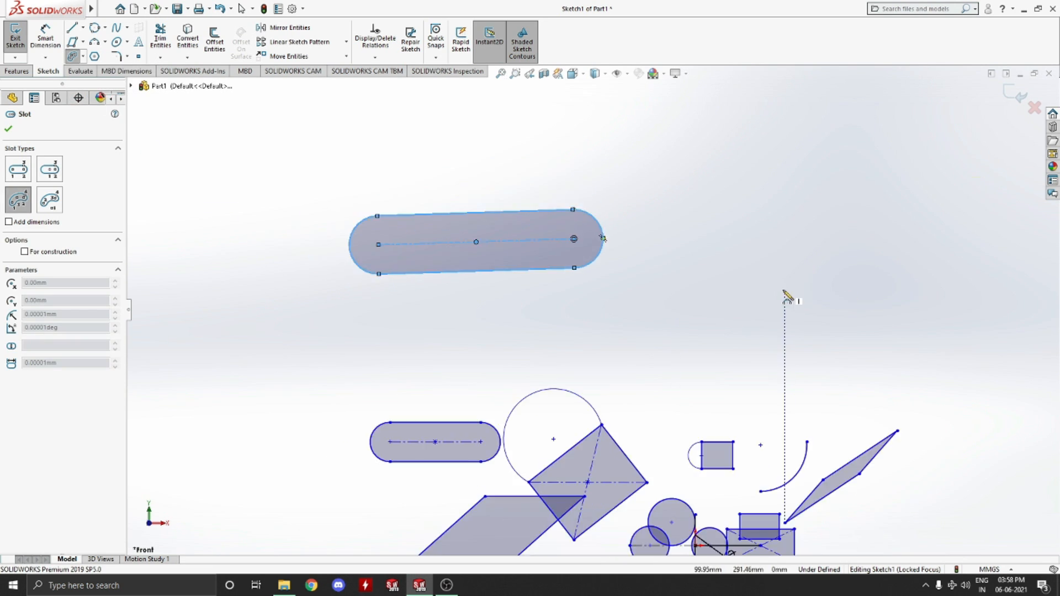
{"action": "scroll", "coordinate": [788, 301], "scroll_direction": "down", "scroll_amount": 2}
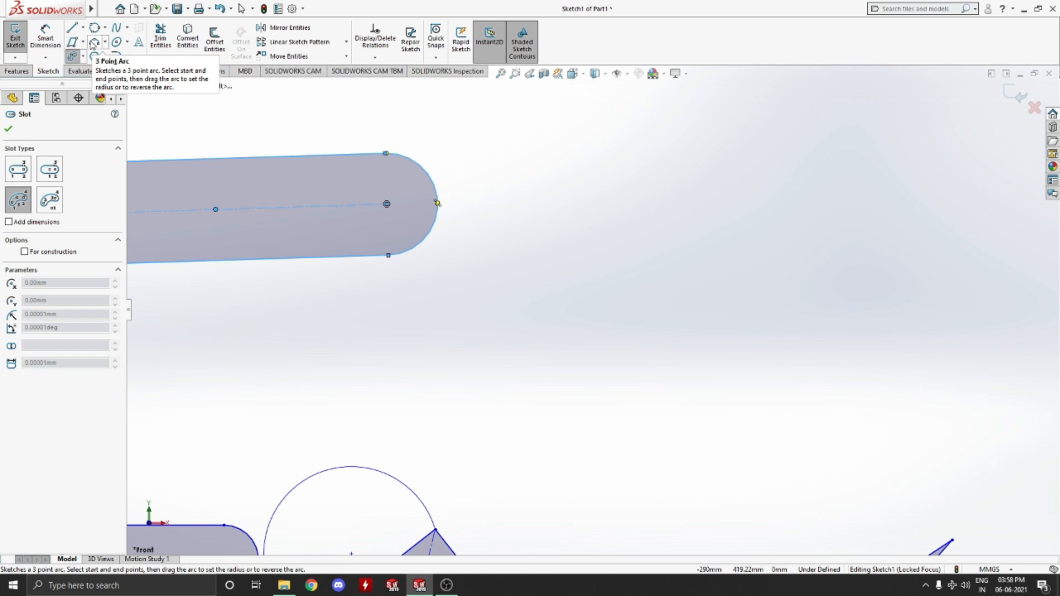
{"action": "left_click", "coordinate": [626, 340]}
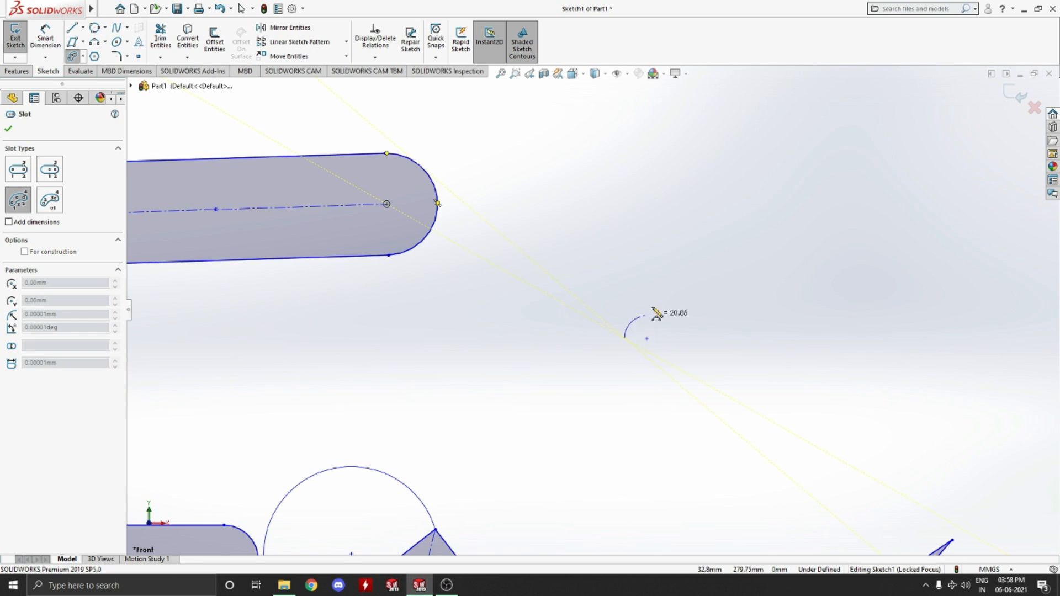
{"action": "left_click", "coordinate": [767, 222]}
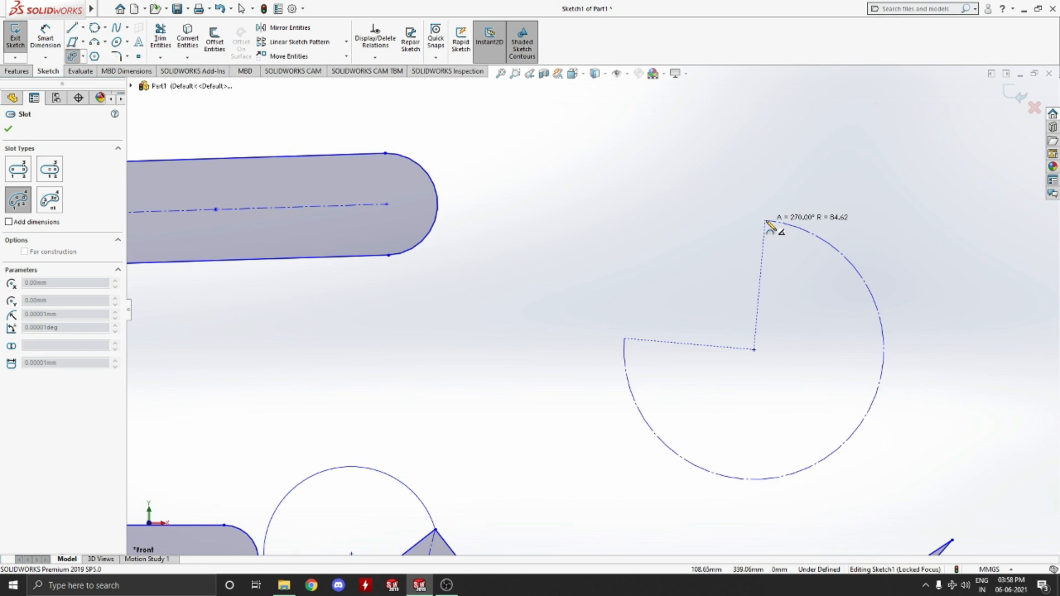
{"action": "left_click", "coordinate": [758, 249]}
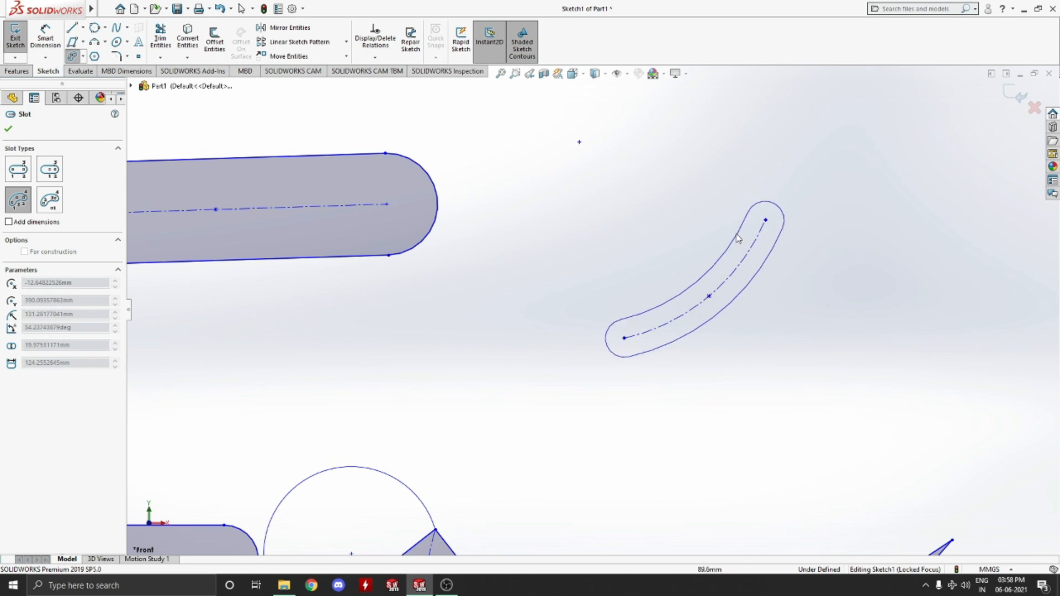
{"action": "left_click", "coordinate": [734, 232]}
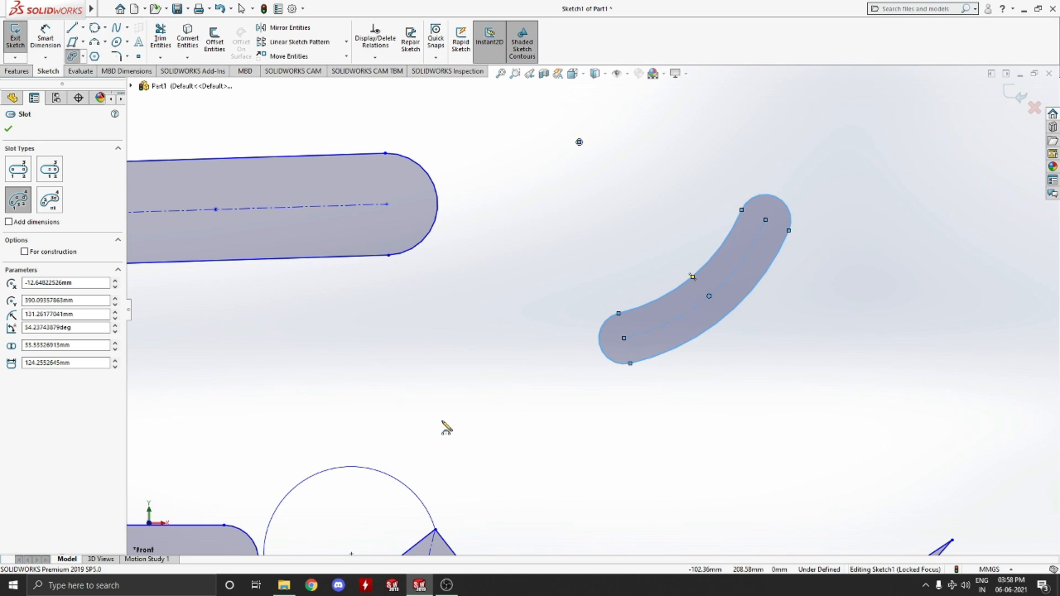
- Draw a C-shaped centerpoint arc slot about 59 mm in radius, 270° in sweep and 58 mm wide, below the centerpoint straight slot's right end
{"action": "left_click", "coordinate": [83, 58]}
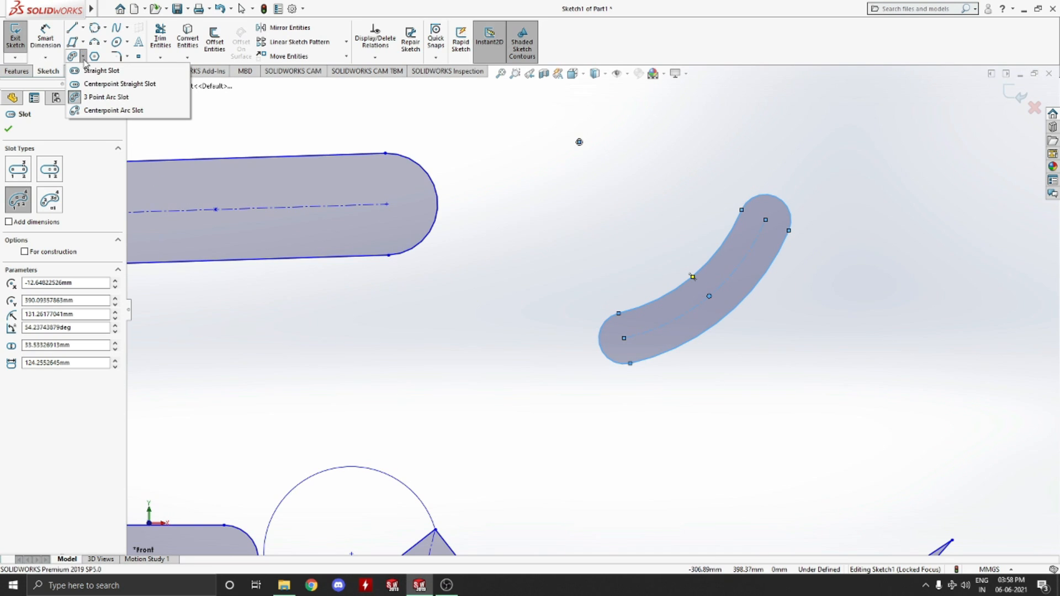
{"action": "left_click", "coordinate": [108, 112]}
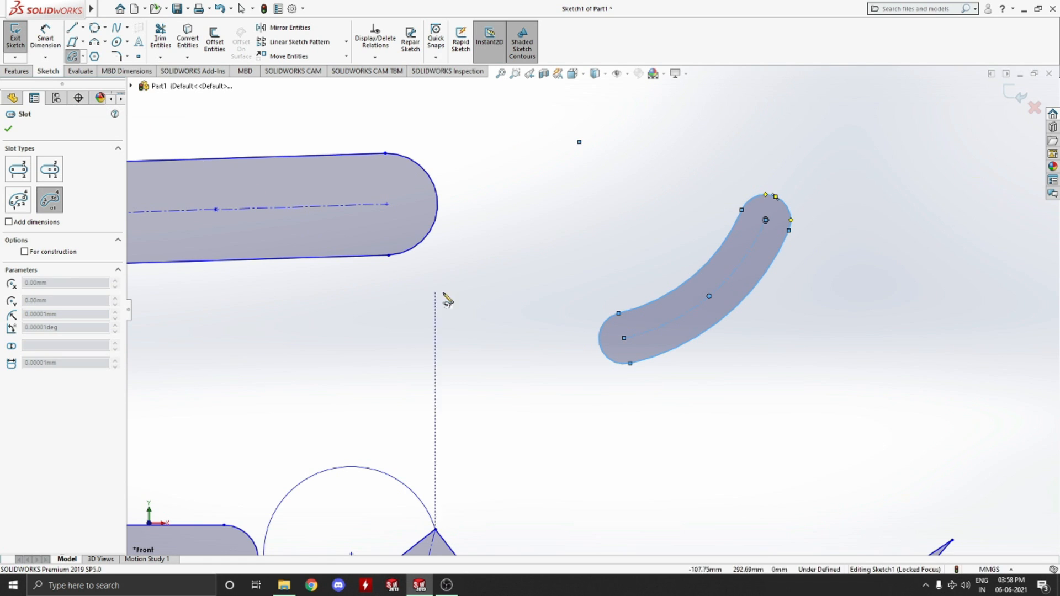
{"action": "left_click", "coordinate": [392, 364]}
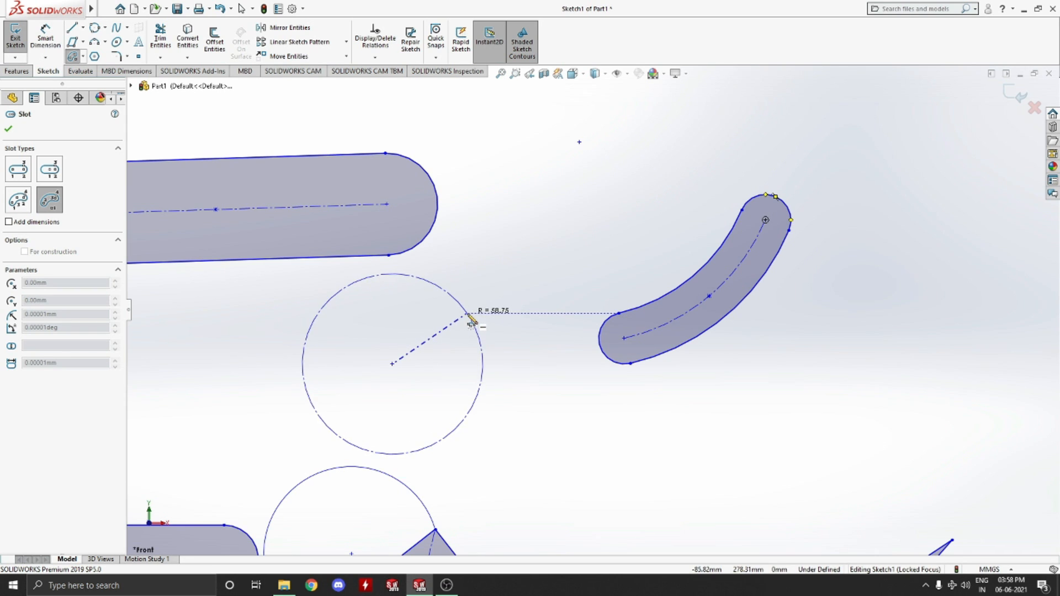
{"action": "left_click", "coordinate": [466, 315]}
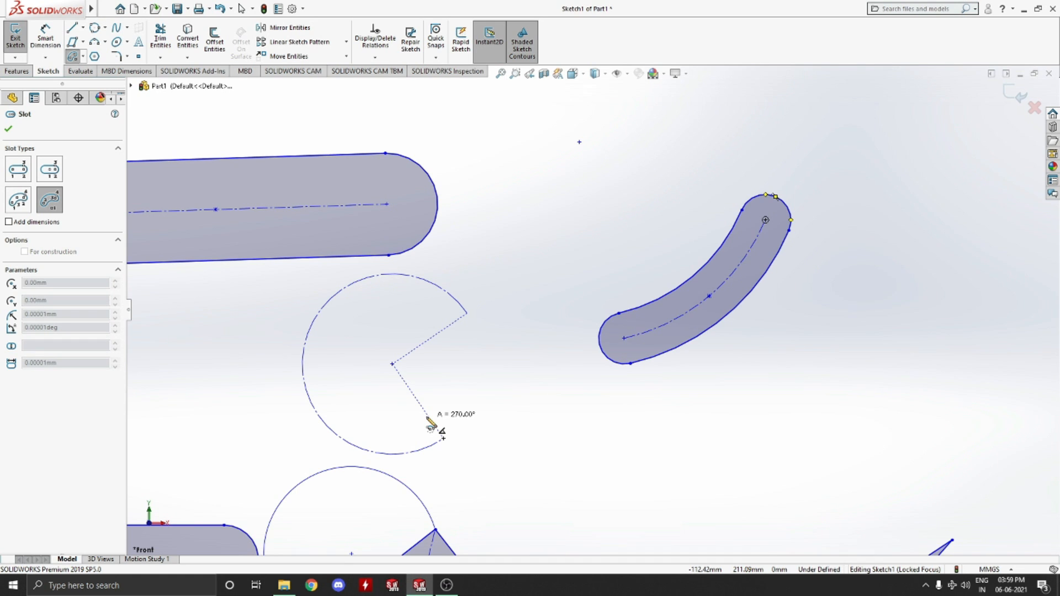
{"action": "left_click", "coordinate": [428, 420]}
{"action": "left_click", "coordinate": [480, 413]}
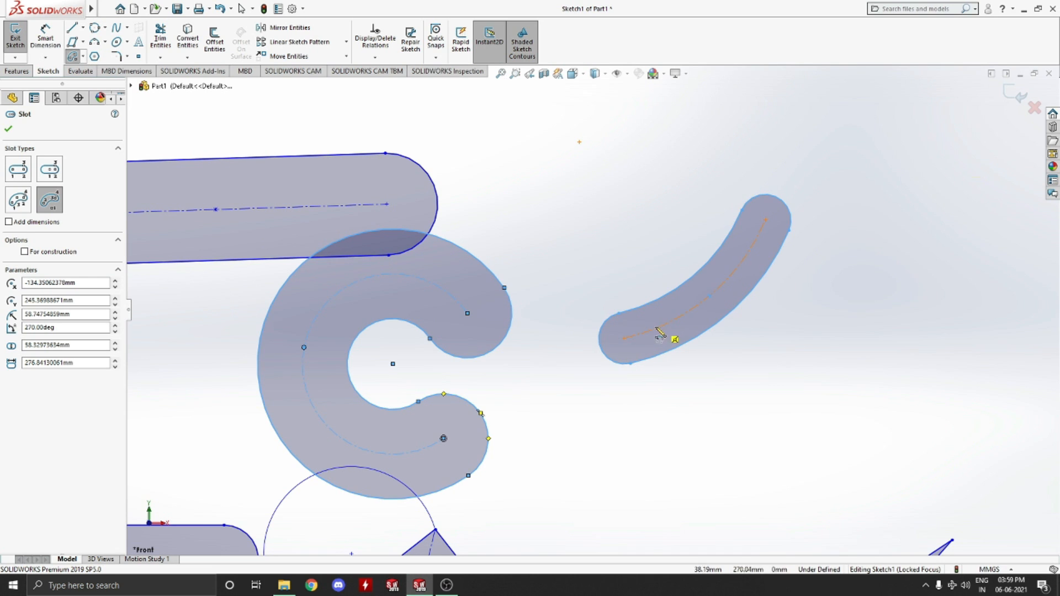
- Draw another 3 point arc slot about 104 mm in radius, 134° in sweep and 19 mm wide, below and right of the first one
{"action": "left_click", "coordinate": [82, 56]}
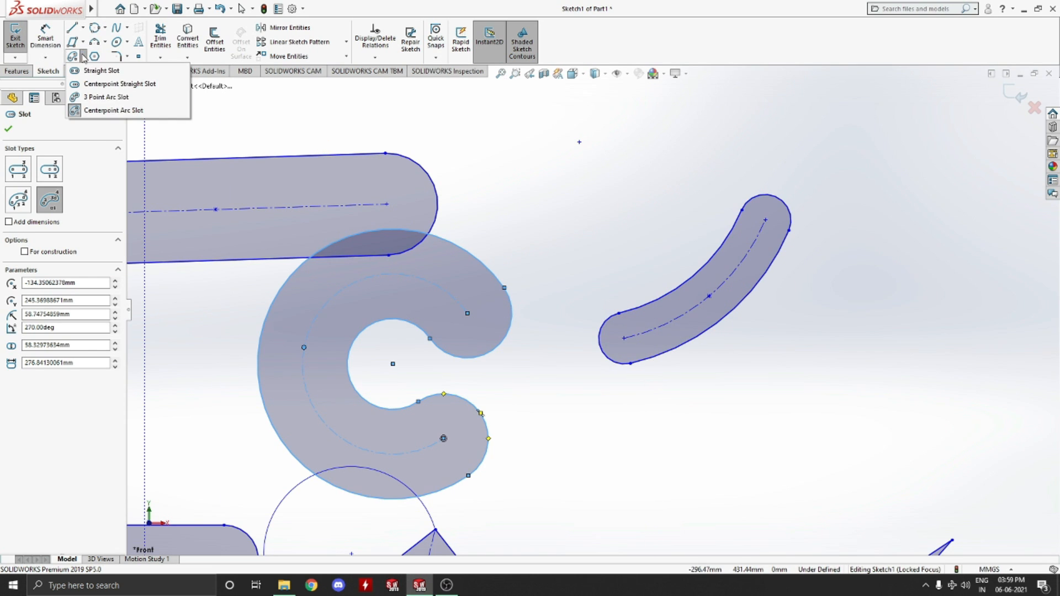
{"action": "left_click", "coordinate": [105, 95]}
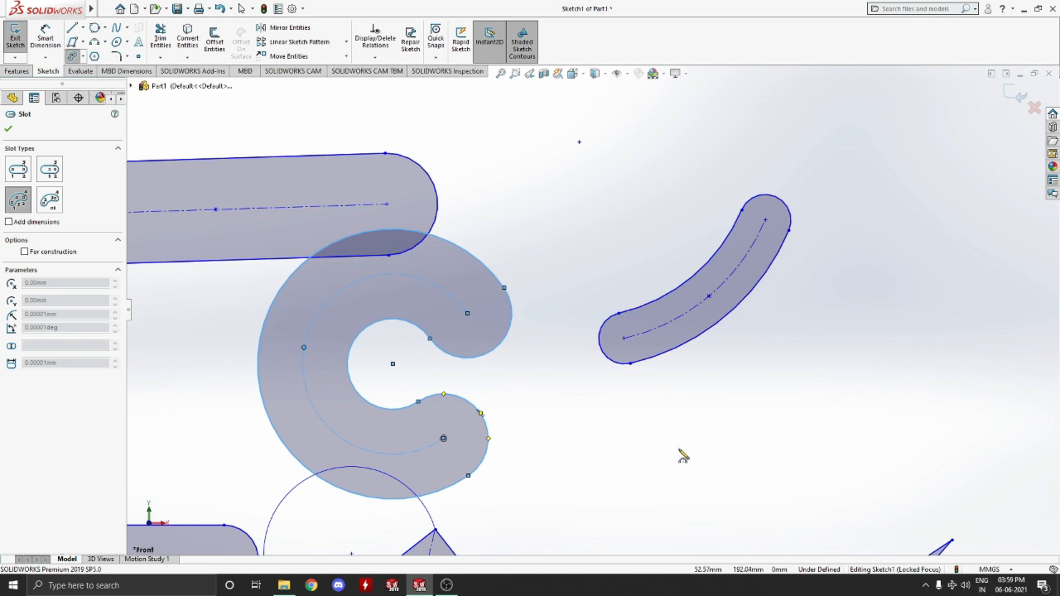
{"action": "left_click", "coordinate": [678, 466]}
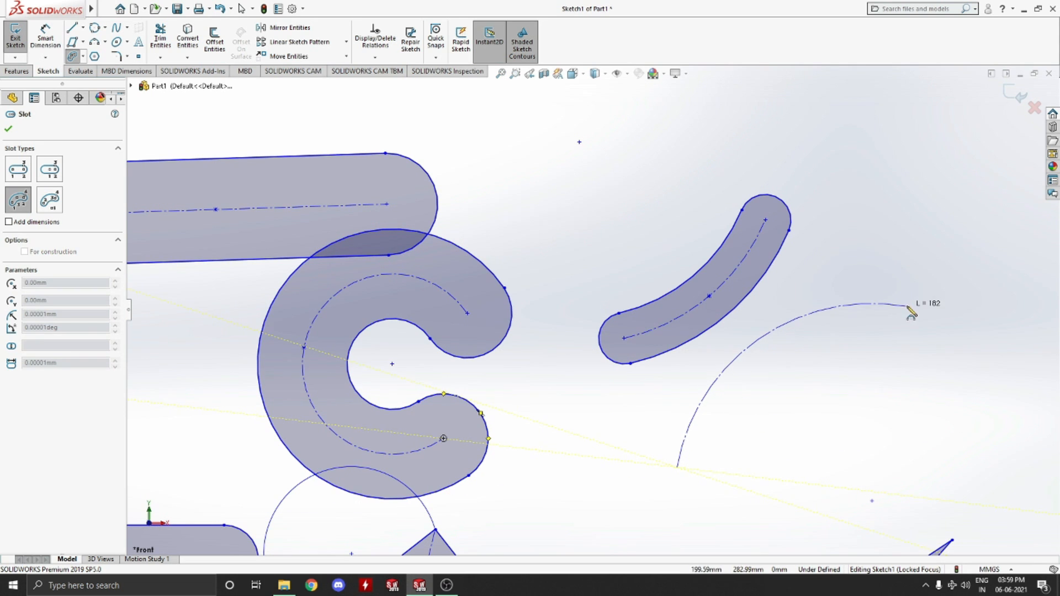
{"action": "left_click", "coordinate": [918, 299]}
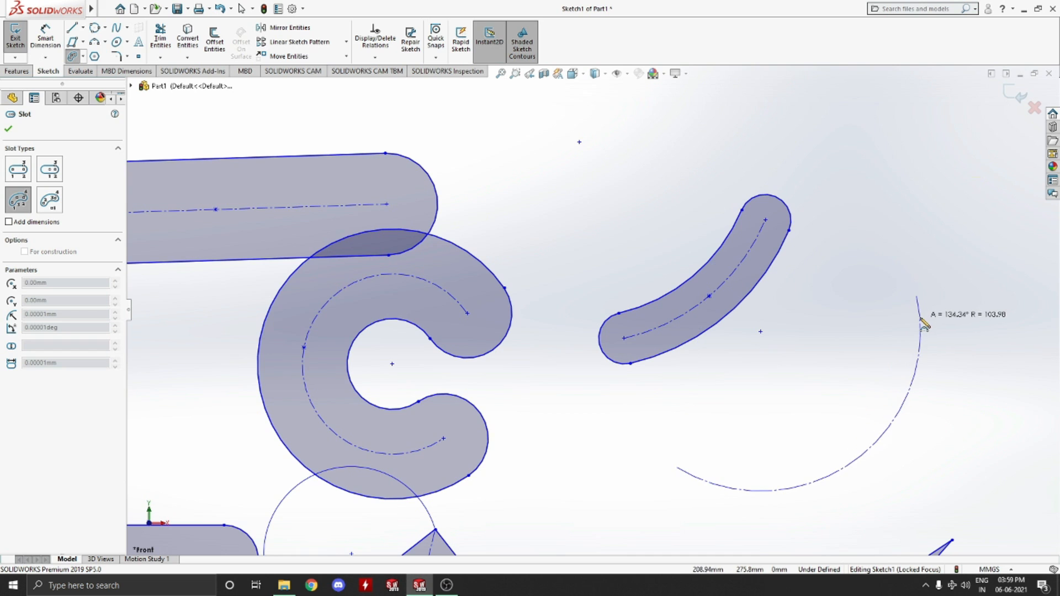
{"action": "left_click", "coordinate": [921, 319]}
{"action": "left_click", "coordinate": [906, 323]}
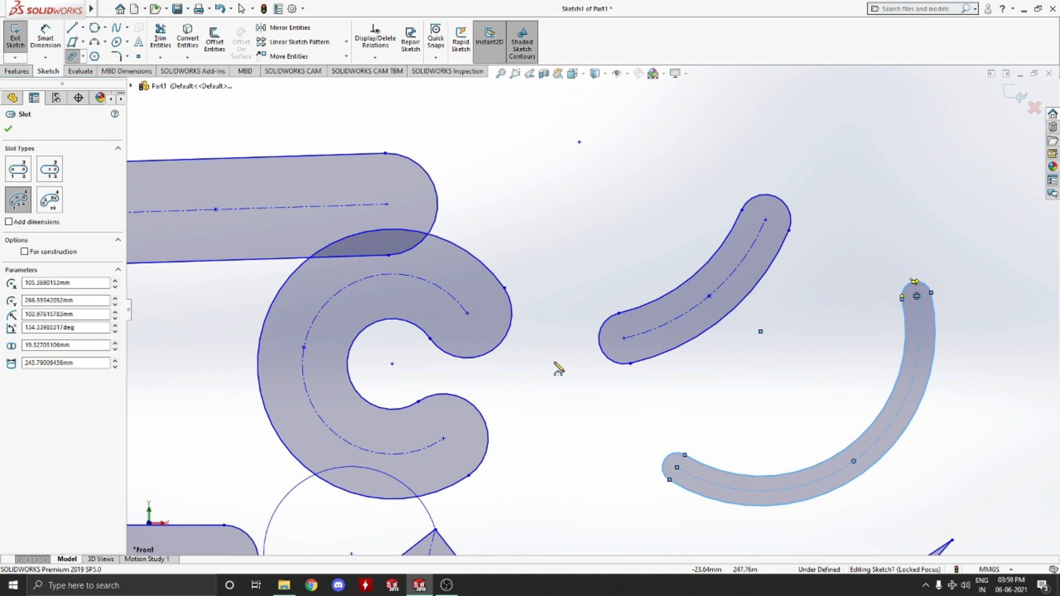
{"action": "key", "text": "Escape"}
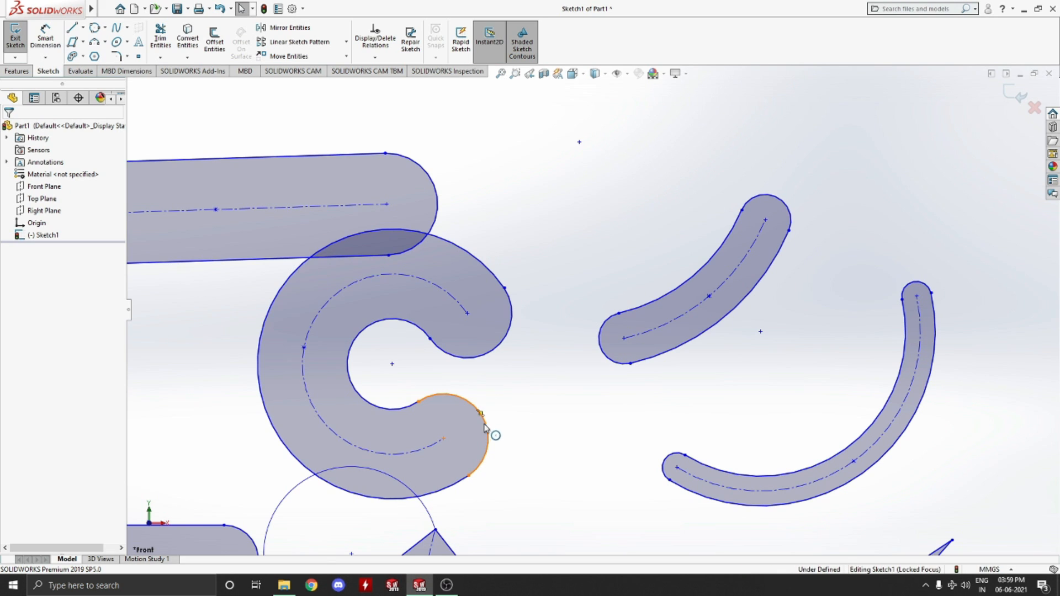
{"action": "left_click", "coordinate": [83, 58]}
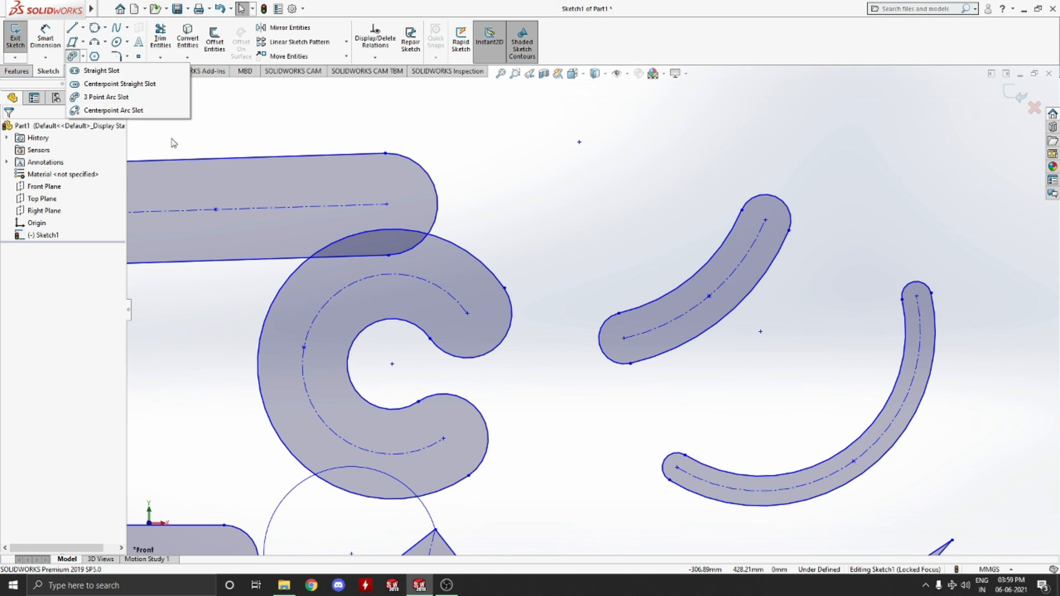
{"action": "left_click", "coordinate": [103, 97]}
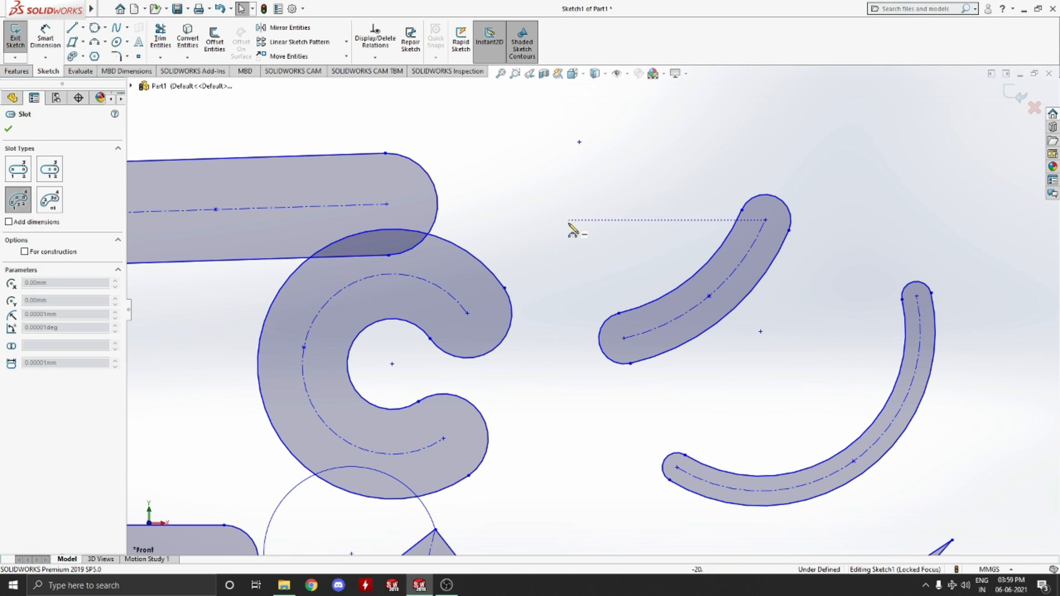
{"action": "key", "text": "f"}
{"action": "scroll", "coordinate": [729, 244], "scroll_direction": "down", "scroll_amount": 5}
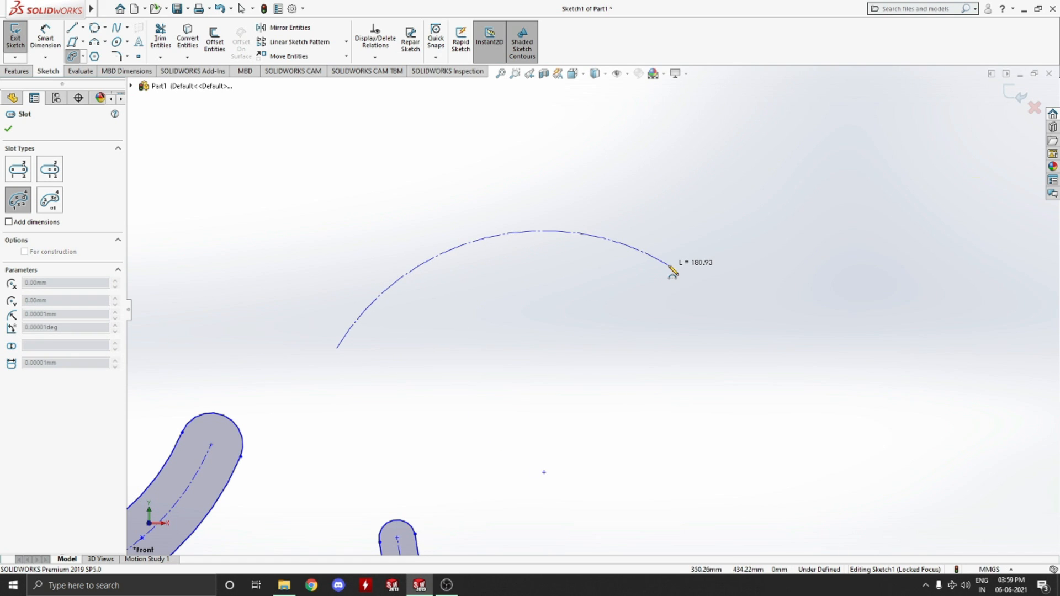
{"action": "left_click", "coordinate": [670, 266]}
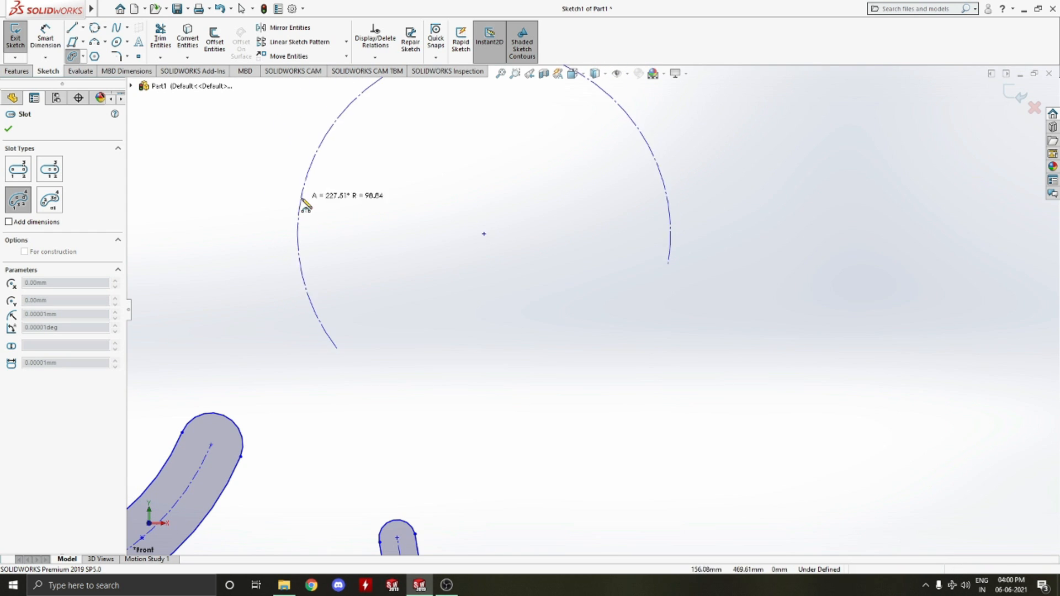
{"action": "key", "text": "Escape"}
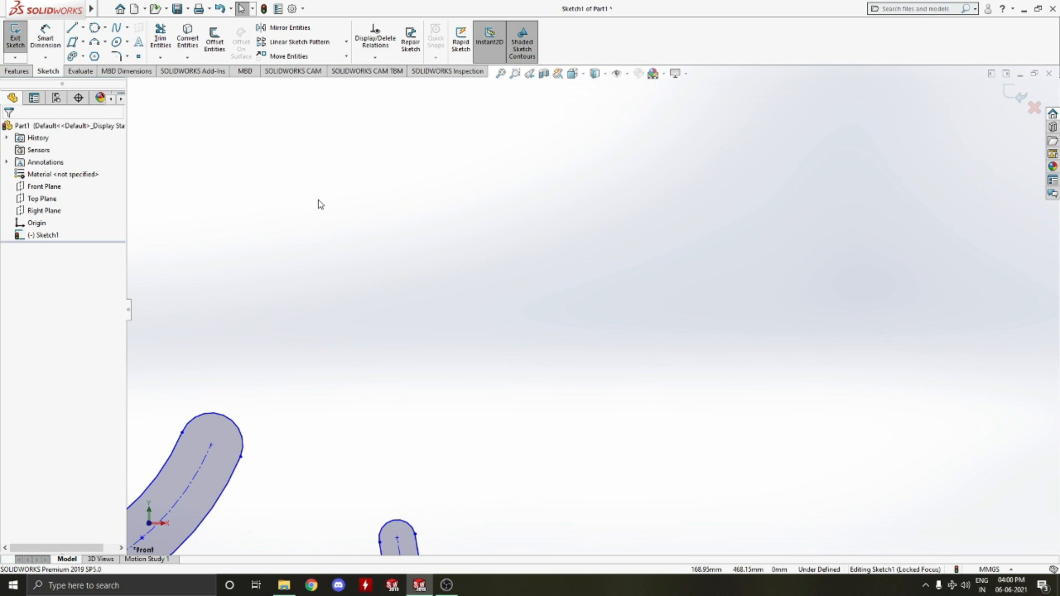
{"action": "left_click", "coordinate": [83, 57]}
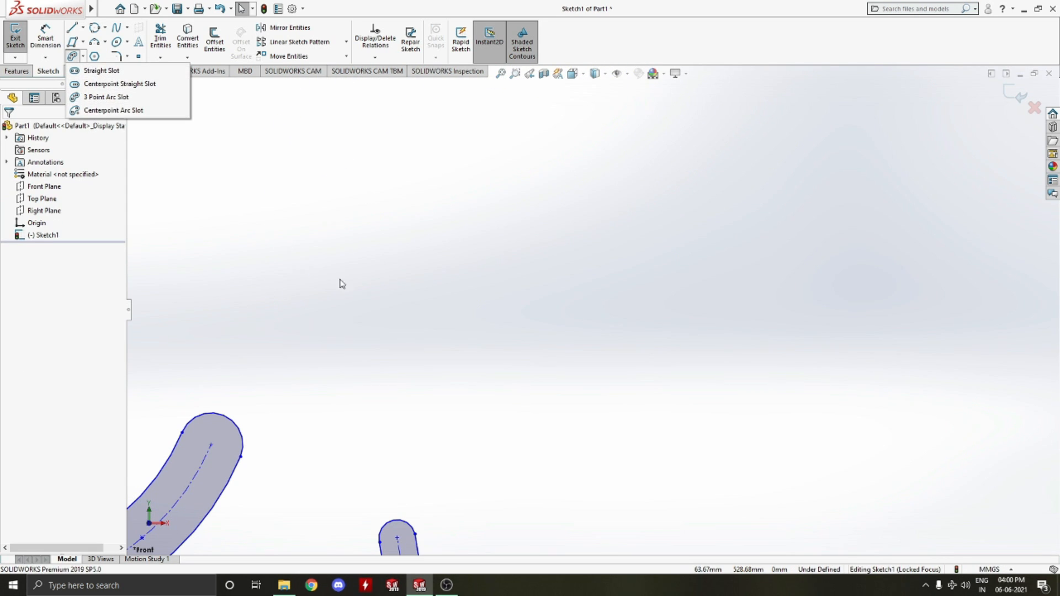
{"action": "left_click", "coordinate": [348, 303]}
- Draw a 3-sided polygon around an inscribed circle about 41 mm in diameter, above and left of the existing slots
{"action": "scroll", "coordinate": [339, 303], "scroll_direction": "up", "scroll_amount": 11}
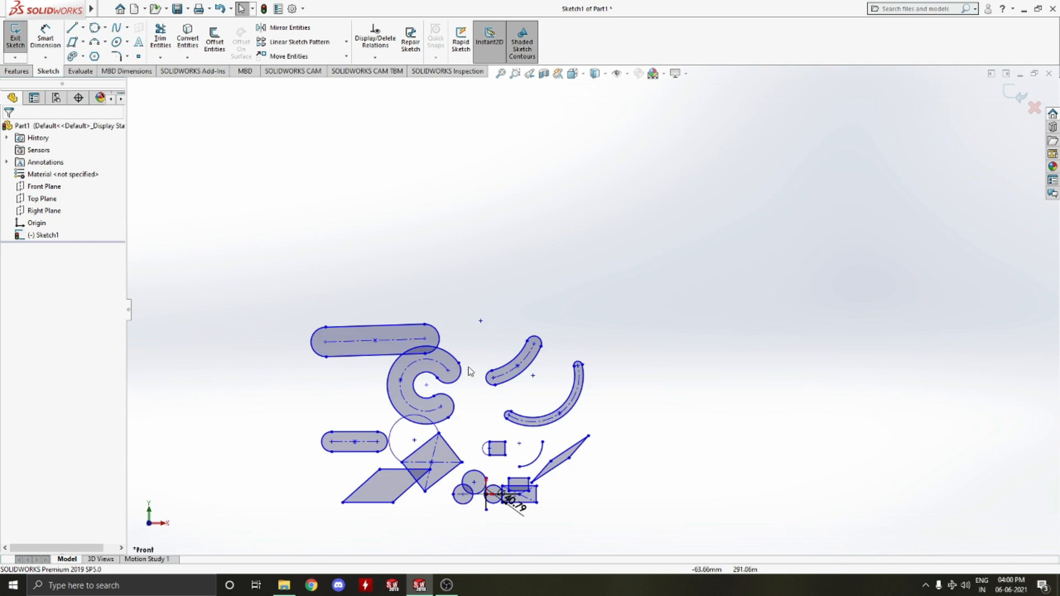
{"action": "scroll", "coordinate": [586, 368], "scroll_direction": "down", "scroll_amount": 5}
{"action": "scroll", "coordinate": [552, 369], "scroll_direction": "up", "scroll_amount": 2}
{"action": "scroll", "coordinate": [547, 367], "scroll_direction": "down", "scroll_amount": 2}
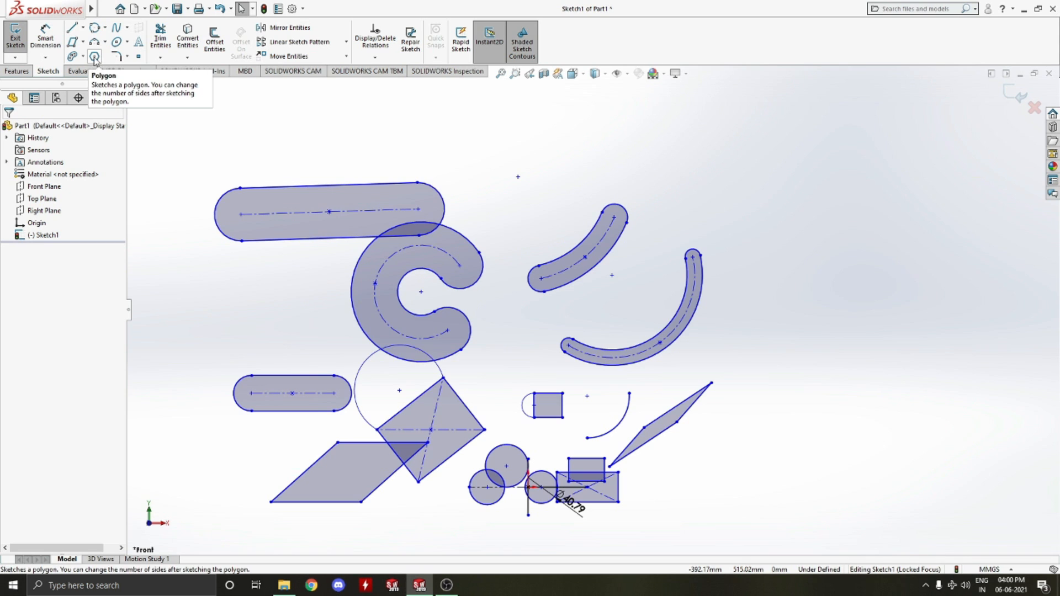
{"action": "scroll", "coordinate": [615, 299], "scroll_direction": "down", "scroll_amount": 4}
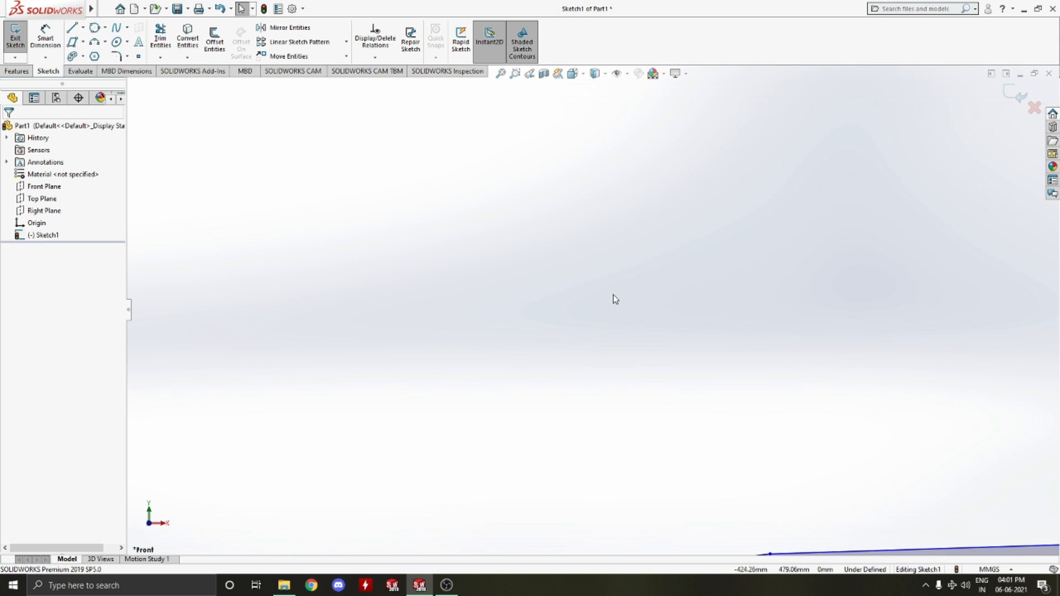
{"action": "scroll", "coordinate": [613, 299], "scroll_direction": "up", "scroll_amount": 11}
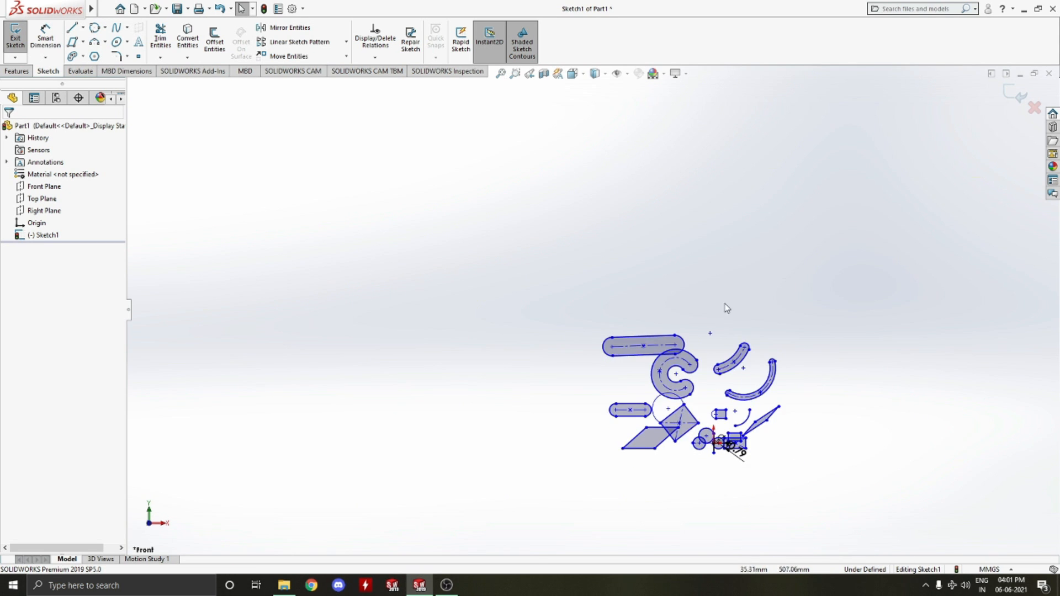
{"action": "scroll", "coordinate": [728, 308], "scroll_direction": "down", "scroll_amount": 3}
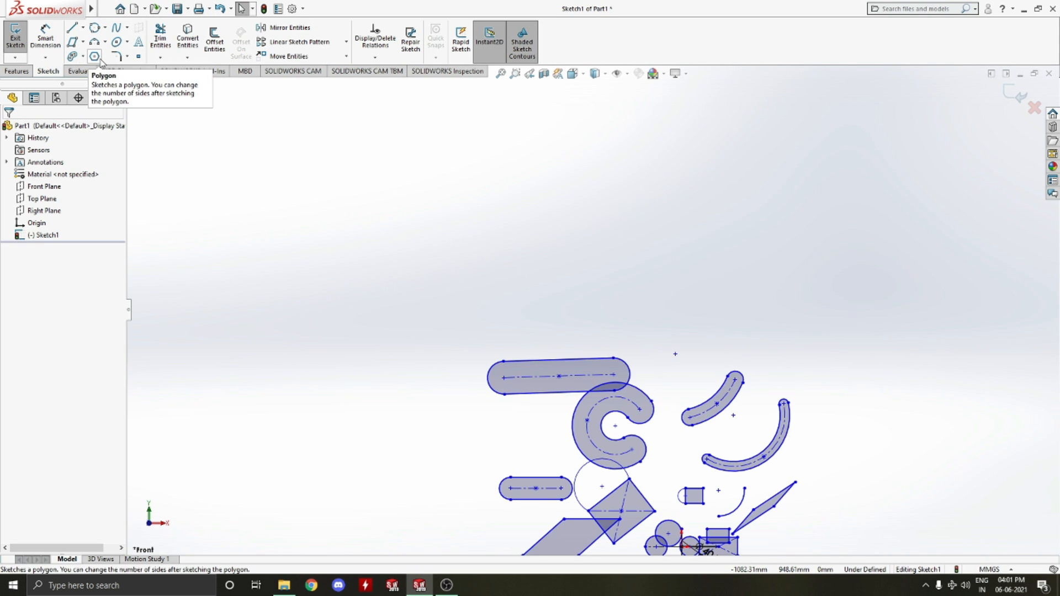
{"action": "left_click", "coordinate": [94, 57]}
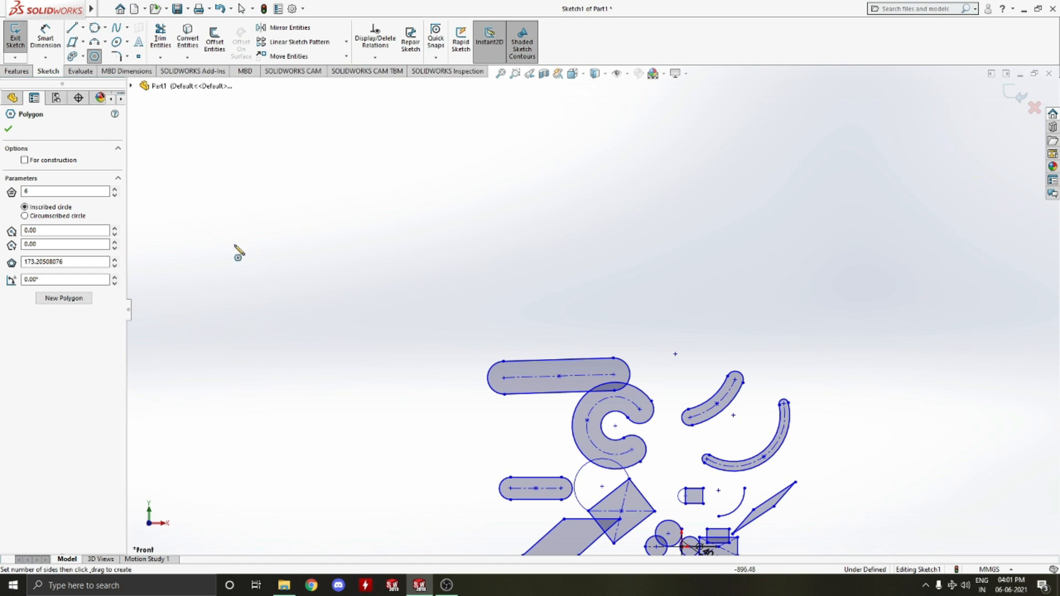
{"action": "left_click", "coordinate": [85, 191]}
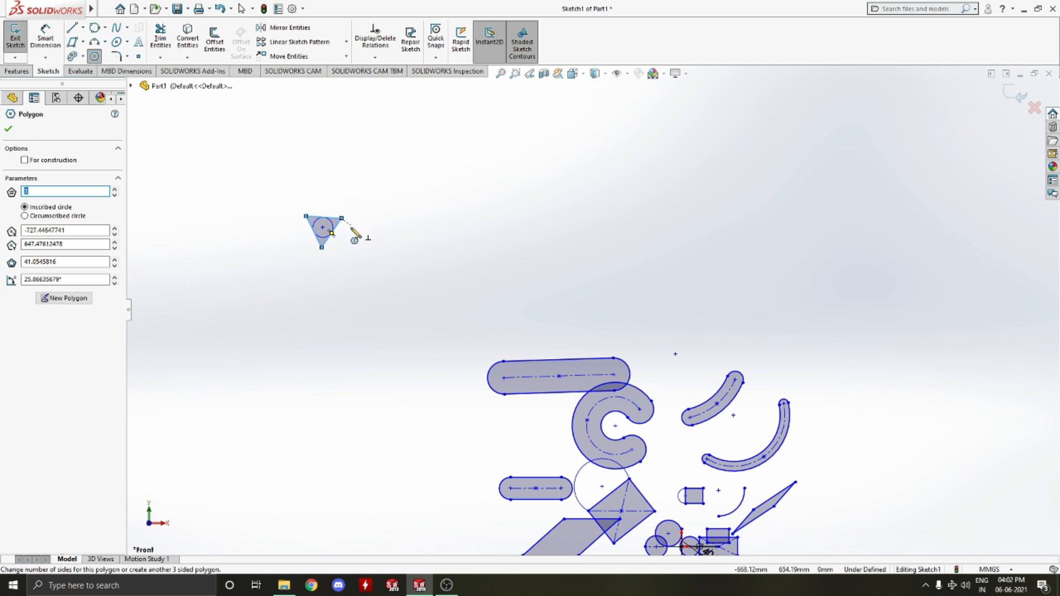
- Dimension the horizontal length of the triangle's upper edge and set it to 850 mm
{"action": "scroll", "coordinate": [348, 241], "scroll_direction": "down", "scroll_amount": 5}
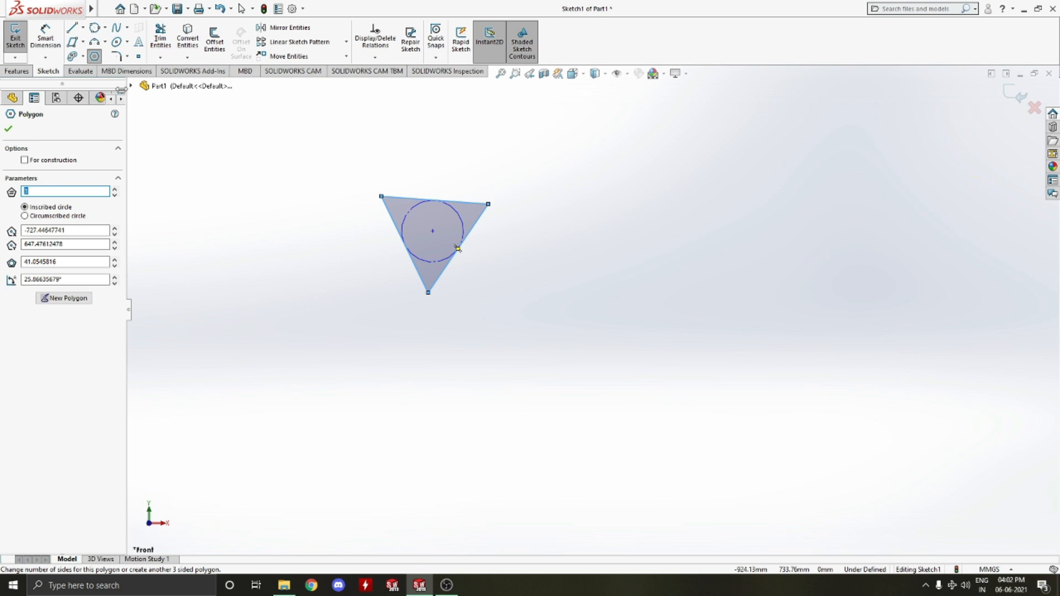
{"action": "left_click", "coordinate": [54, 52]}
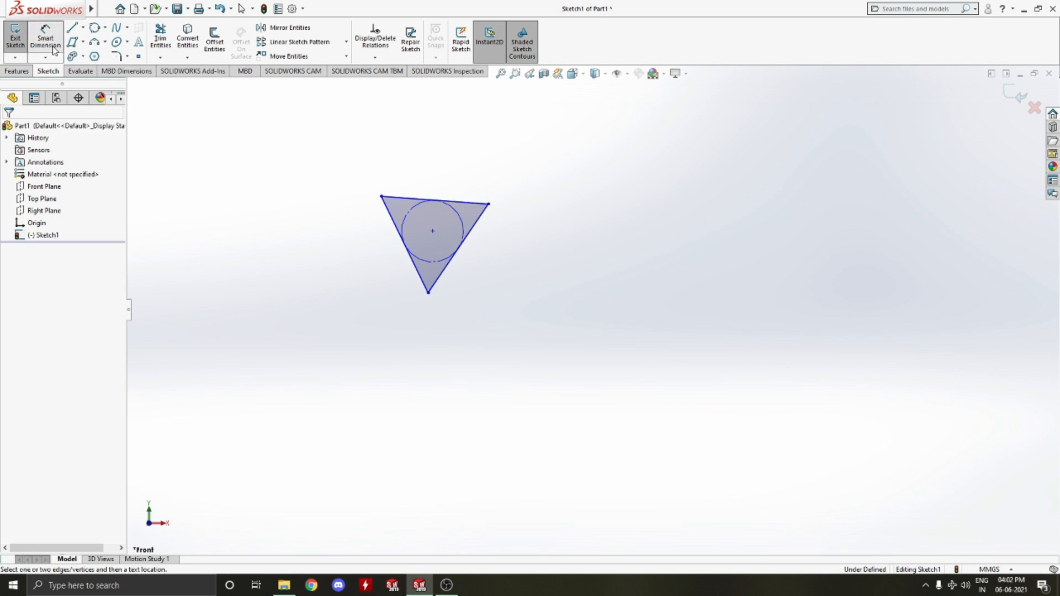
{"action": "left_click", "coordinate": [413, 199]}
{"action": "left_click", "coordinate": [424, 151]}
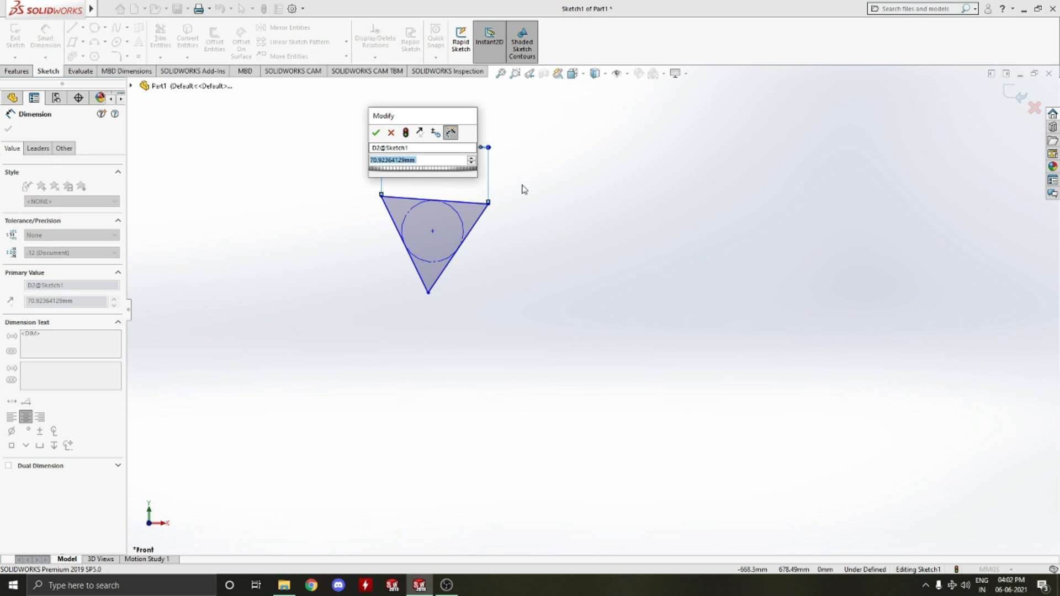
{"action": "type", "text": "850"}
{"action": "key", "text": "Return"}
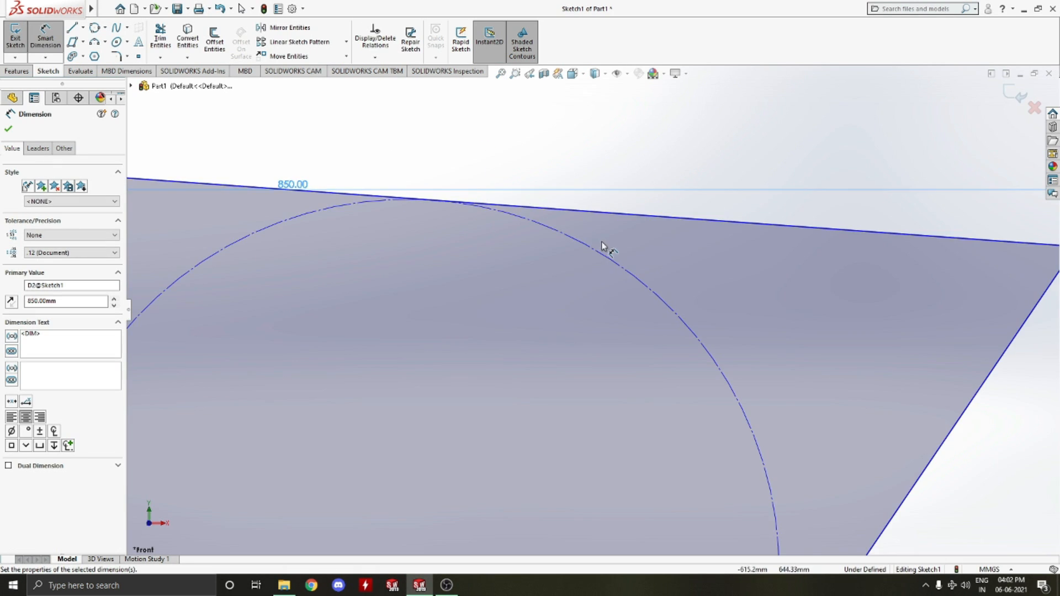
{"action": "scroll", "coordinate": [607, 260], "scroll_direction": "up", "scroll_amount": 8}
{"action": "scroll", "coordinate": [616, 329], "scroll_direction": "down", "scroll_amount": 3}
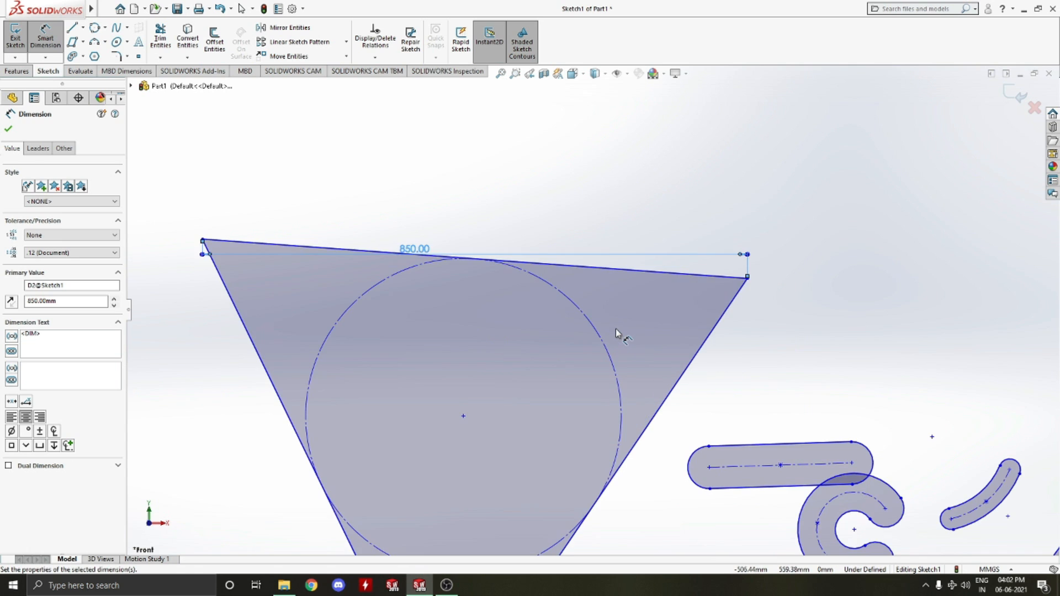
{"action": "key", "text": "Escape"}
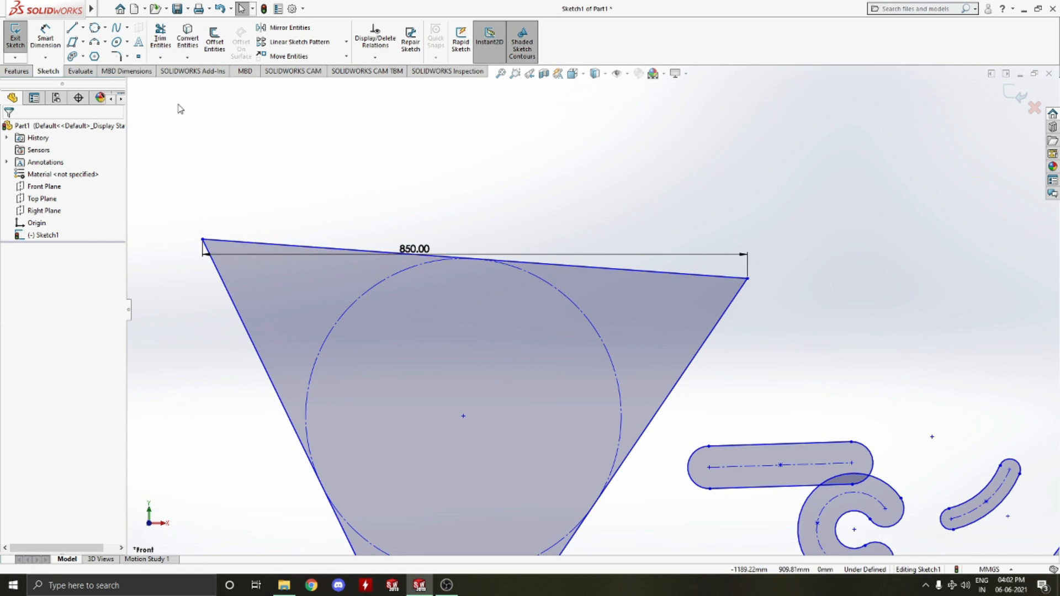
{"action": "scroll", "coordinate": [599, 247], "scroll_direction": "down", "scroll_amount": 3}
{"action": "scroll", "coordinate": [618, 262], "scroll_direction": "up", "scroll_amount": 4}
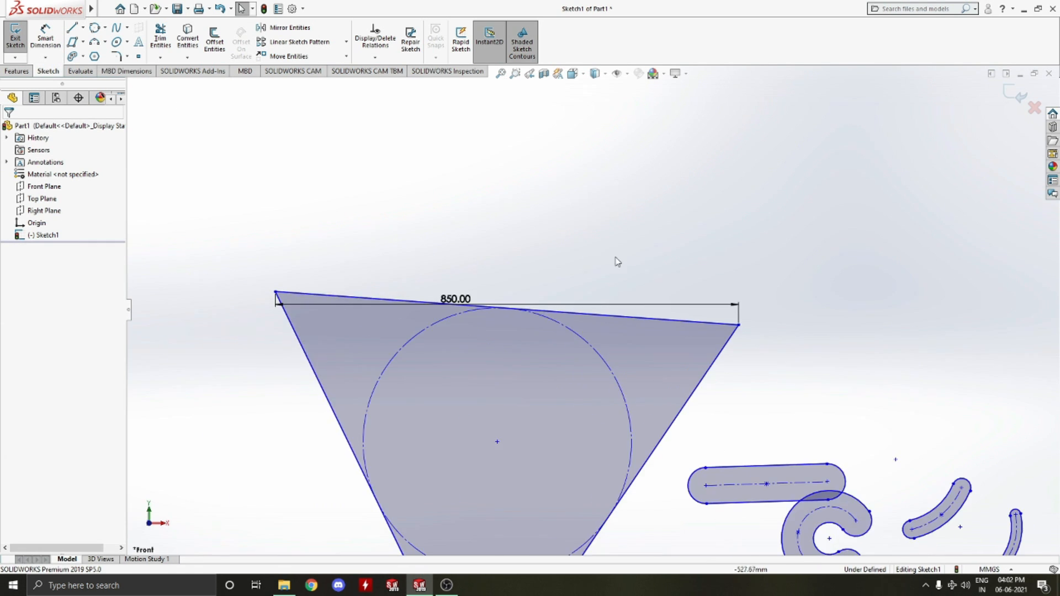
{"action": "scroll", "coordinate": [602, 282], "scroll_direction": "up", "scroll_amount": 5}
{"action": "scroll", "coordinate": [574, 307], "scroll_direction": "down", "scroll_amount": 3}
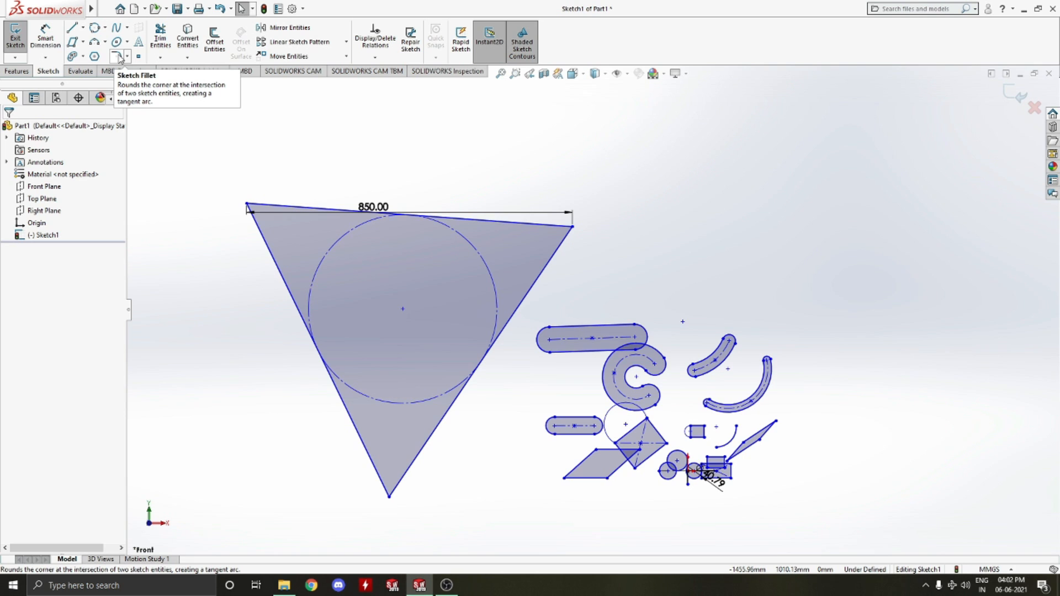
{"action": "left_click", "coordinate": [160, 57]}
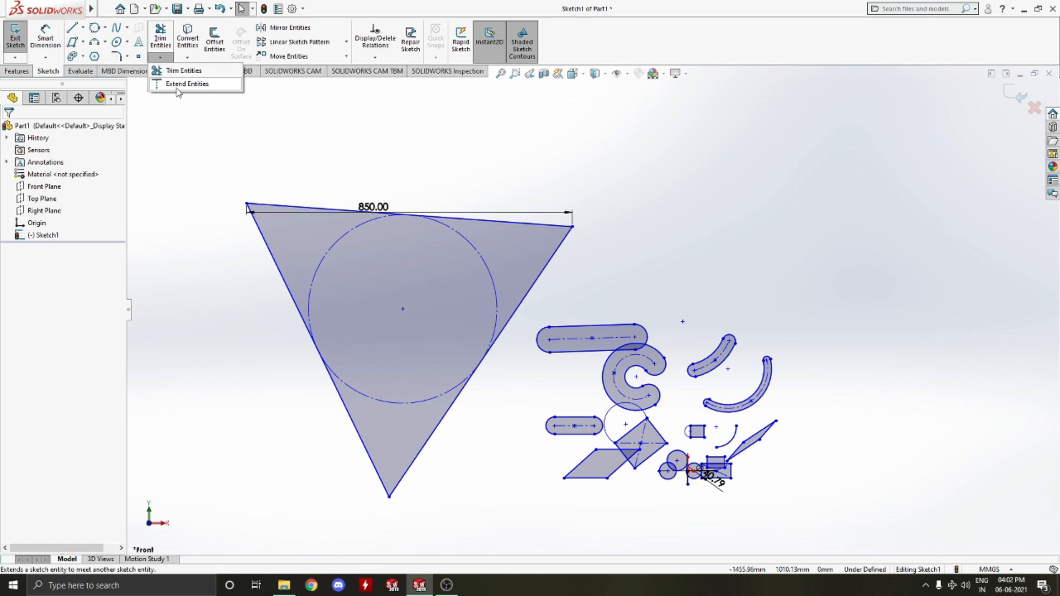
{"action": "mouse_move", "coordinate": [180, 44]}
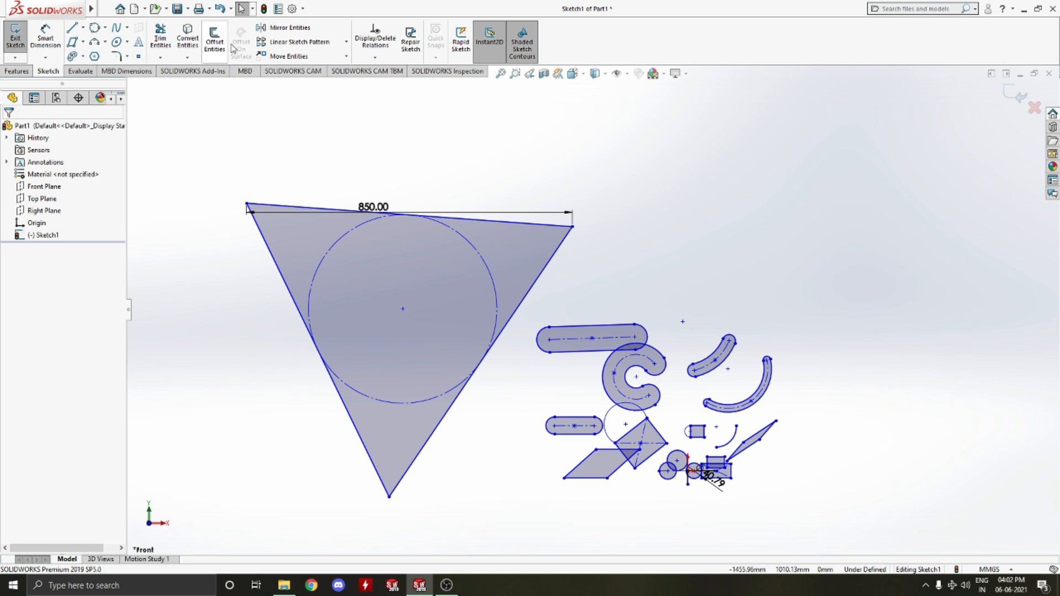
{"action": "mouse_move", "coordinate": [283, 43]}
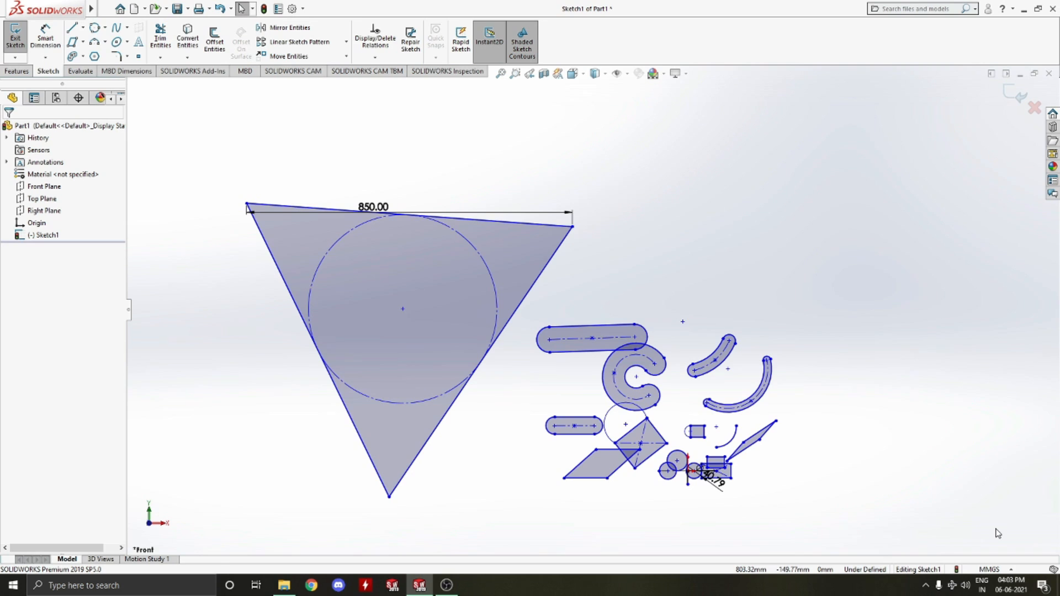
{"action": "left_click", "coordinate": [997, 570]}
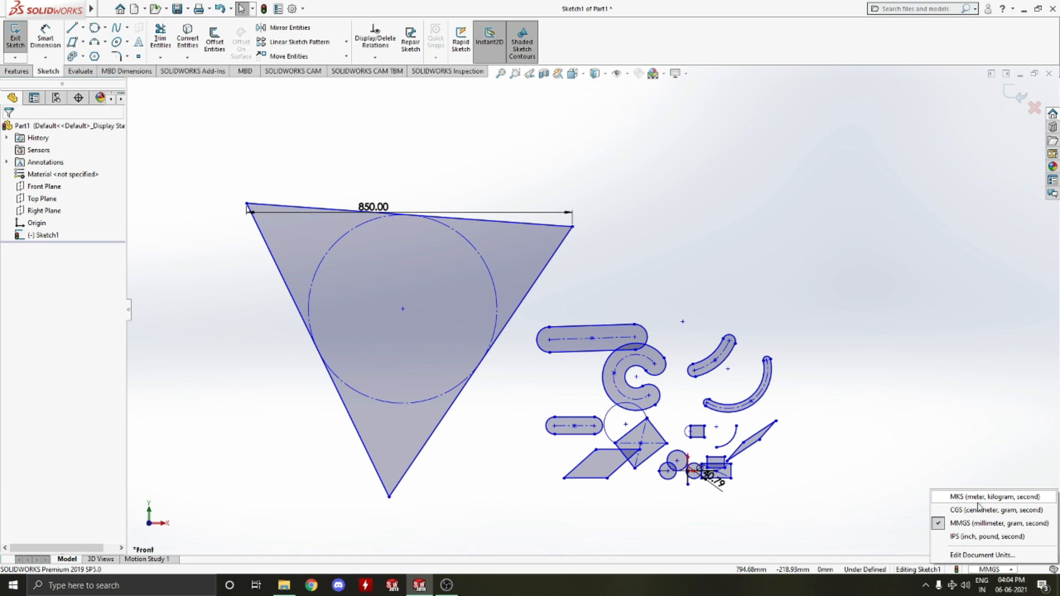
{"action": "left_click", "coordinate": [983, 407]}
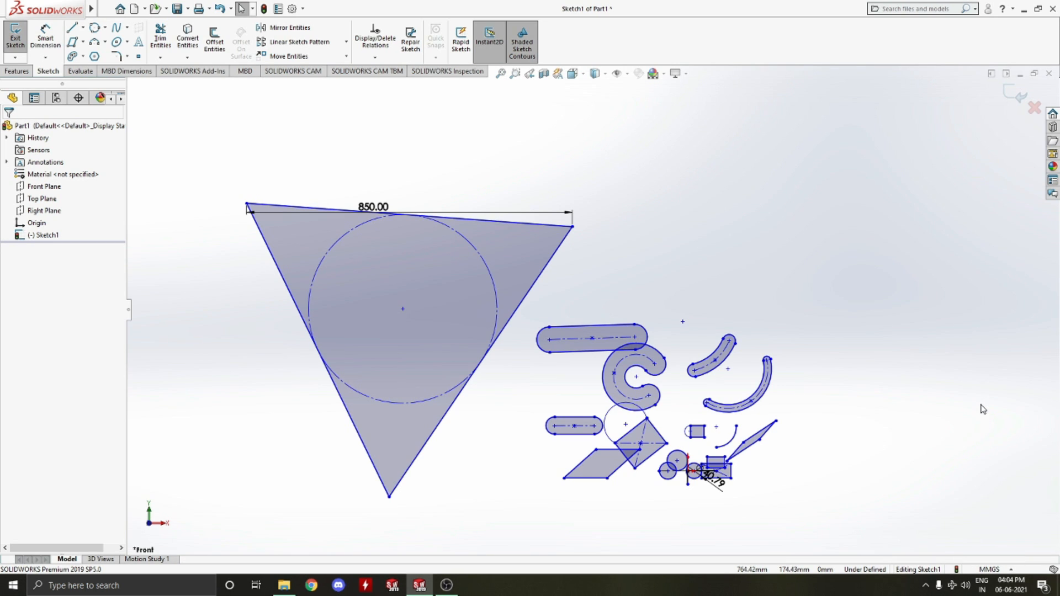